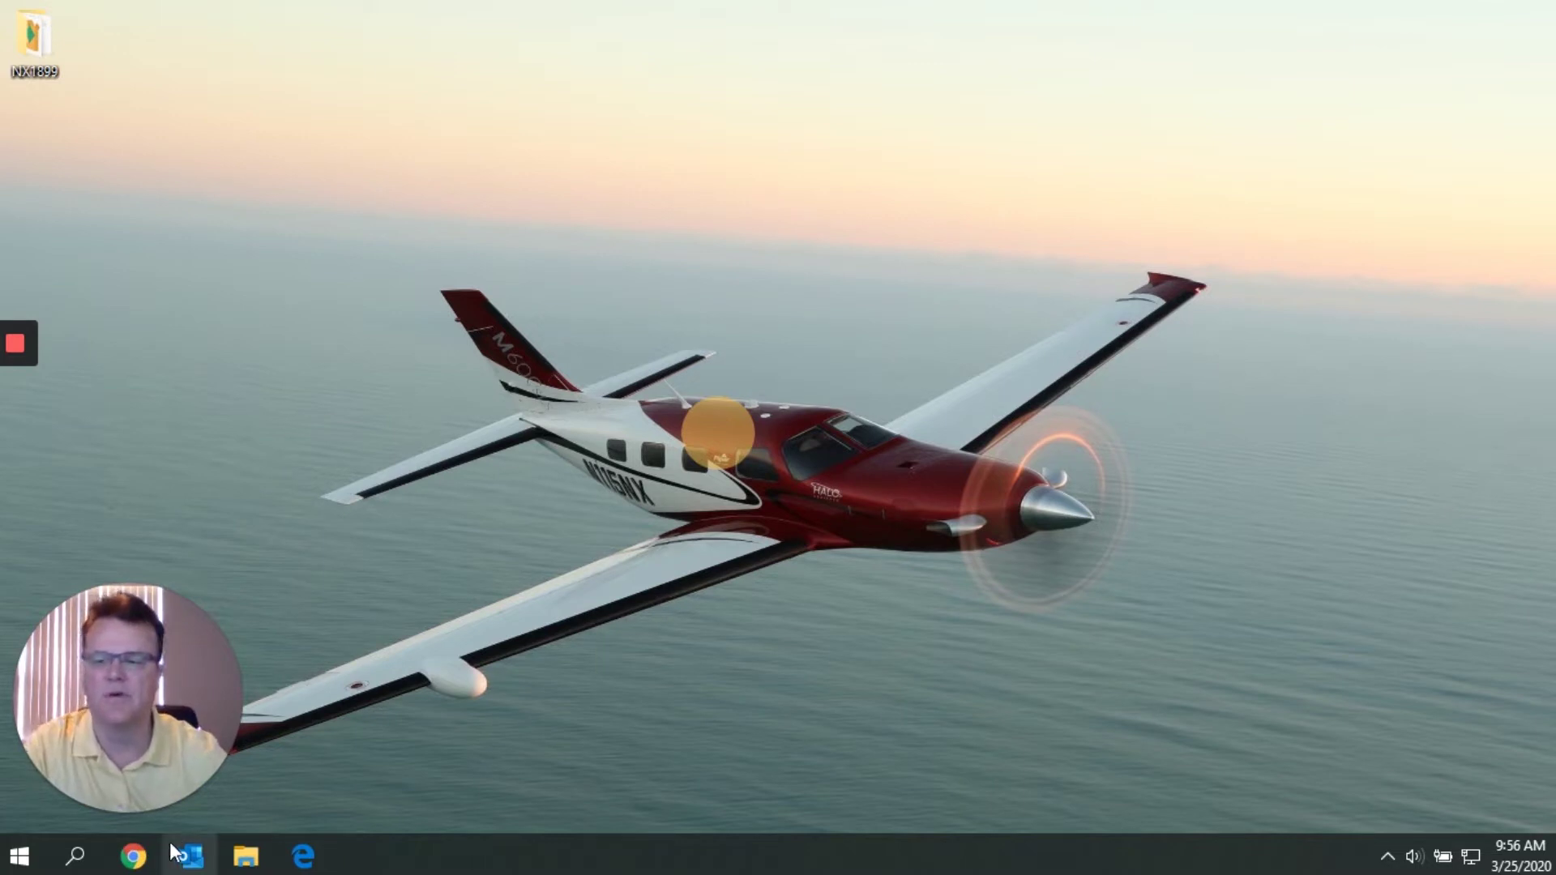
On the download server, expand NX > NX 1899 Series > NX 1907 to list its five files.
{"action": "left_click", "coordinate": [133, 856]}
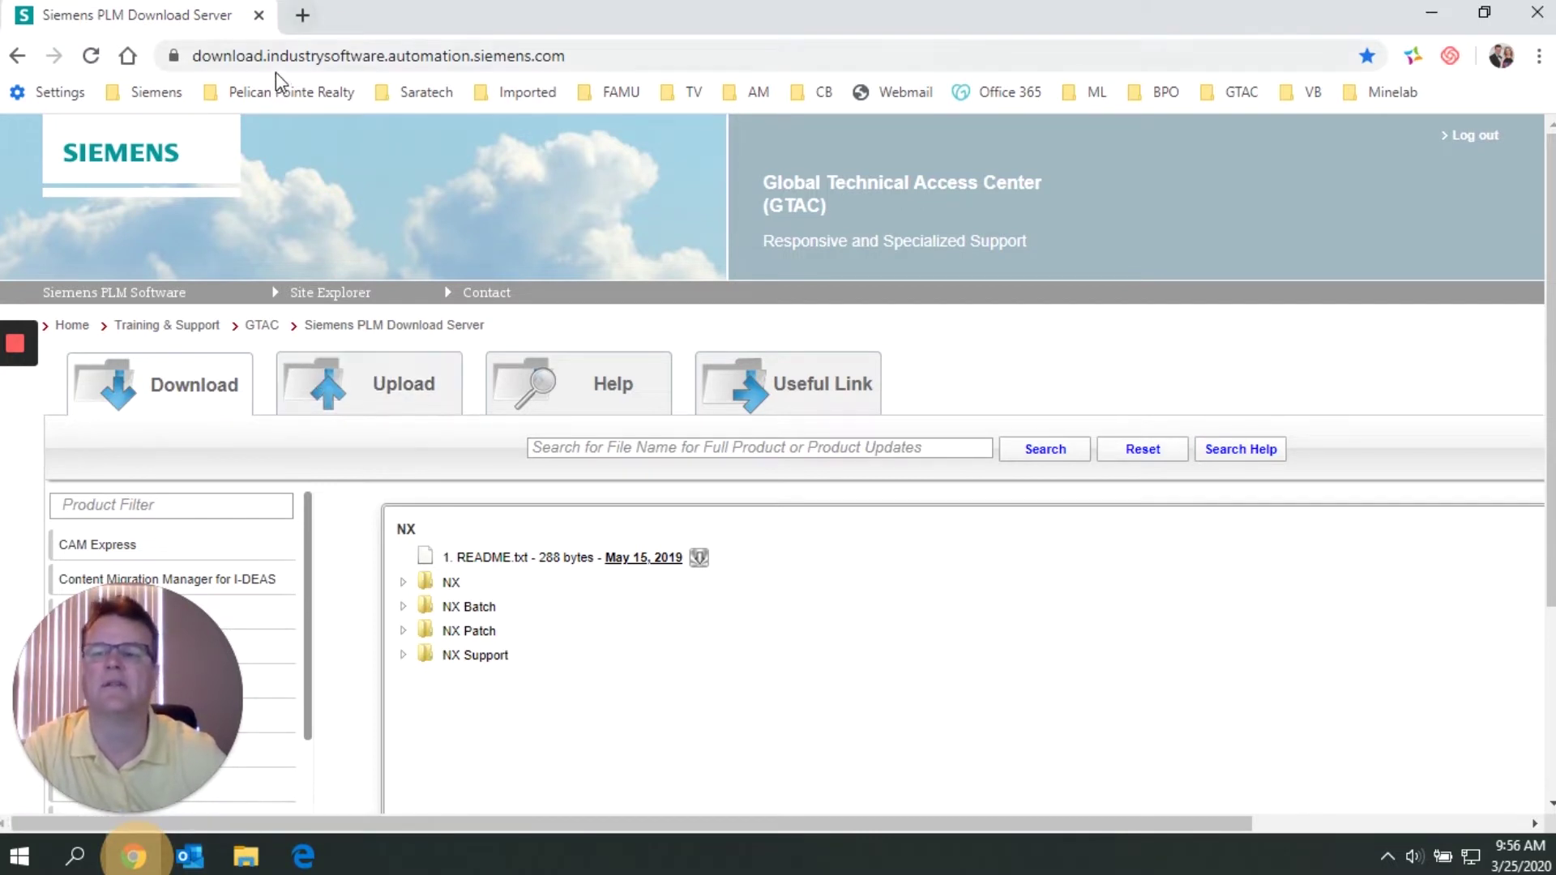
{"action": "left_click", "coordinate": [308, 55]}
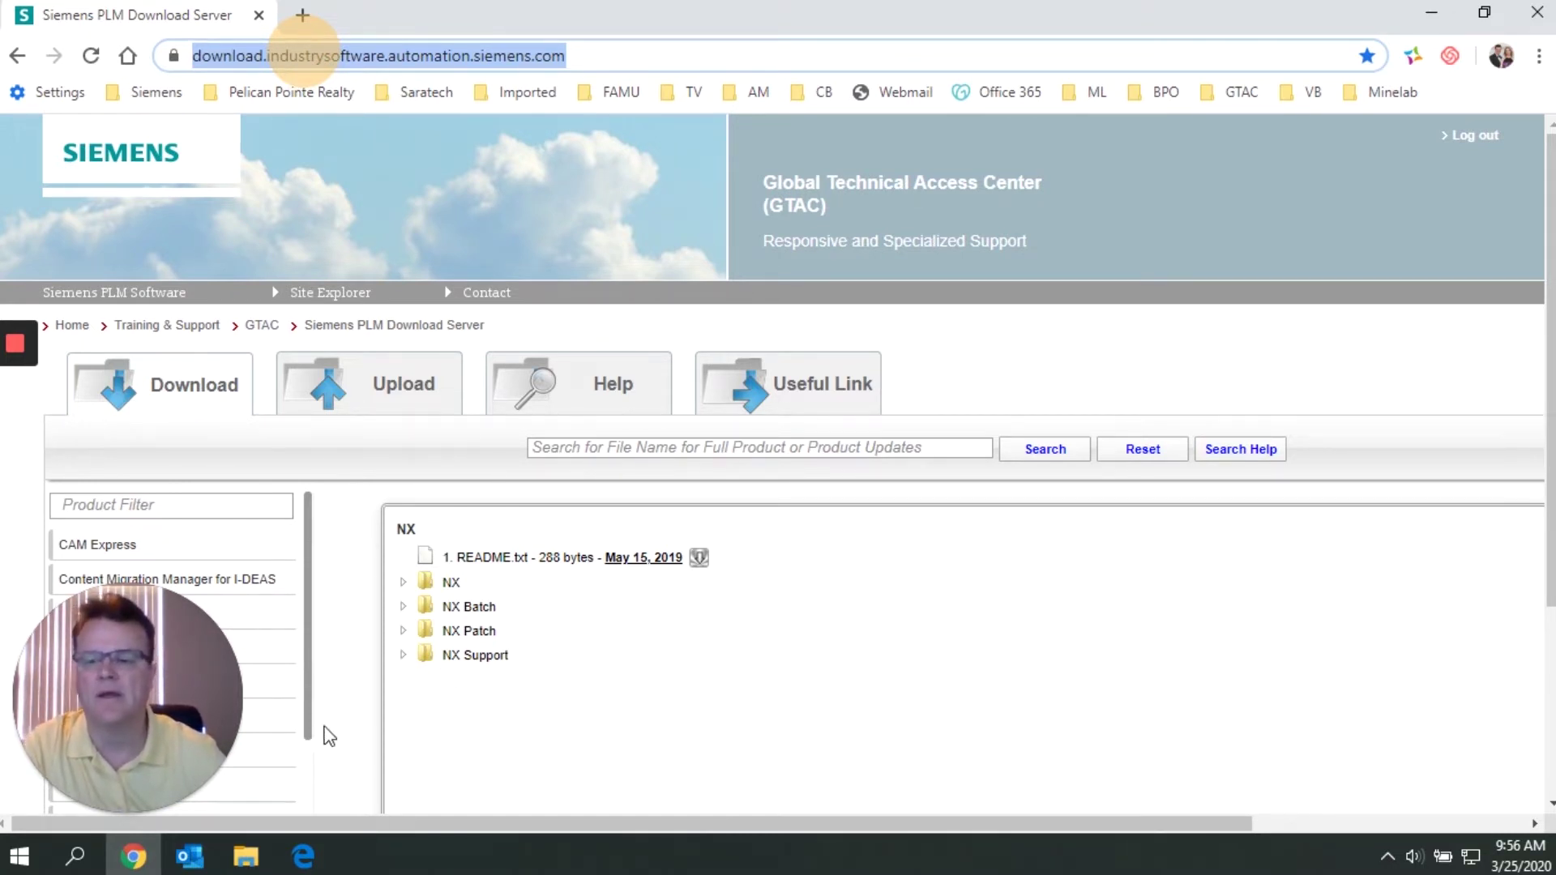
{"action": "scroll", "coordinate": [312, 713], "scroll_direction": "down", "scroll_amount": 3}
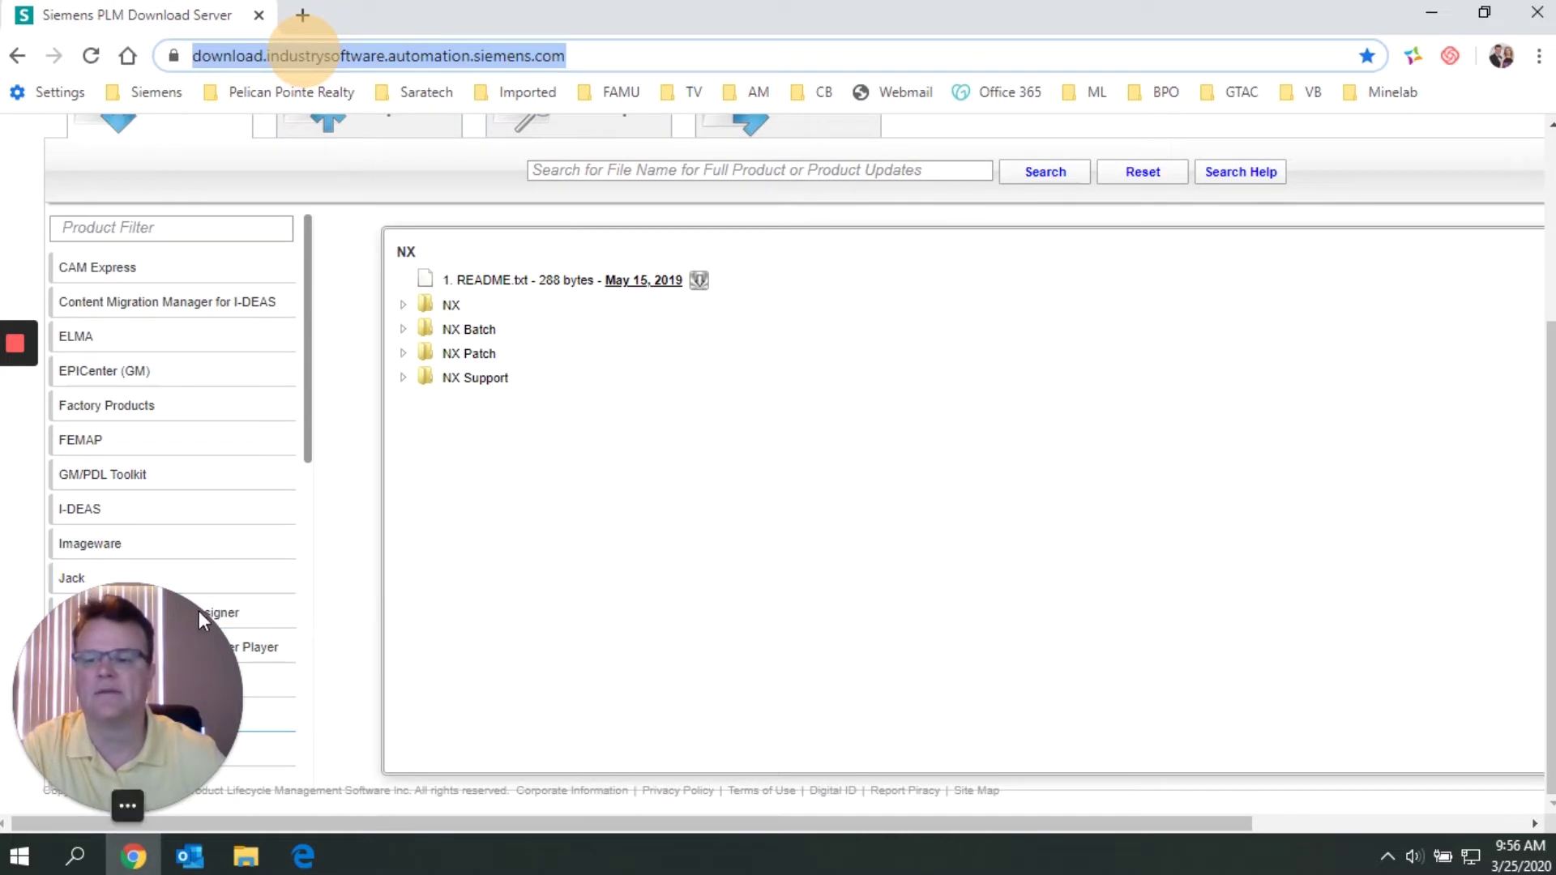
{"action": "left_click", "coordinate": [403, 306]}
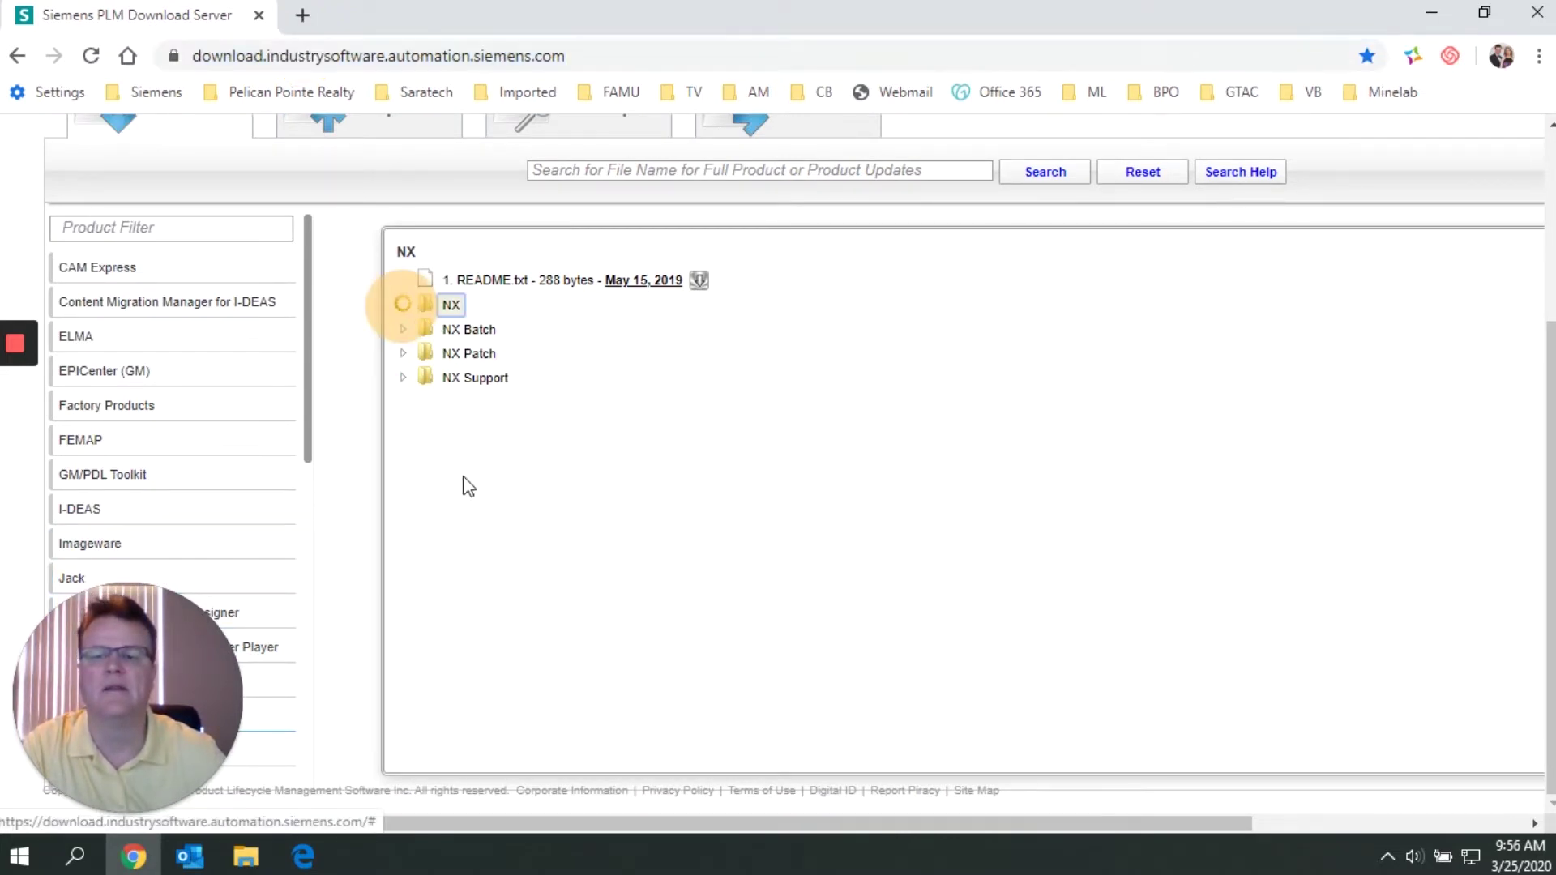
{"action": "left_click", "coordinate": [422, 330]}
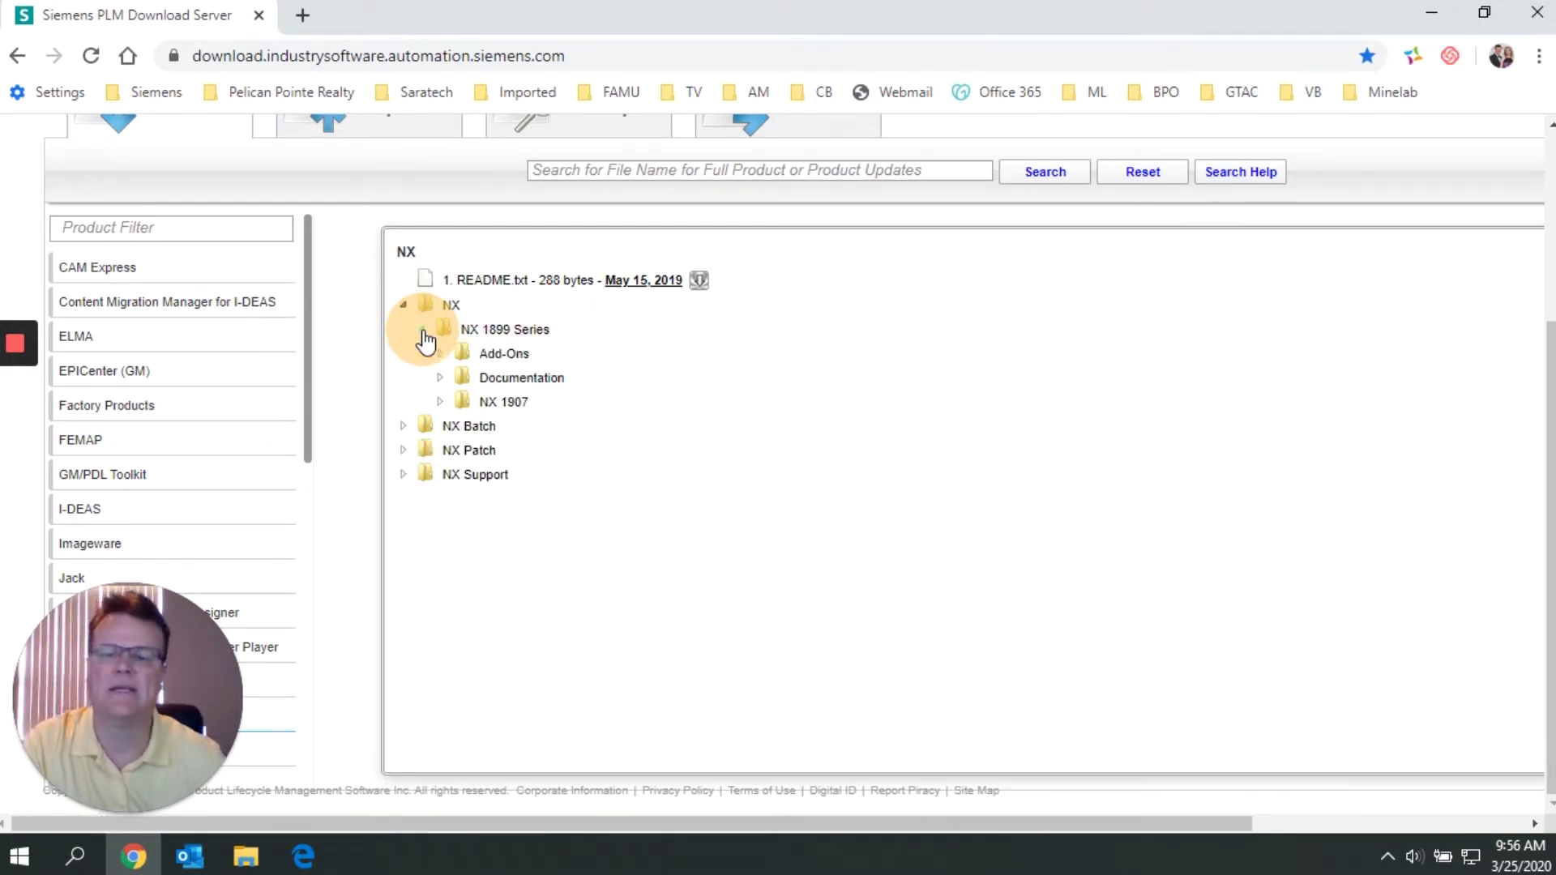
{"action": "left_click", "coordinate": [437, 405]}
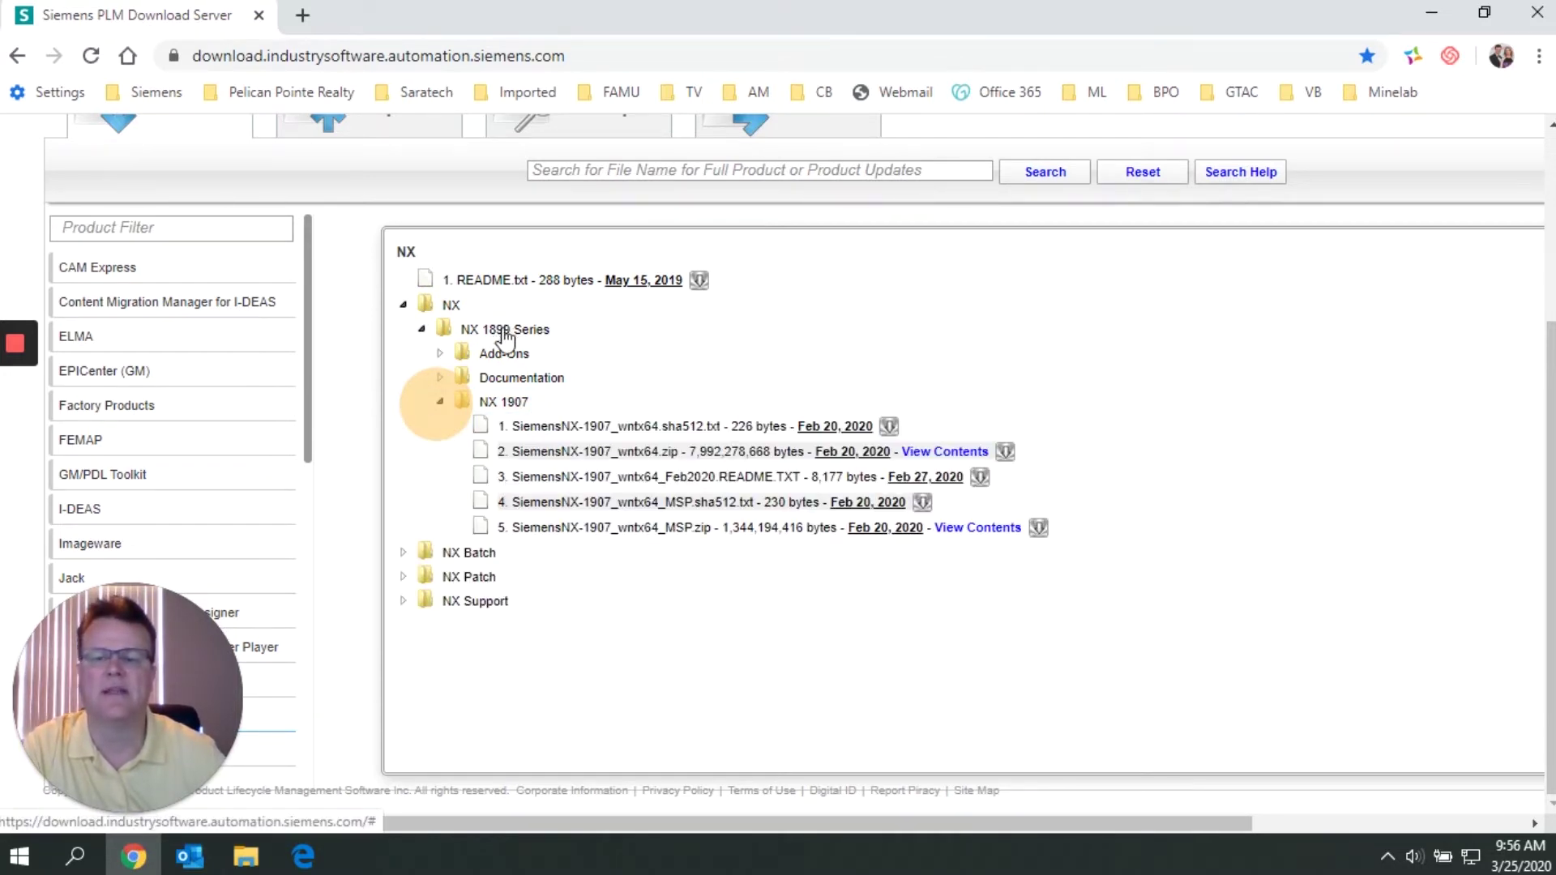
Open the NX1899 desktop folder and check the SiemensNX-1899_wntx64.zip options without extracting.
{"action": "left_click", "coordinate": [1432, 13]}
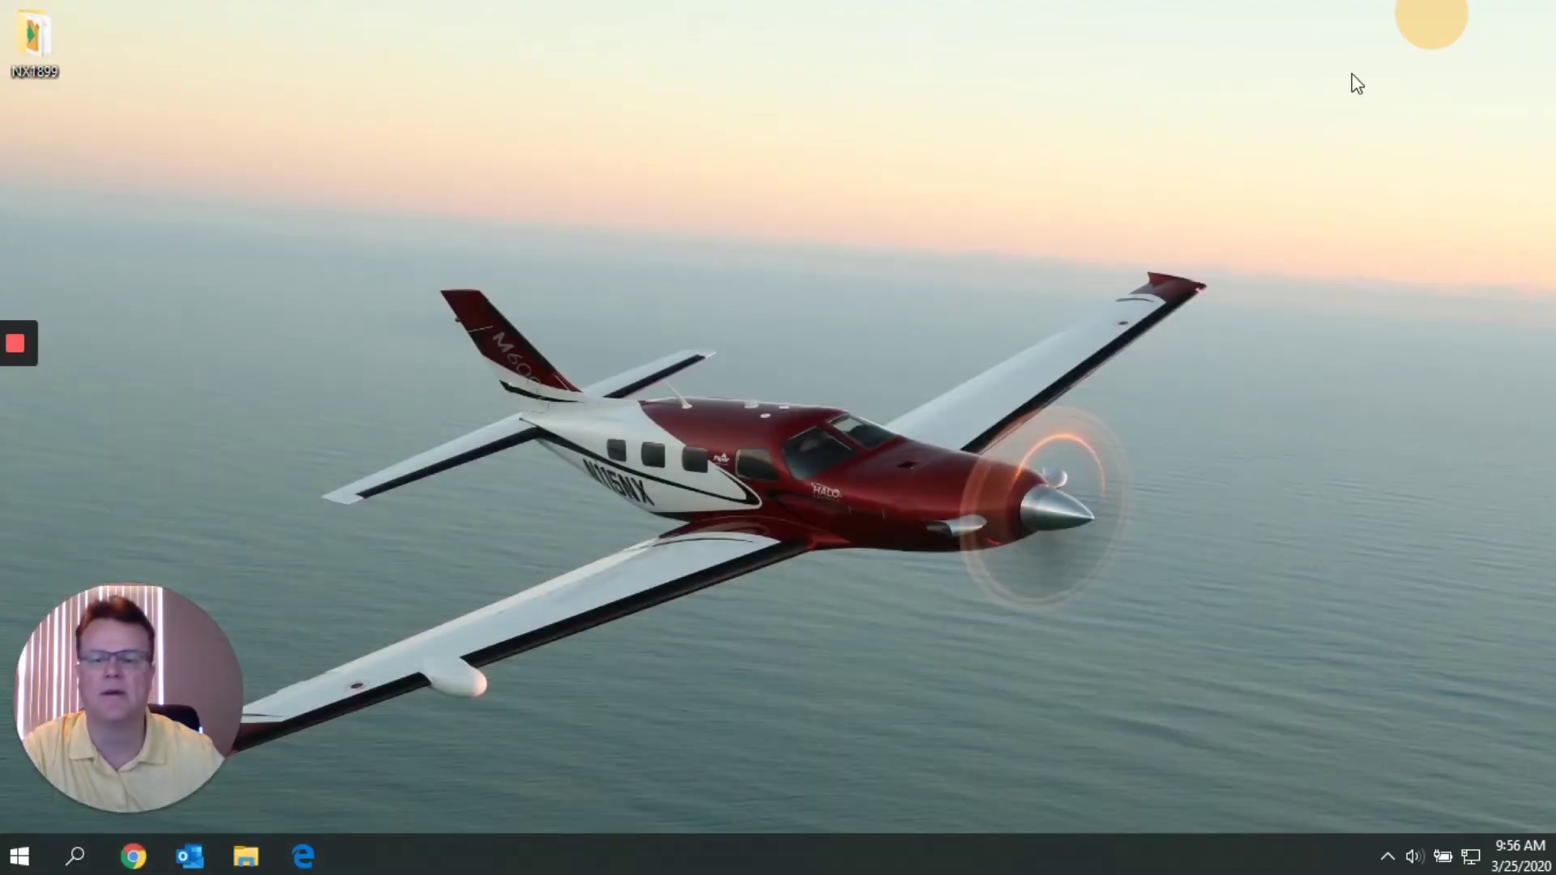
{"action": "double_click", "coordinate": [53, 25]}
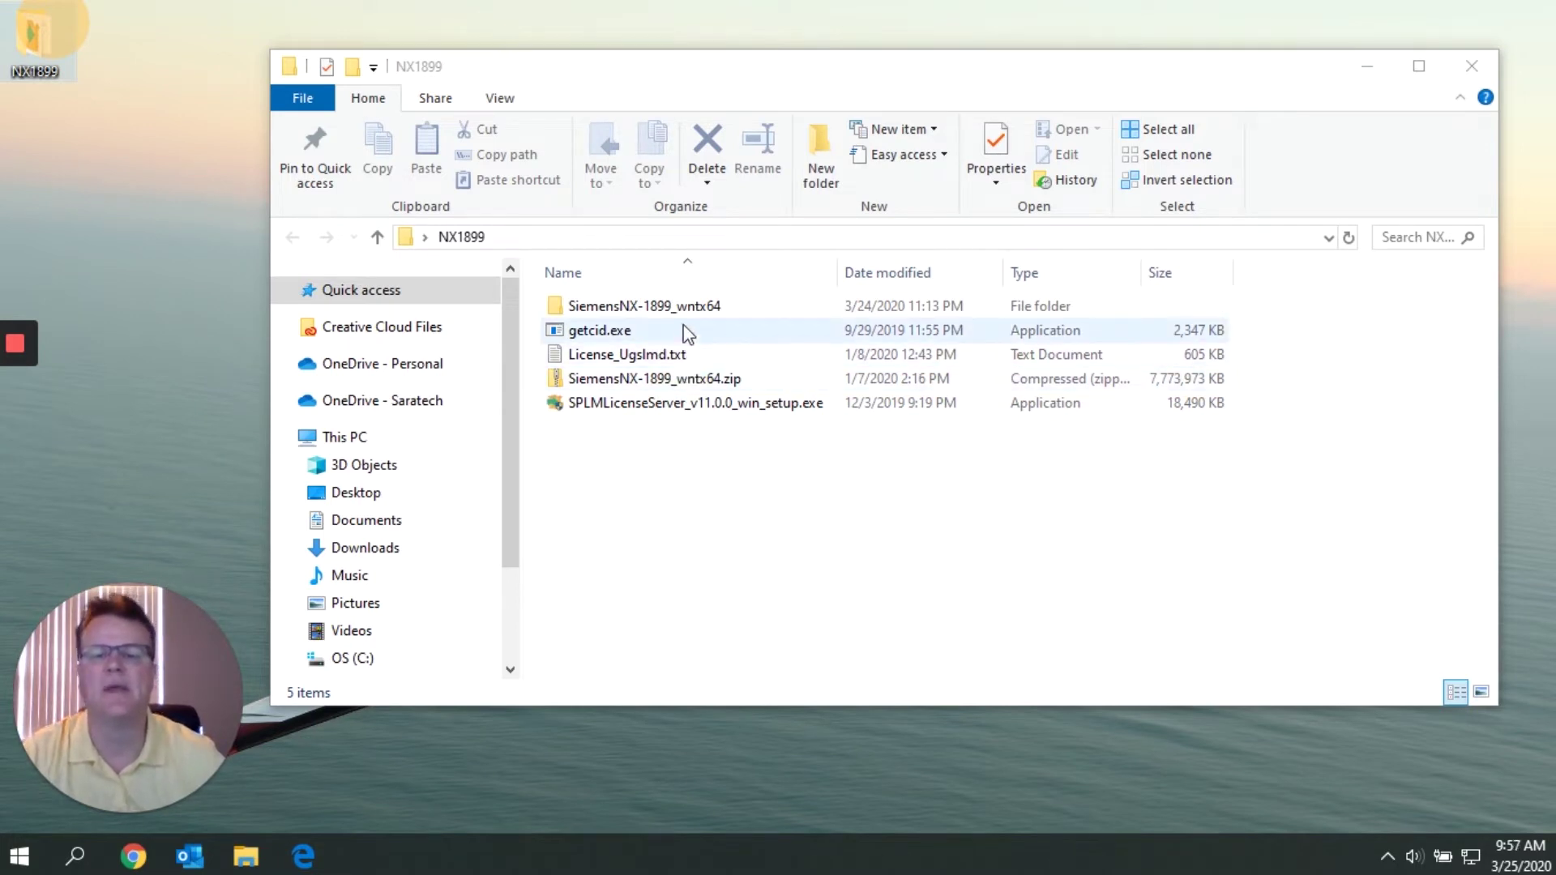
{"action": "left_click", "coordinate": [709, 379]}
{"action": "right_click", "coordinate": [708, 377]}
{"action": "mouse_move", "coordinate": [798, 427]}
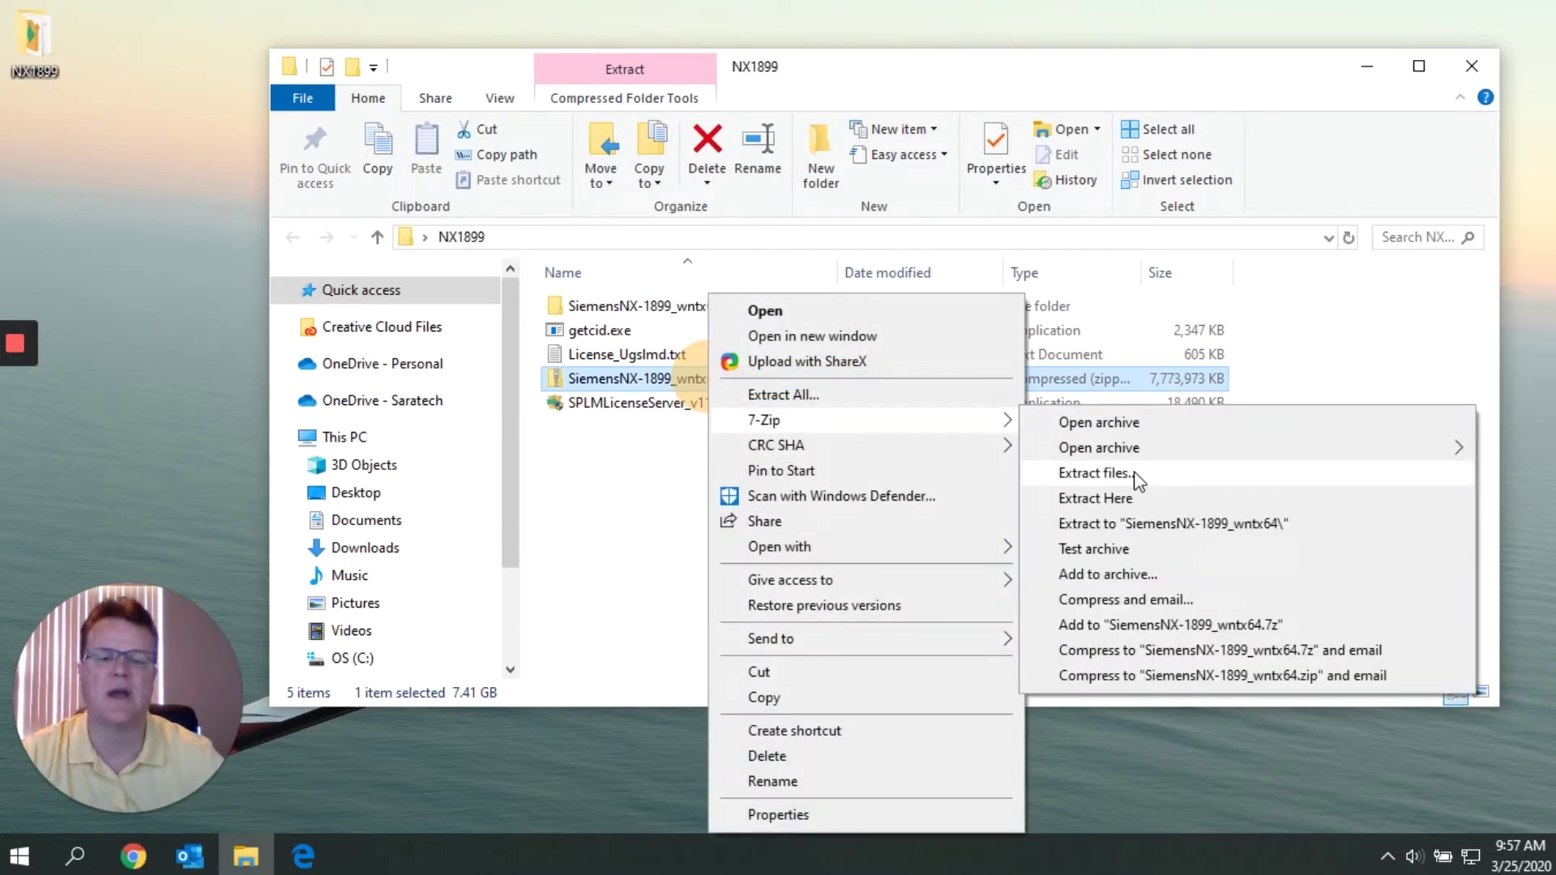
{"action": "left_click", "coordinate": [955, 71]}
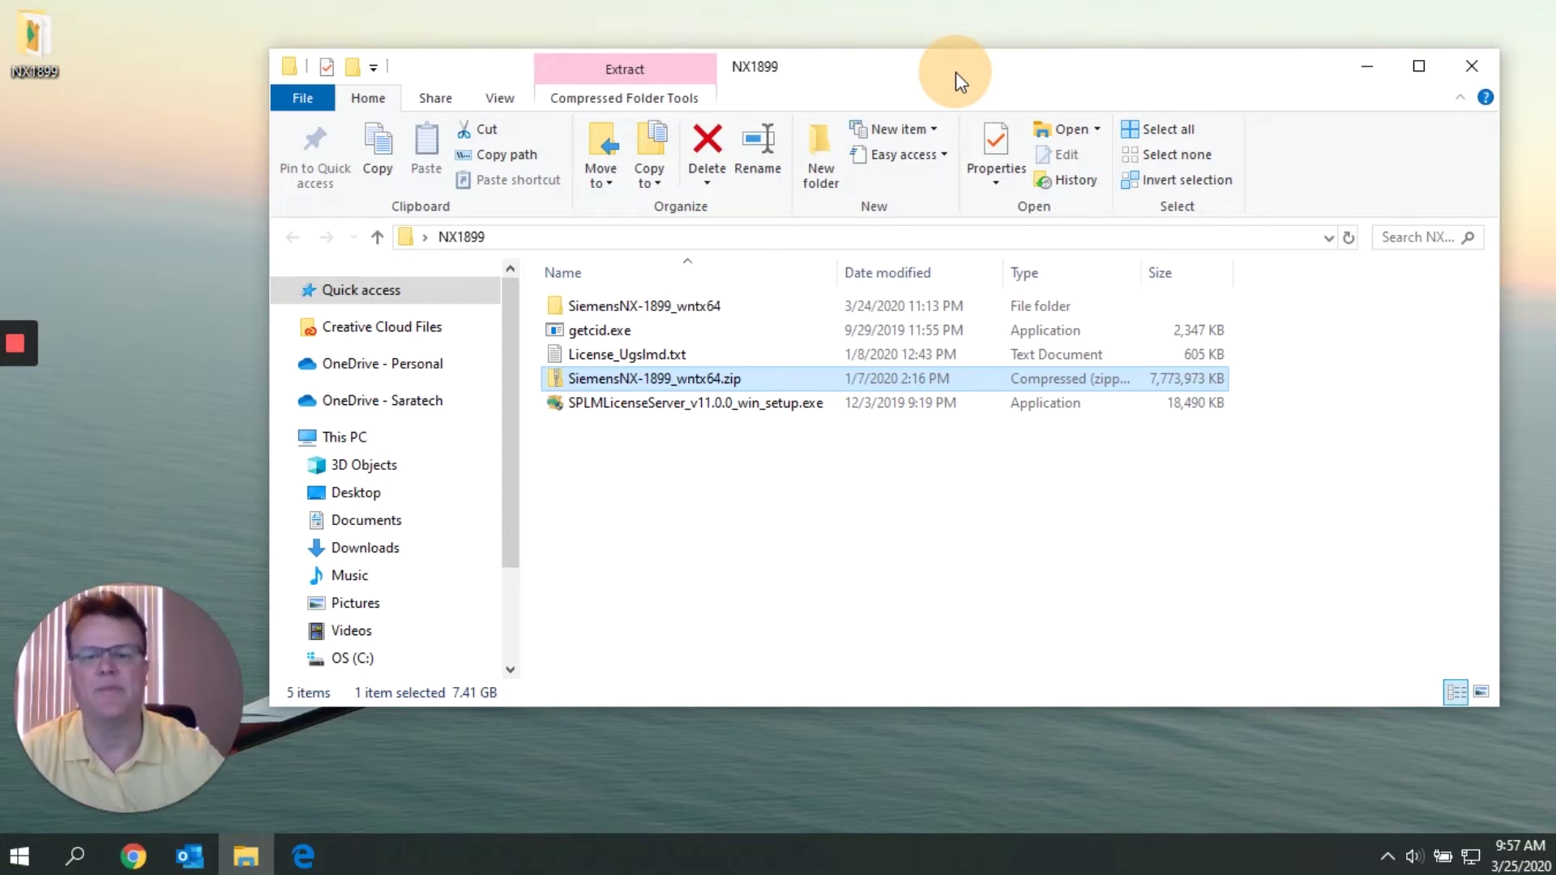
Look over the license server setup, License_Ugslmd.txt and getcid.exe in the folder.
{"action": "left_click", "coordinate": [662, 406]}
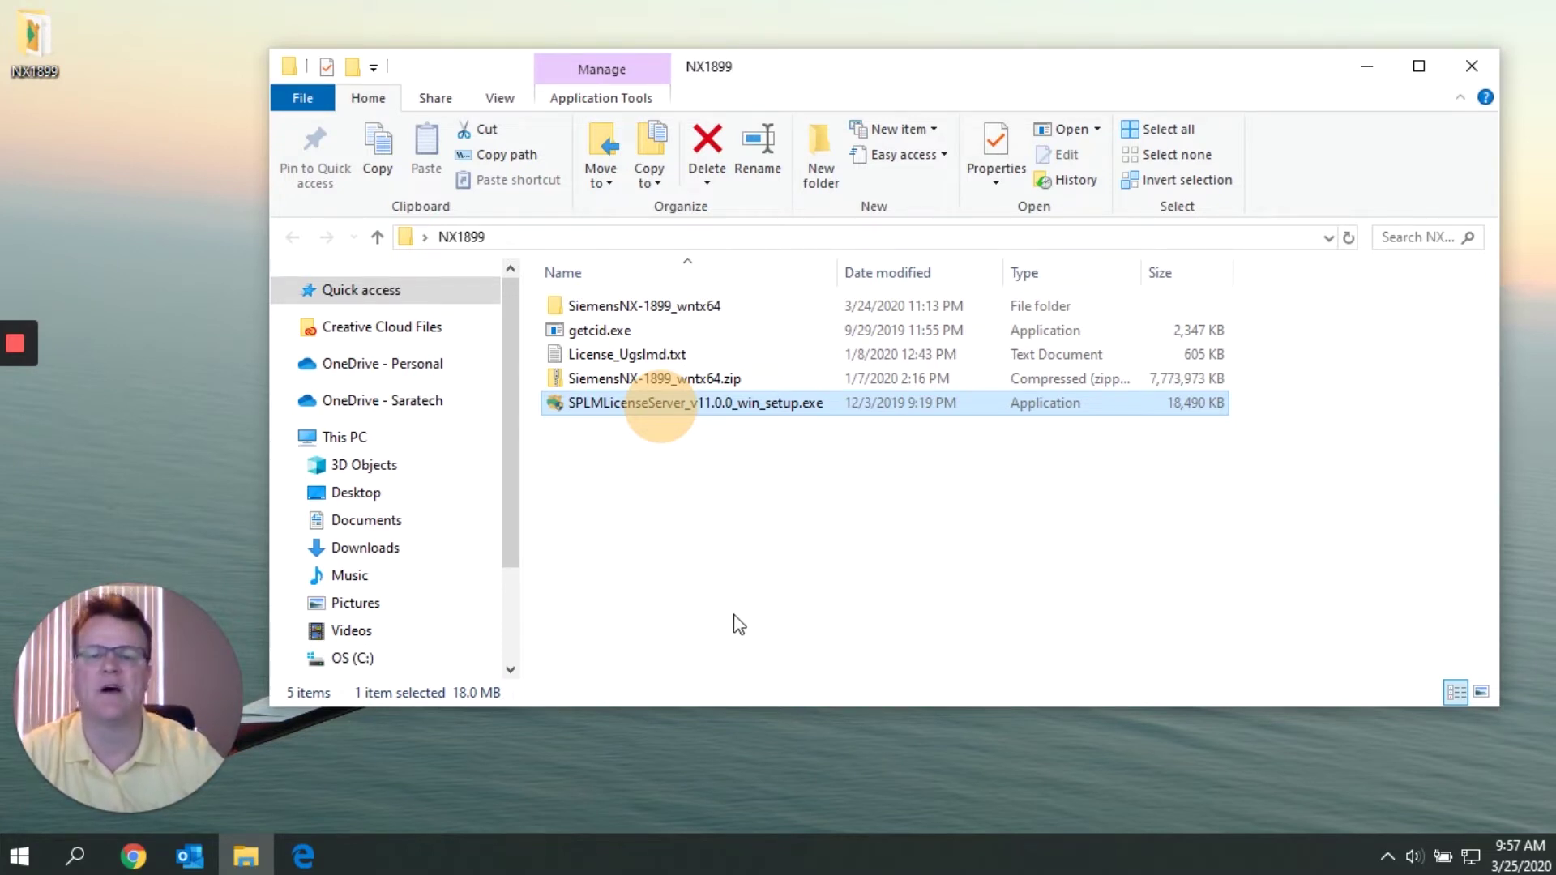
{"action": "left_click", "coordinate": [601, 357]}
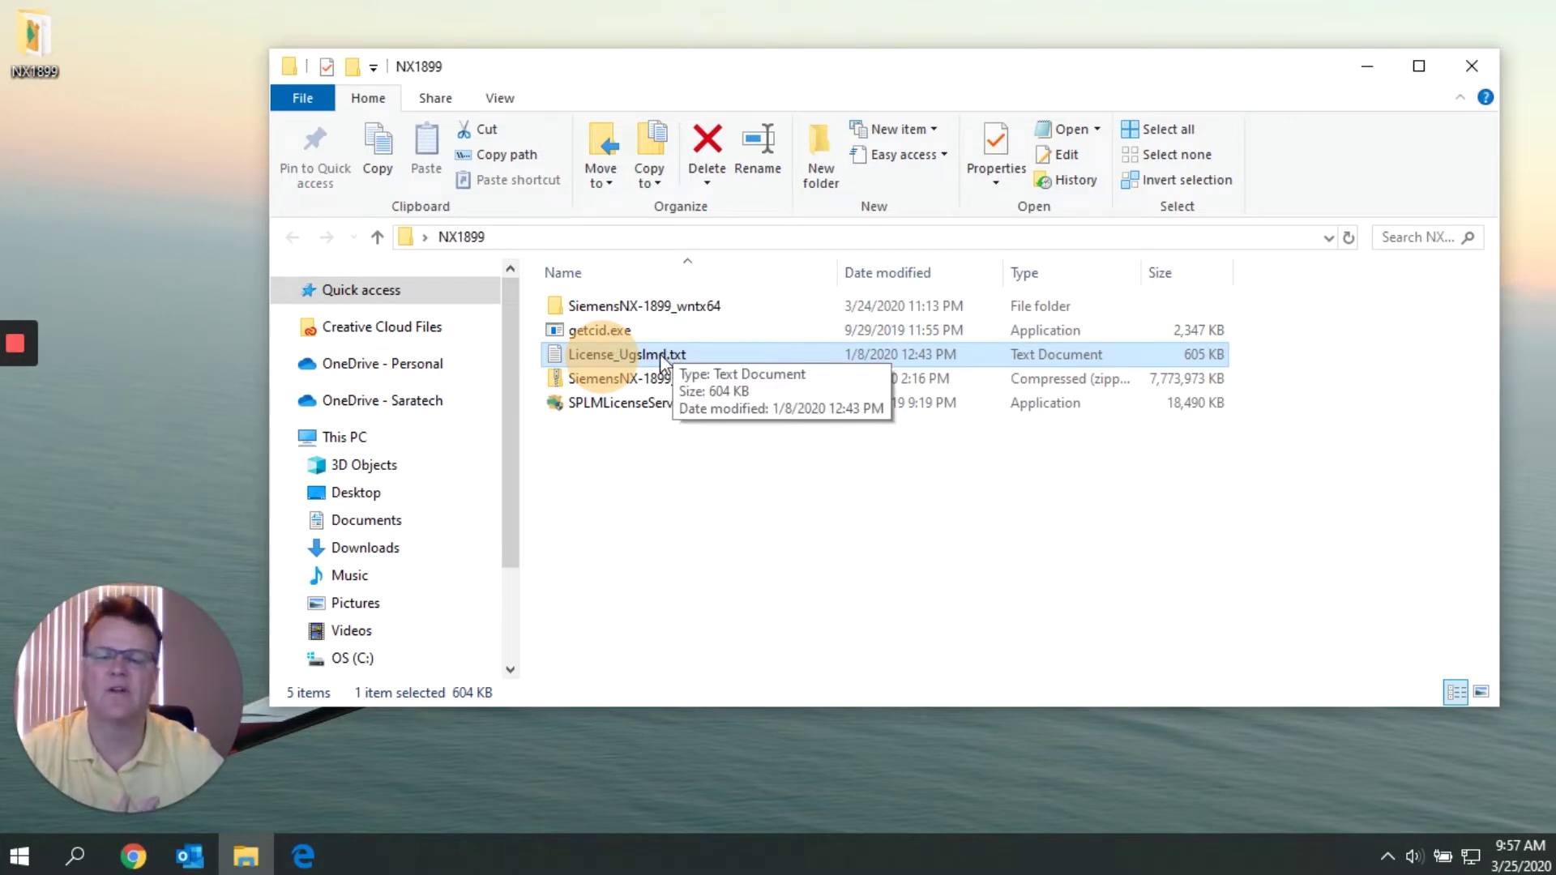
{"action": "left_click", "coordinate": [591, 330]}
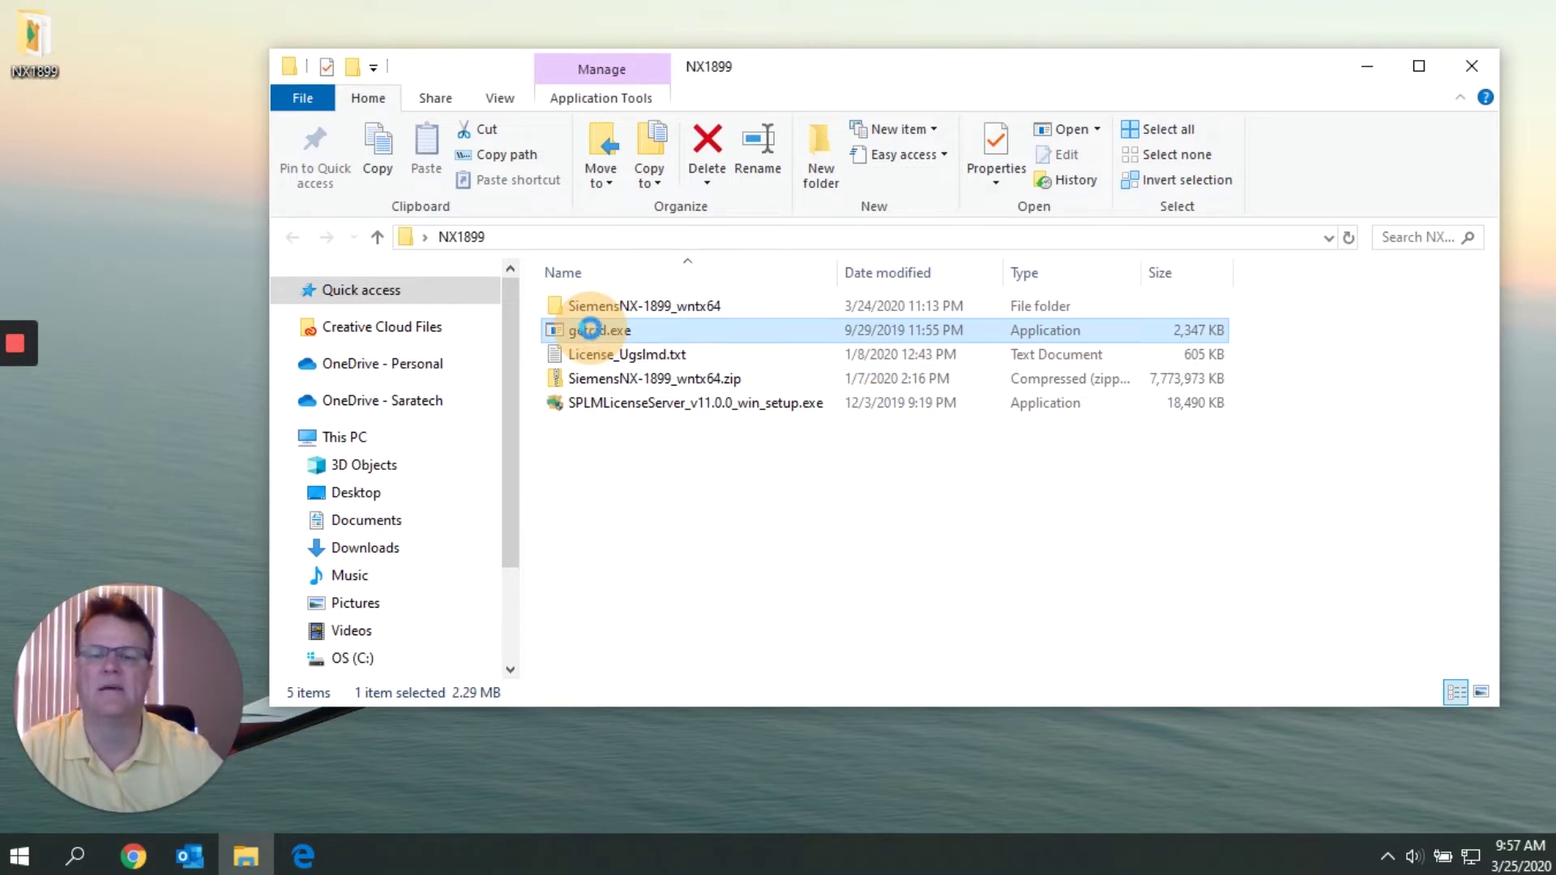
{"action": "right_click", "coordinate": [591, 328]}
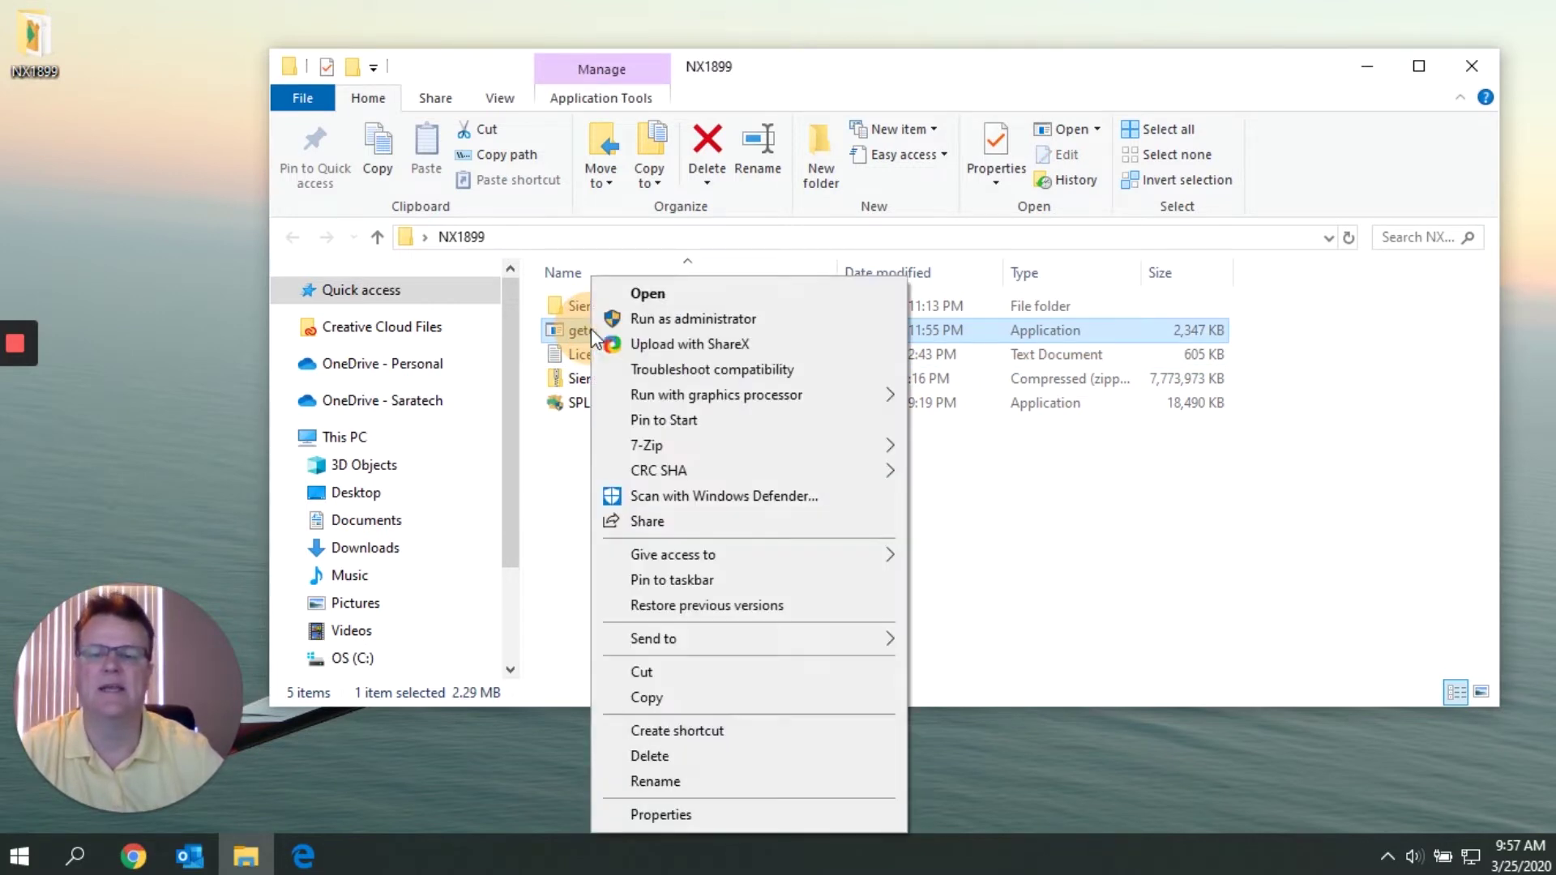
{"action": "left_click", "coordinate": [721, 320]}
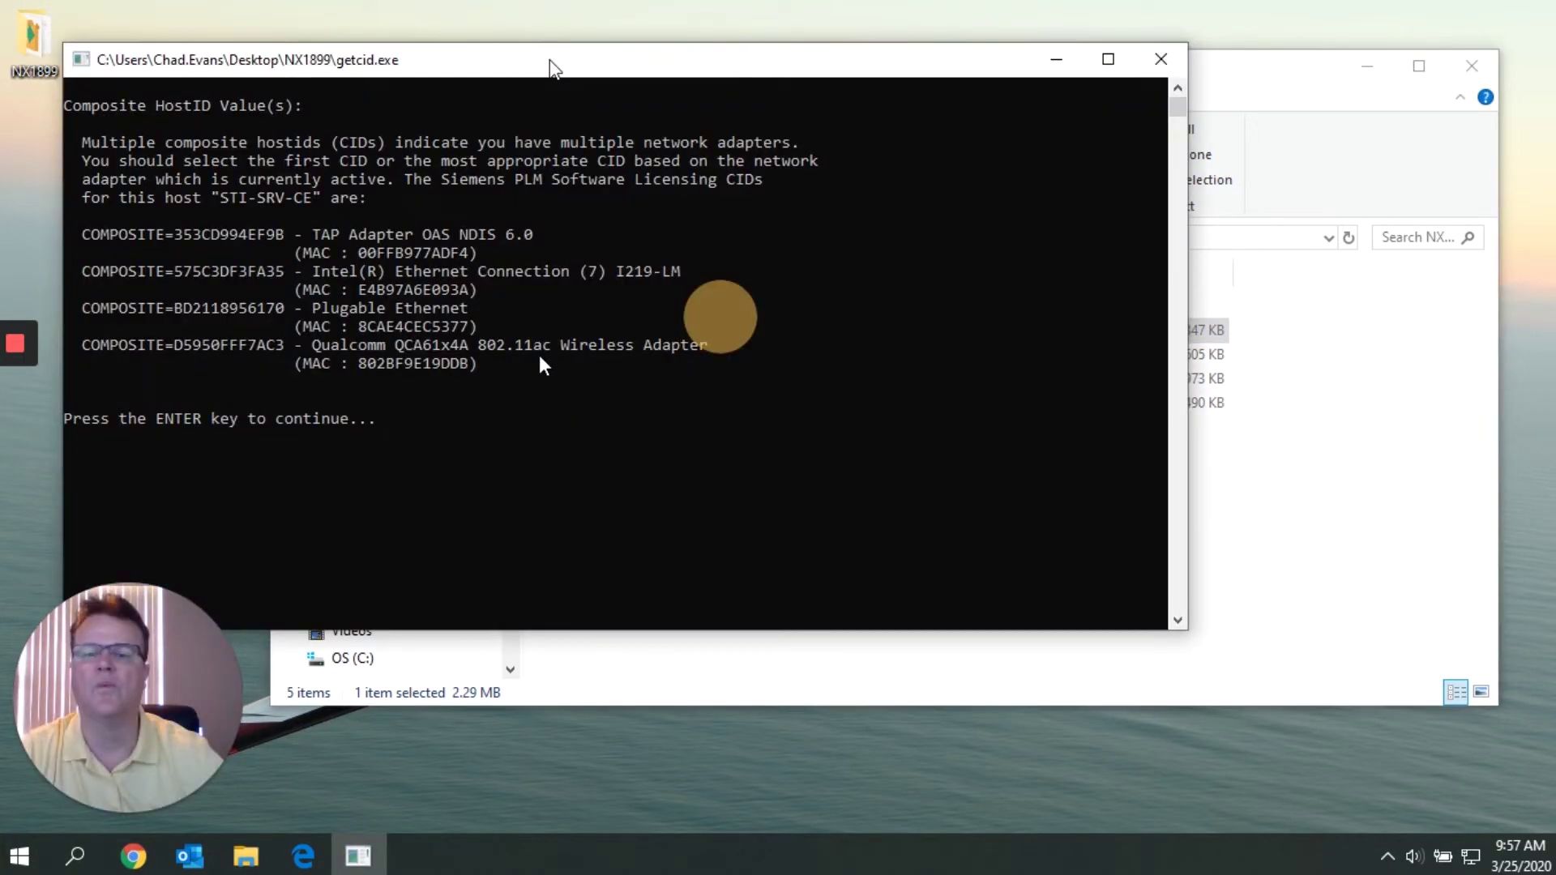
{"action": "left_click_drag", "start_coordinate": [548, 65], "coordinate": [790, 251]}
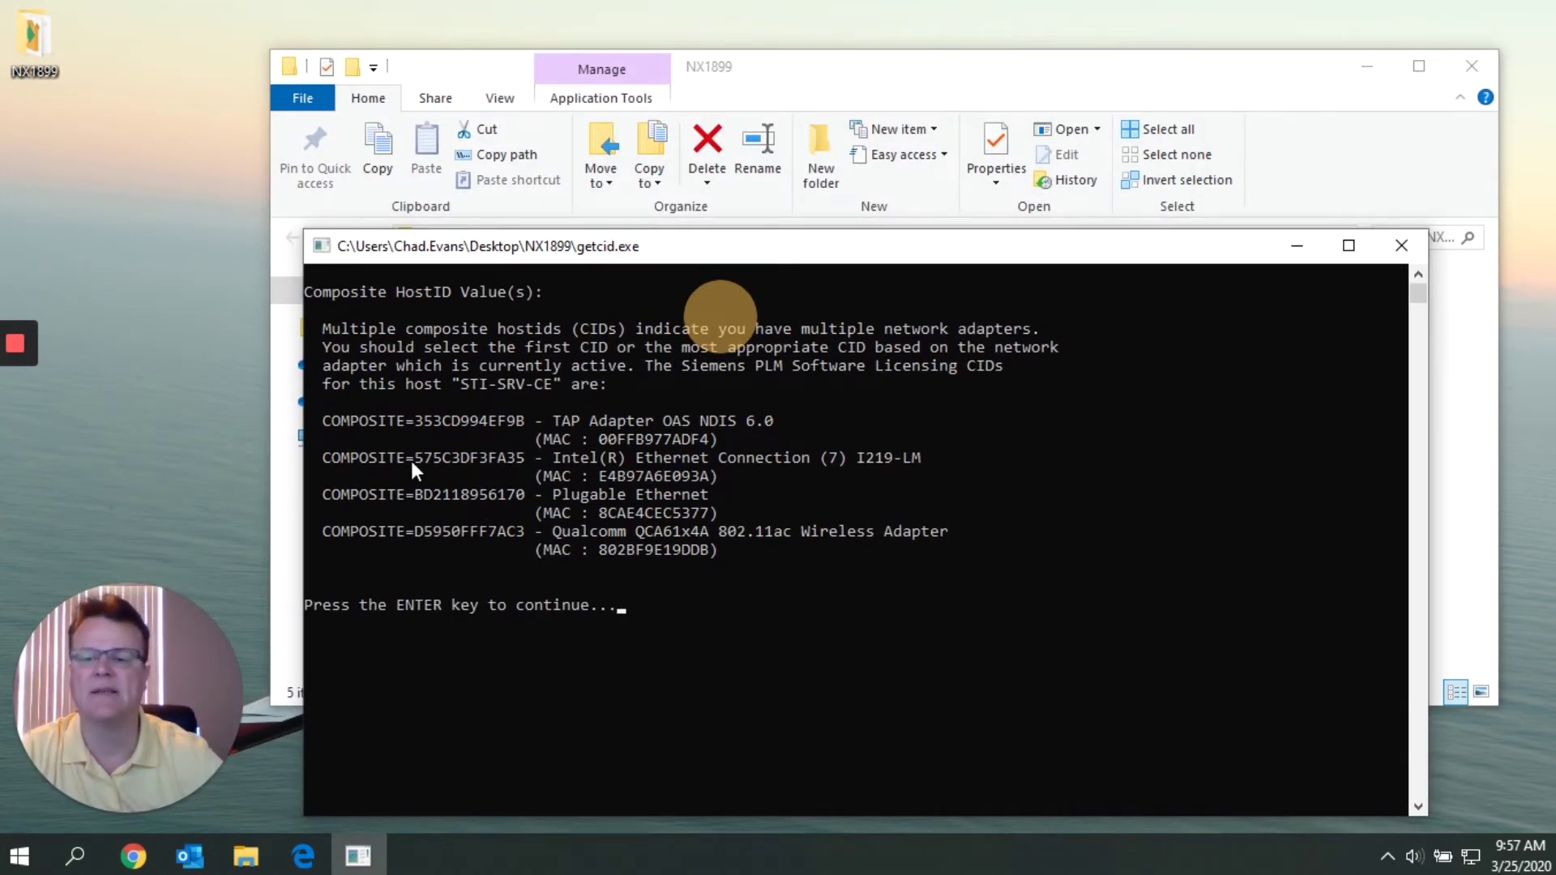
{"action": "left_click_drag", "start_coordinate": [415, 458], "coordinate": [523, 459]}
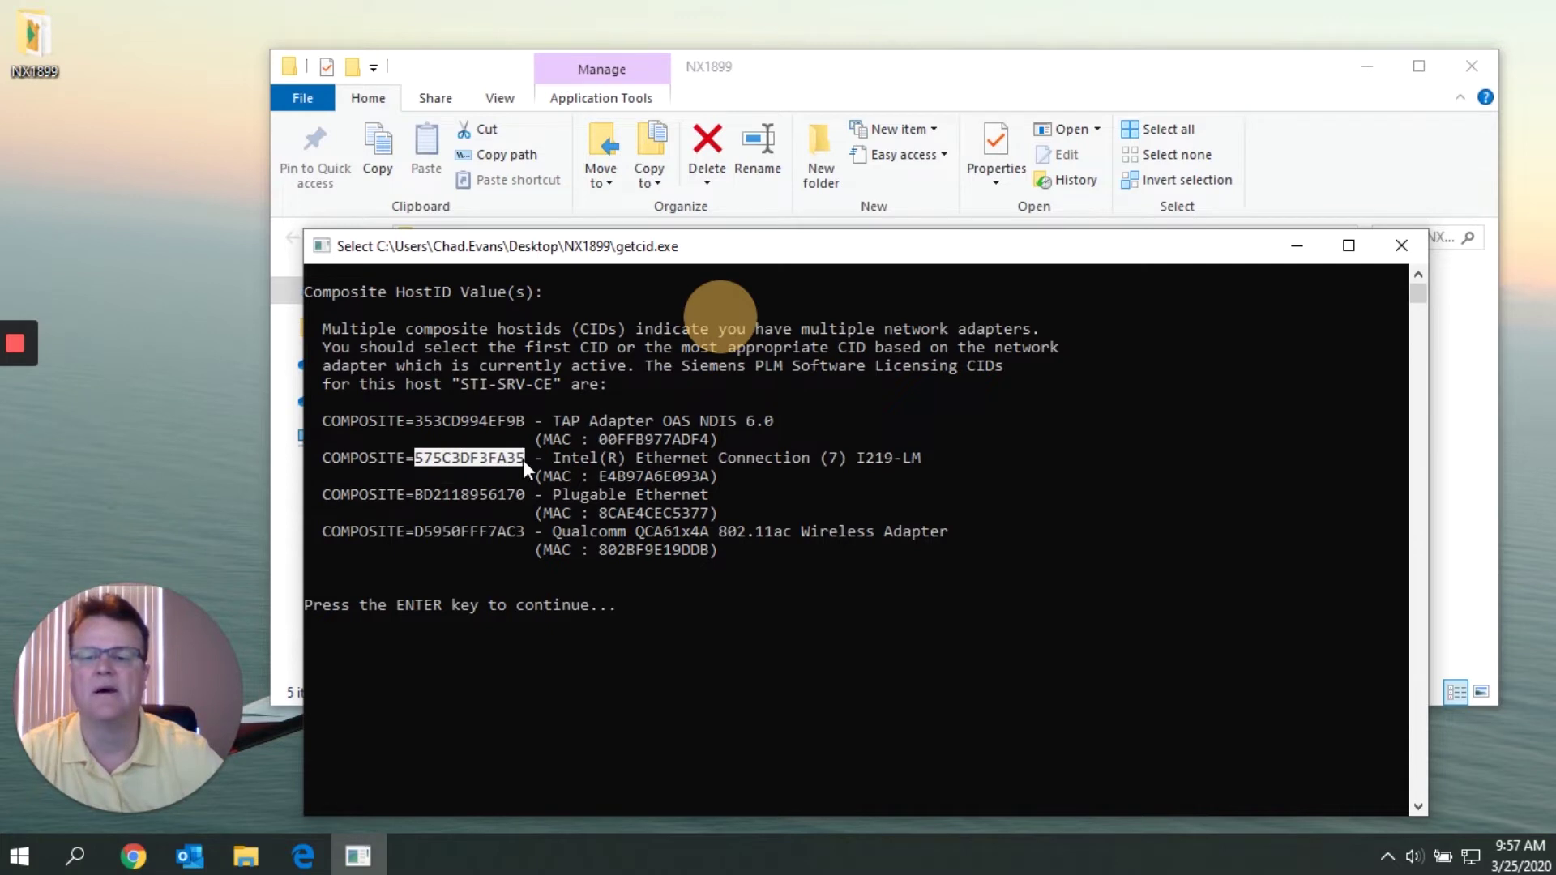
{"action": "left_click", "coordinate": [644, 458]}
{"action": "left_click_drag", "start_coordinate": [649, 459], "coordinate": [810, 462]}
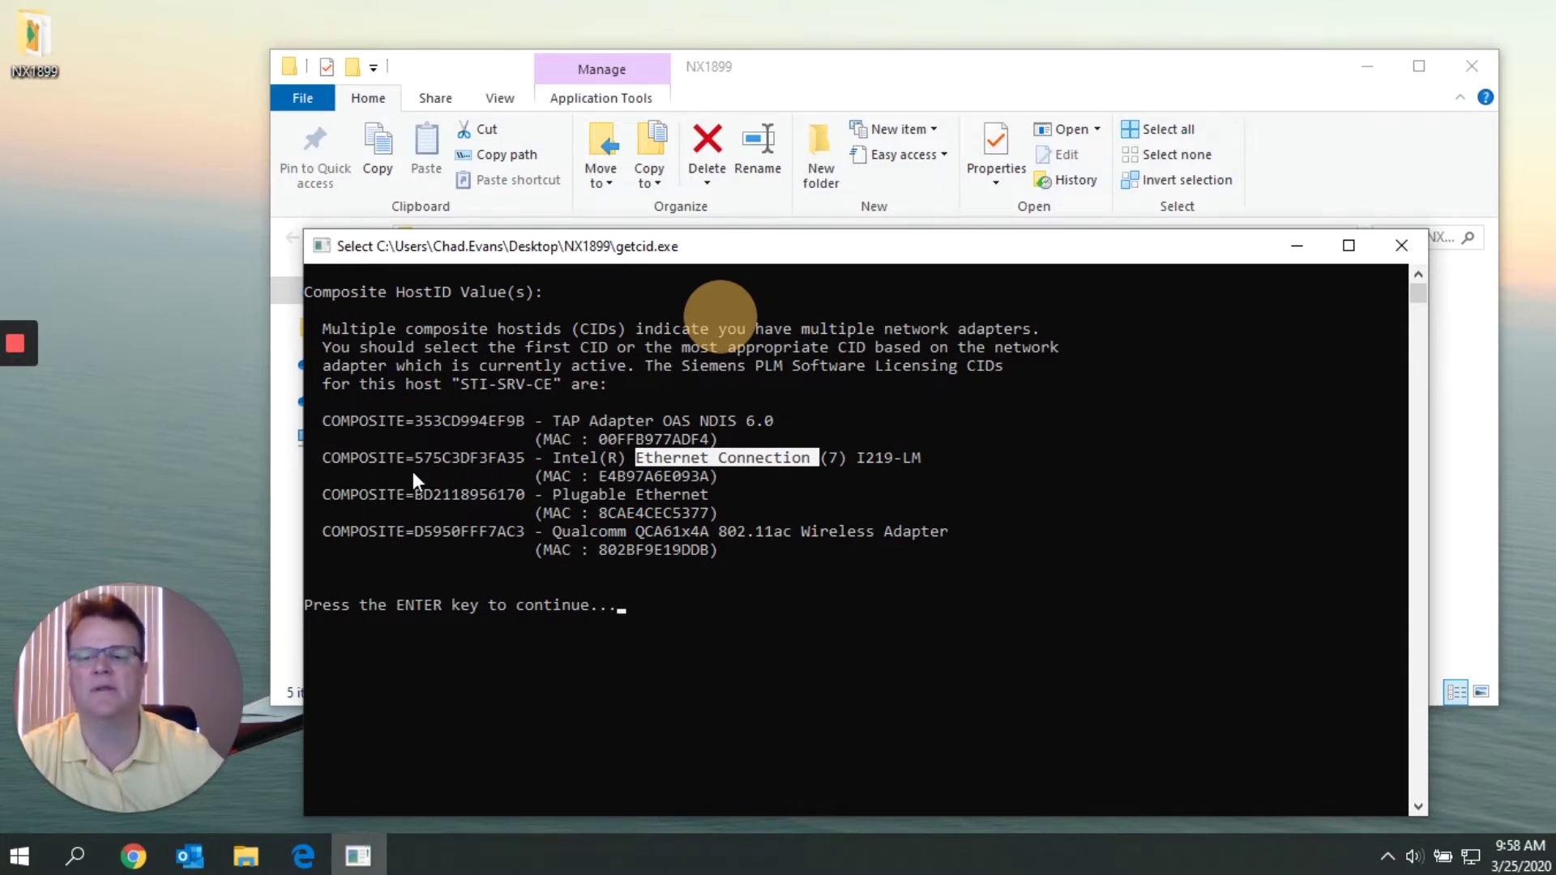
{"action": "left_click_drag", "start_coordinate": [415, 456], "coordinate": [522, 457]}
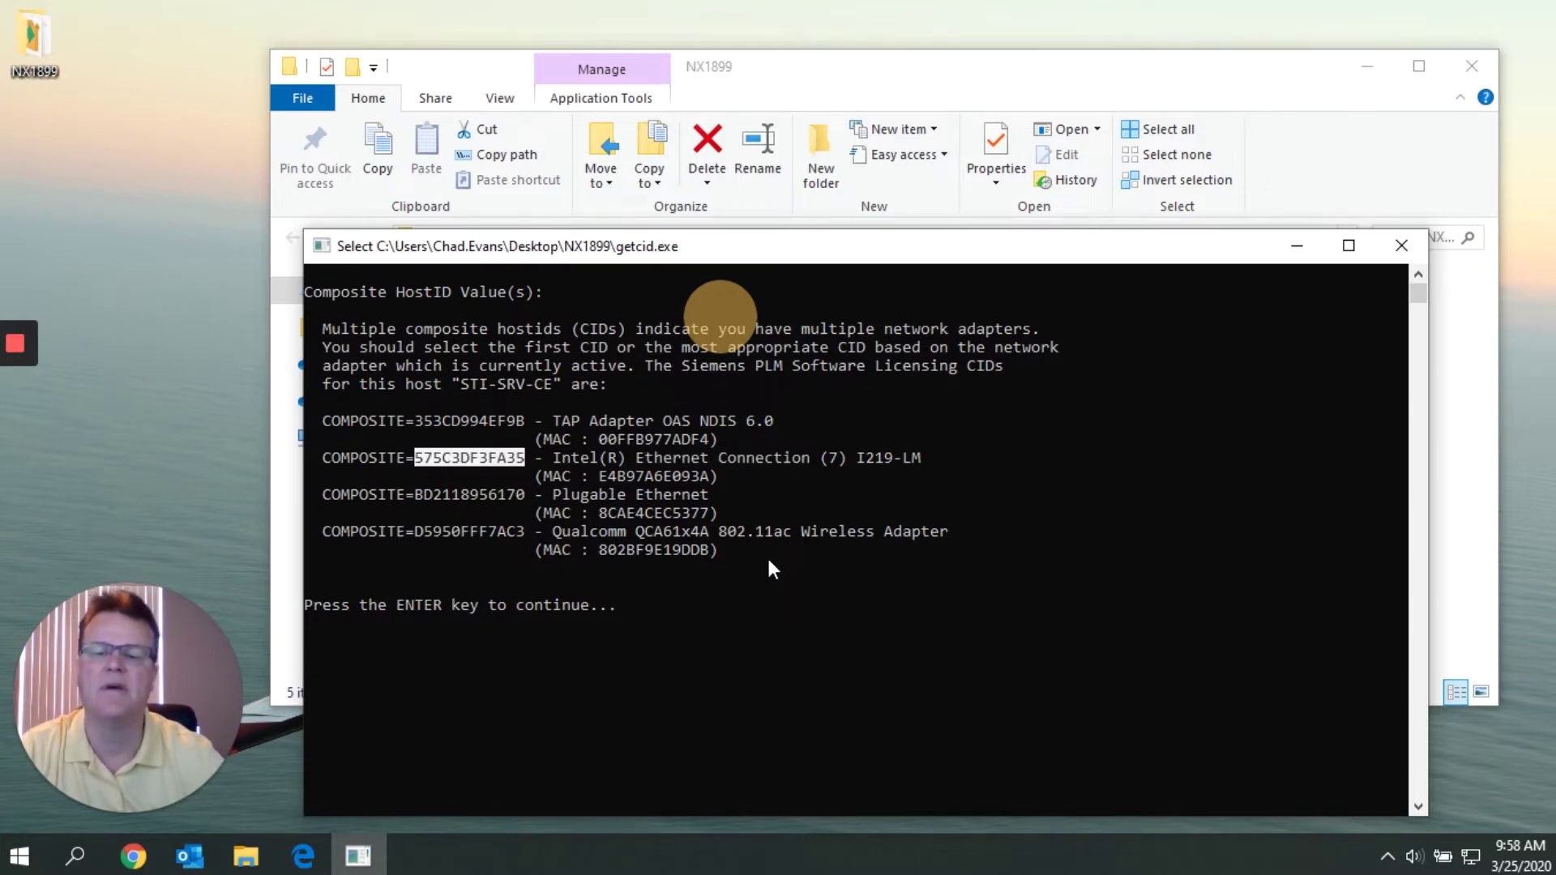
{"action": "left_click_drag", "start_coordinate": [599, 476], "coordinate": [702, 477]}
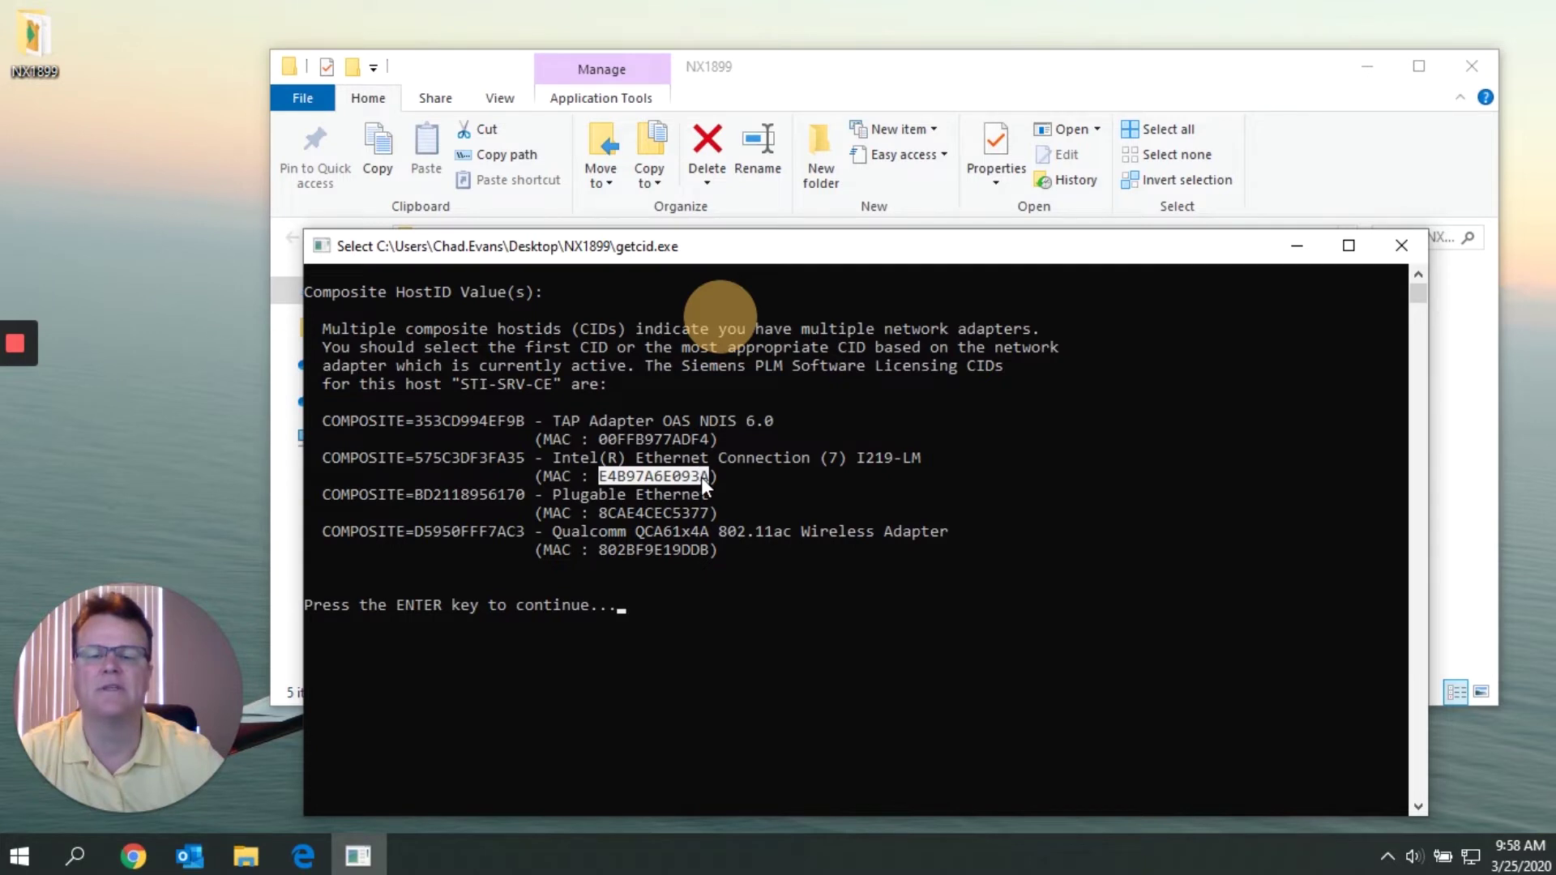
{"action": "left_click", "coordinate": [462, 385]}
{"action": "left_click_drag", "start_coordinate": [462, 386], "coordinate": [551, 385]}
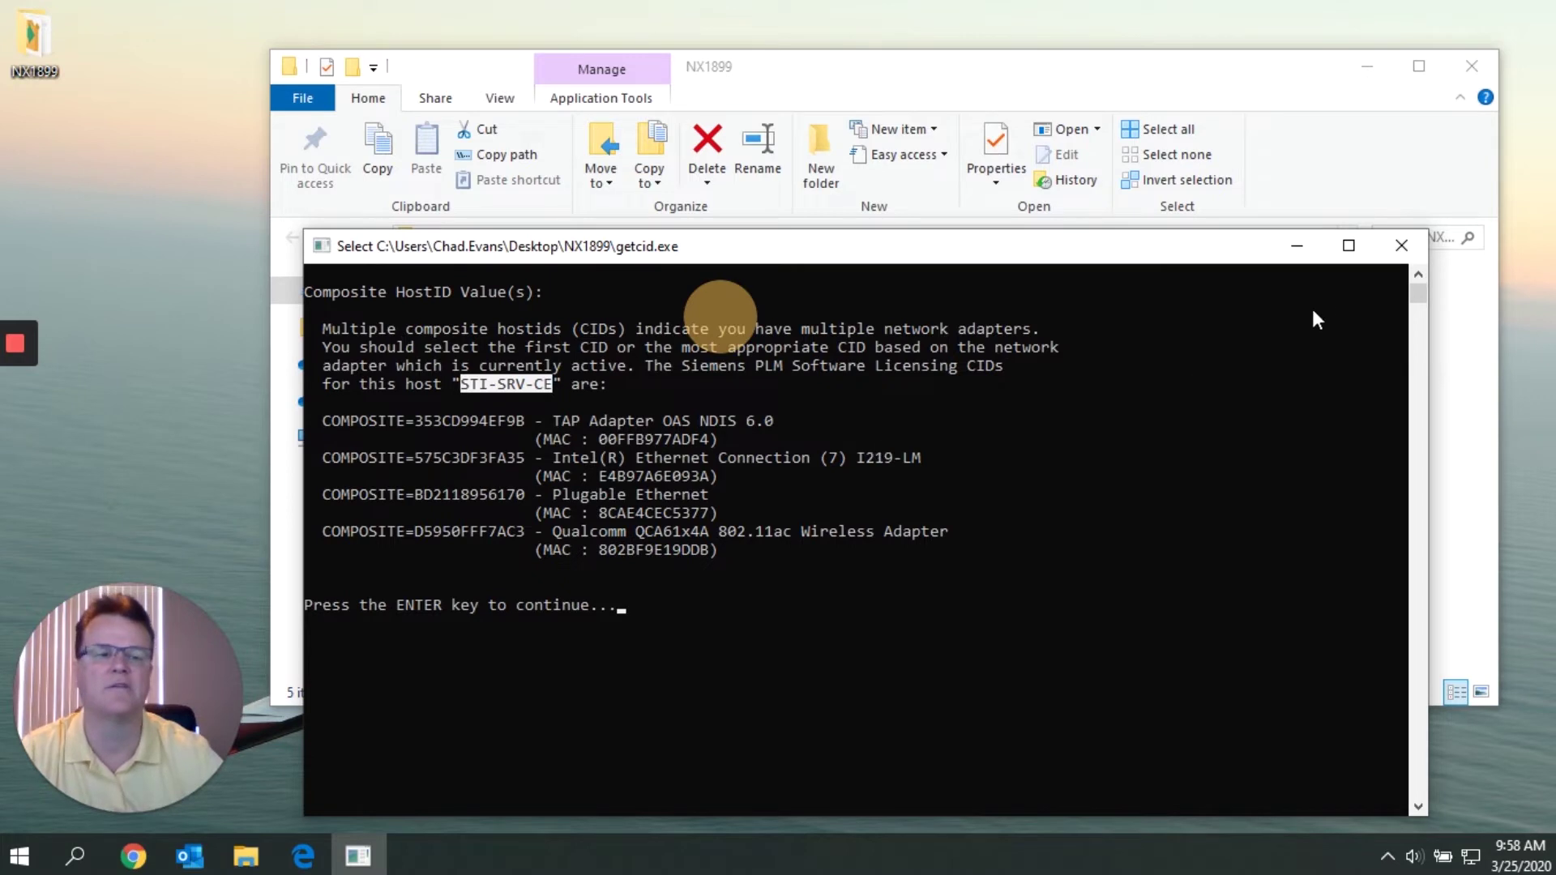
{"action": "left_click", "coordinate": [1400, 247]}
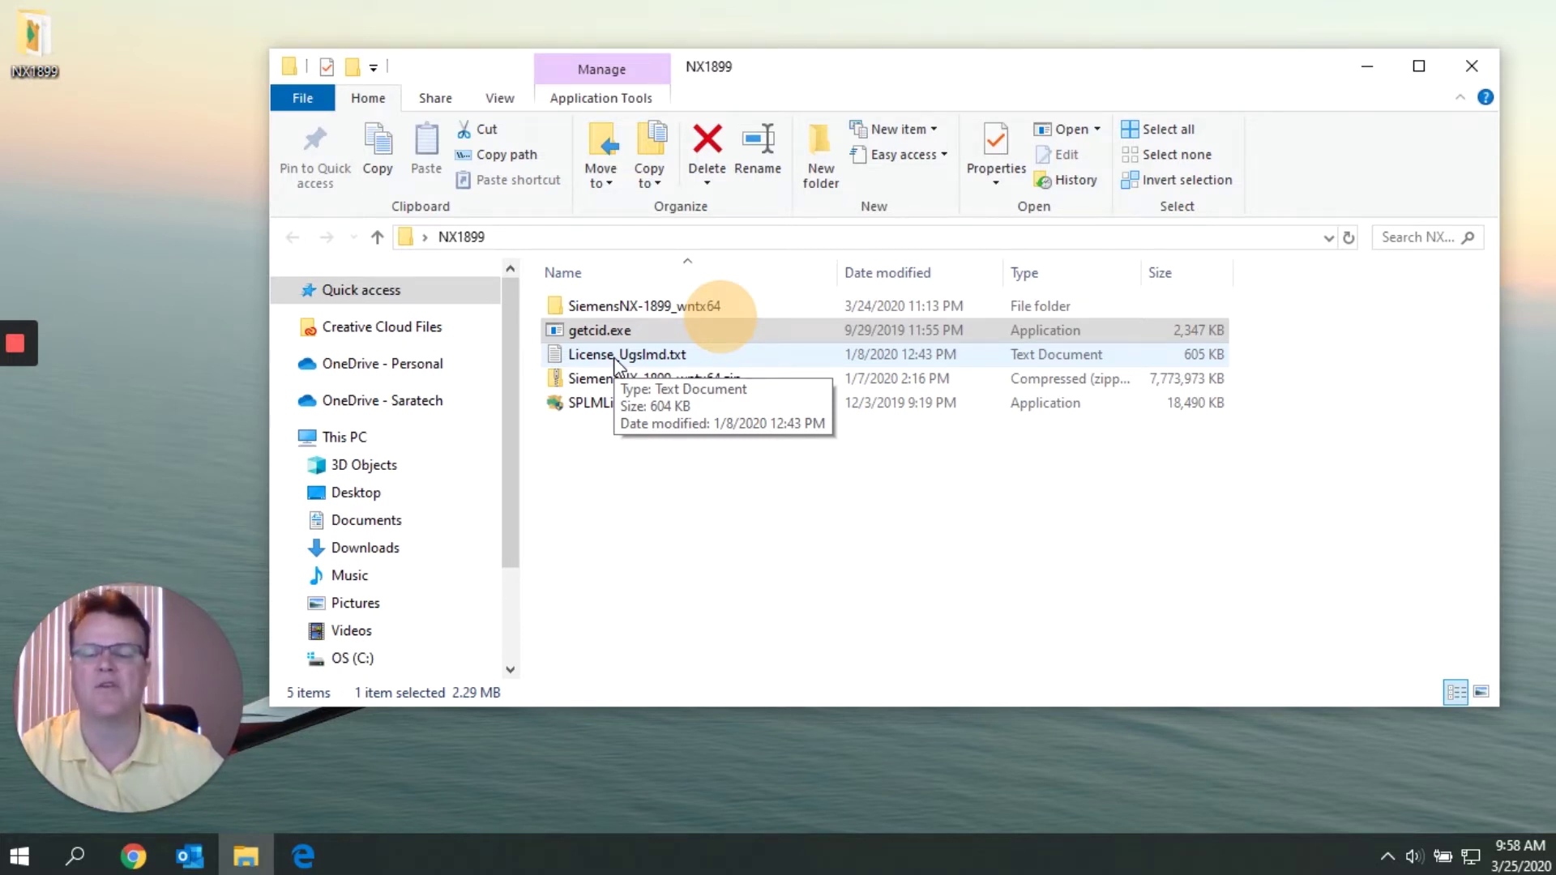
{"action": "double_click", "coordinate": [620, 355]}
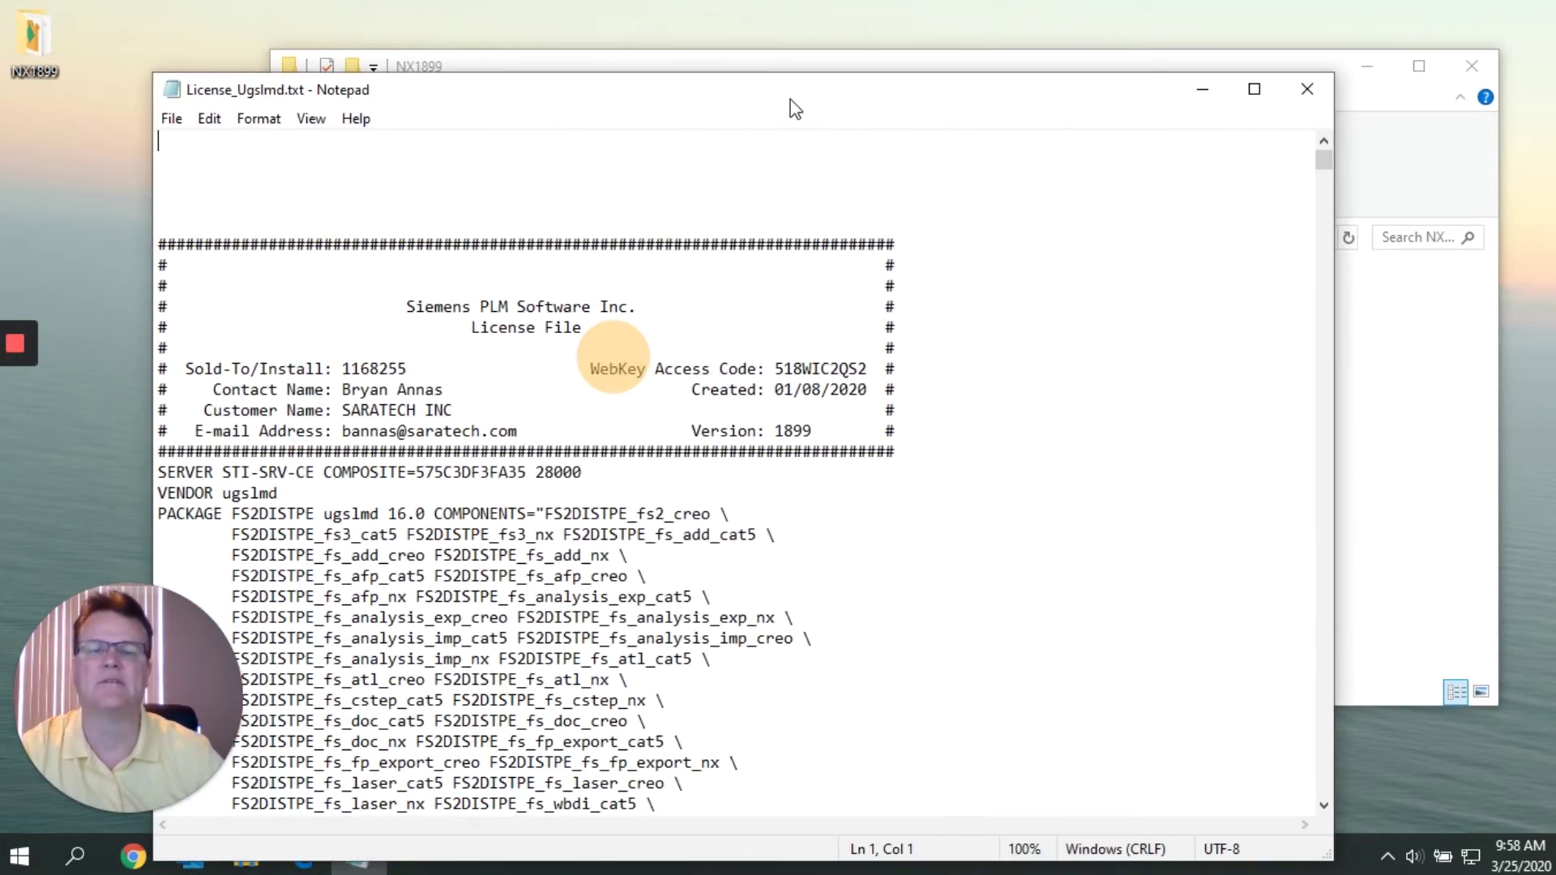
{"action": "left_click_drag", "start_coordinate": [798, 96], "coordinate": [877, 29]}
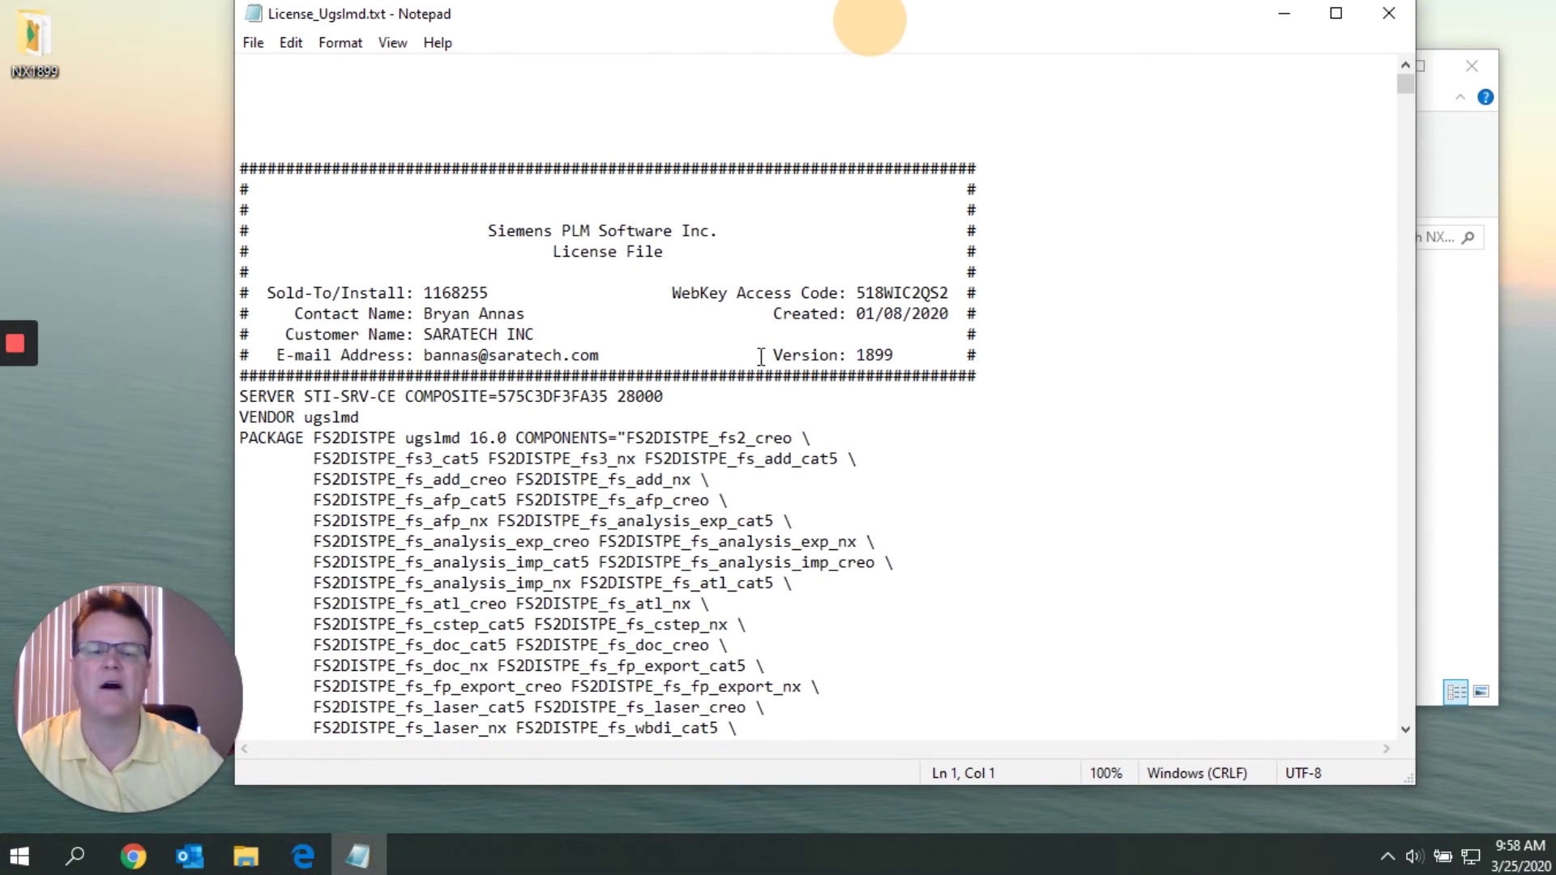
{"action": "left_click_drag", "start_coordinate": [764, 354], "coordinate": [894, 355]}
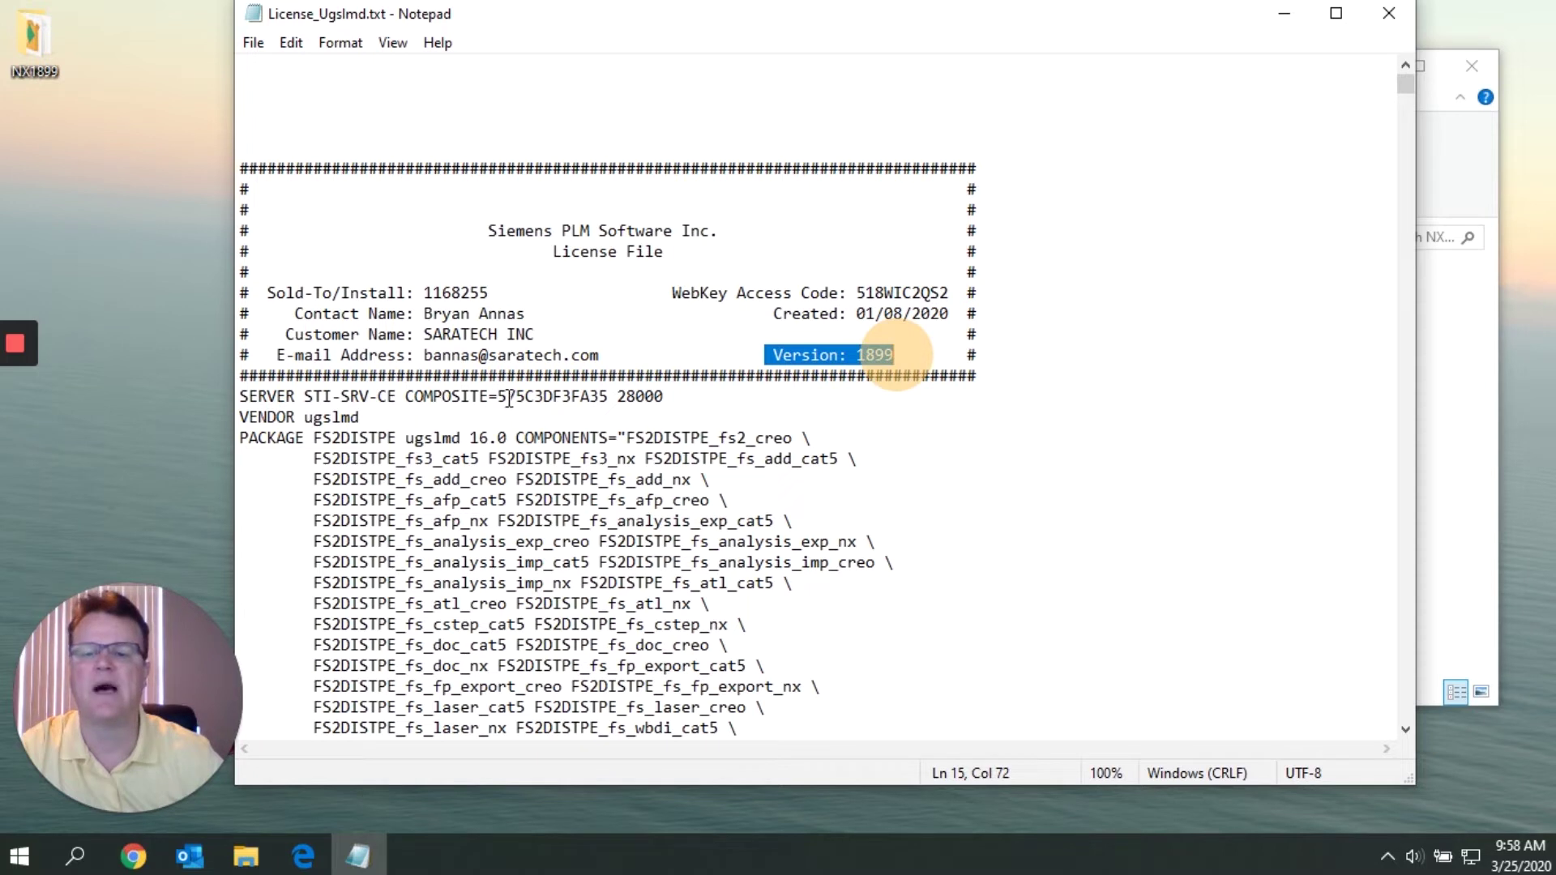
{"action": "left_click_drag", "start_coordinate": [497, 397], "coordinate": [692, 396]}
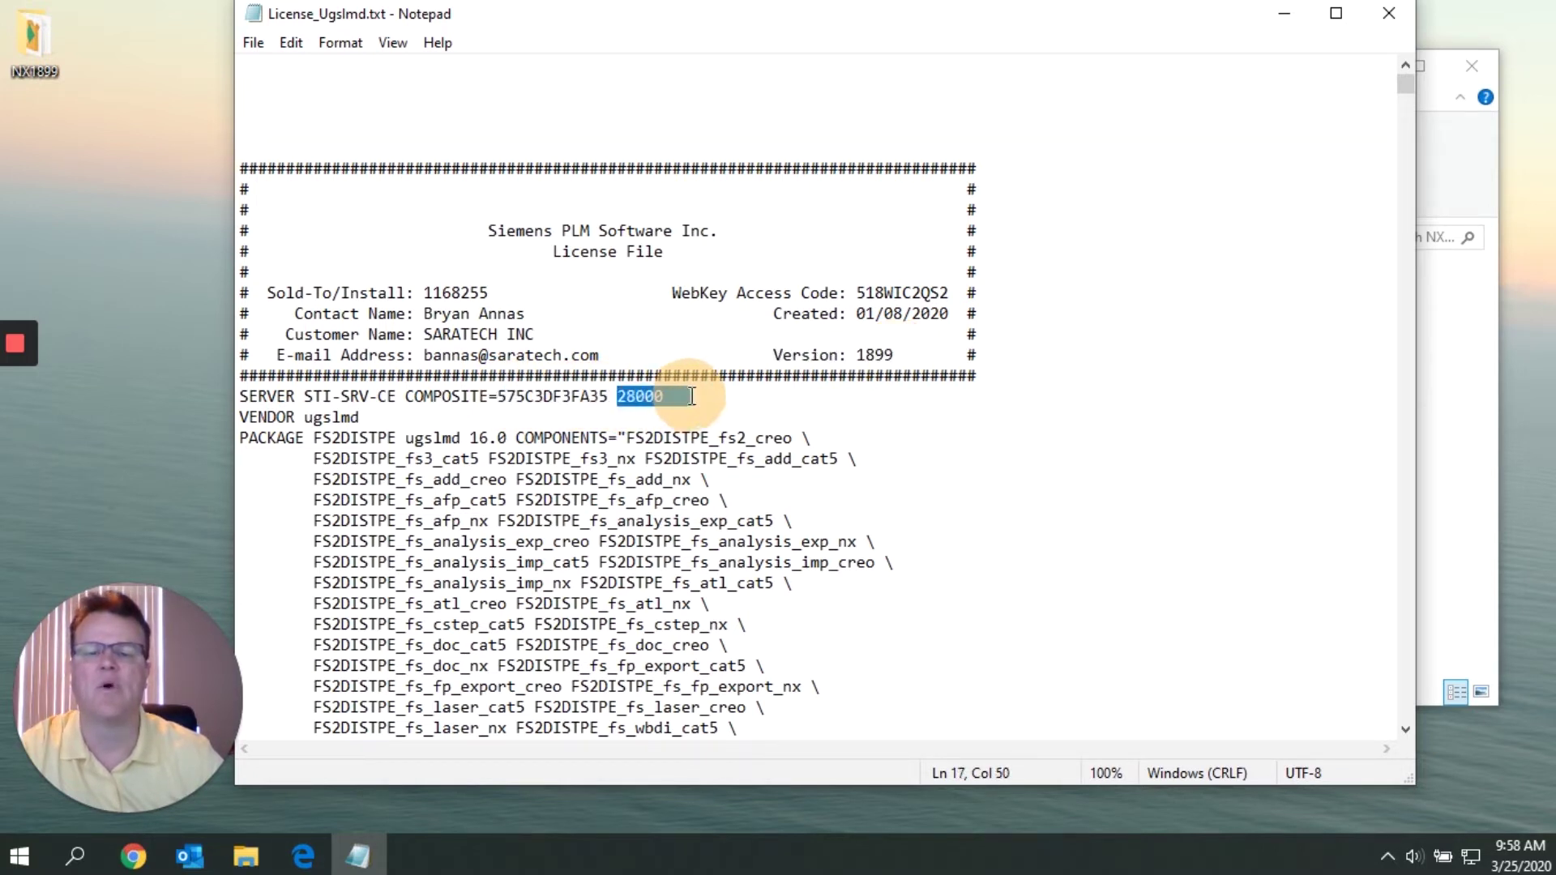
{"action": "left_click", "coordinate": [305, 396]}
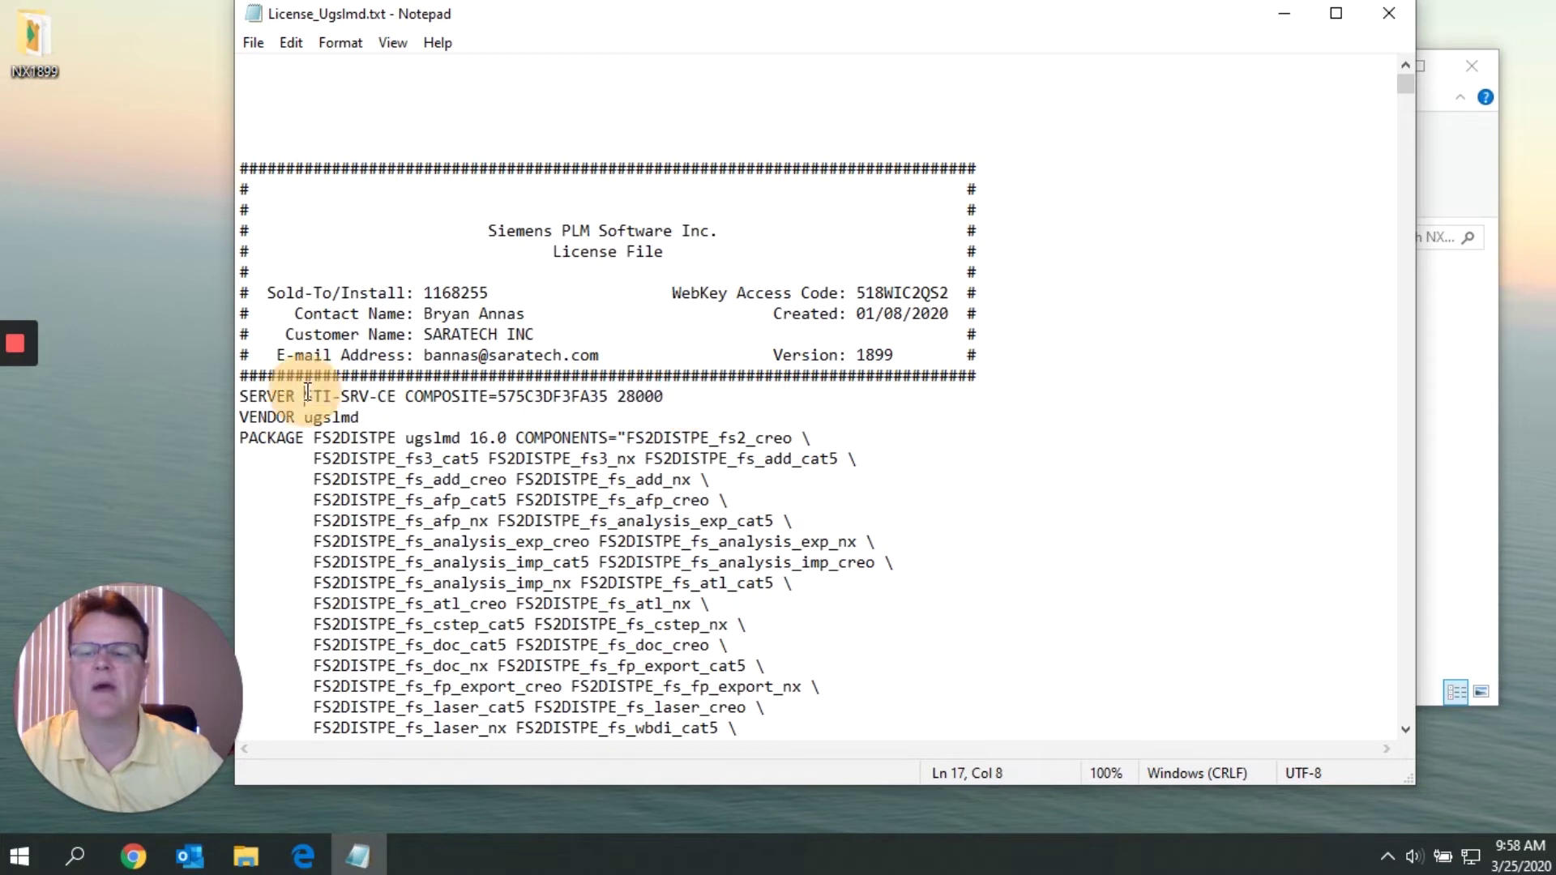
{"action": "left_click_drag", "start_coordinate": [307, 396], "coordinate": [397, 396]}
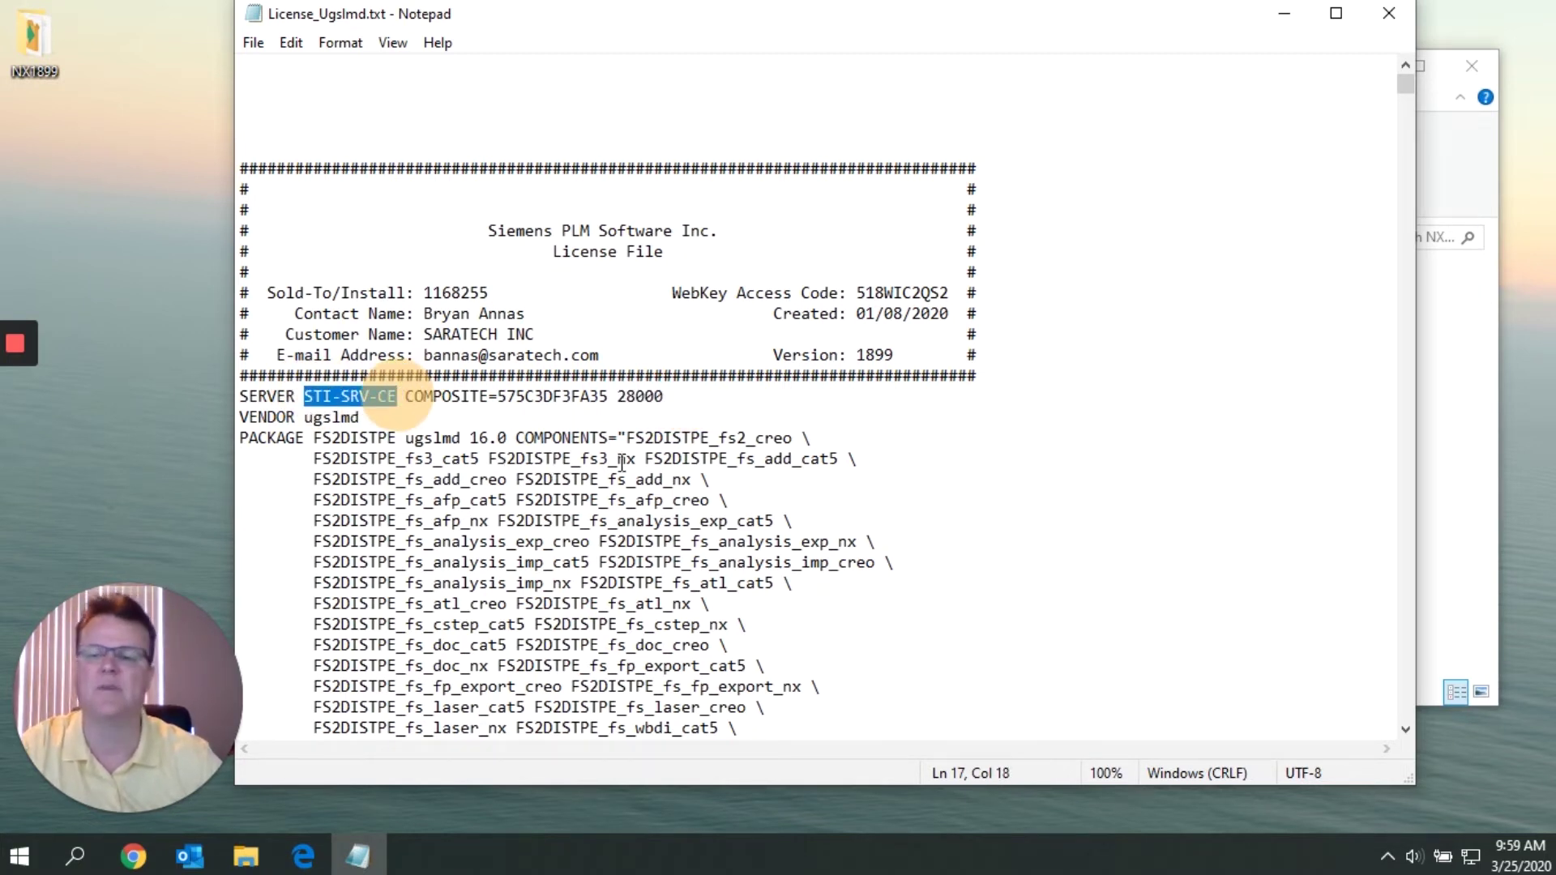
{"action": "left_click", "coordinate": [1381, 18]}
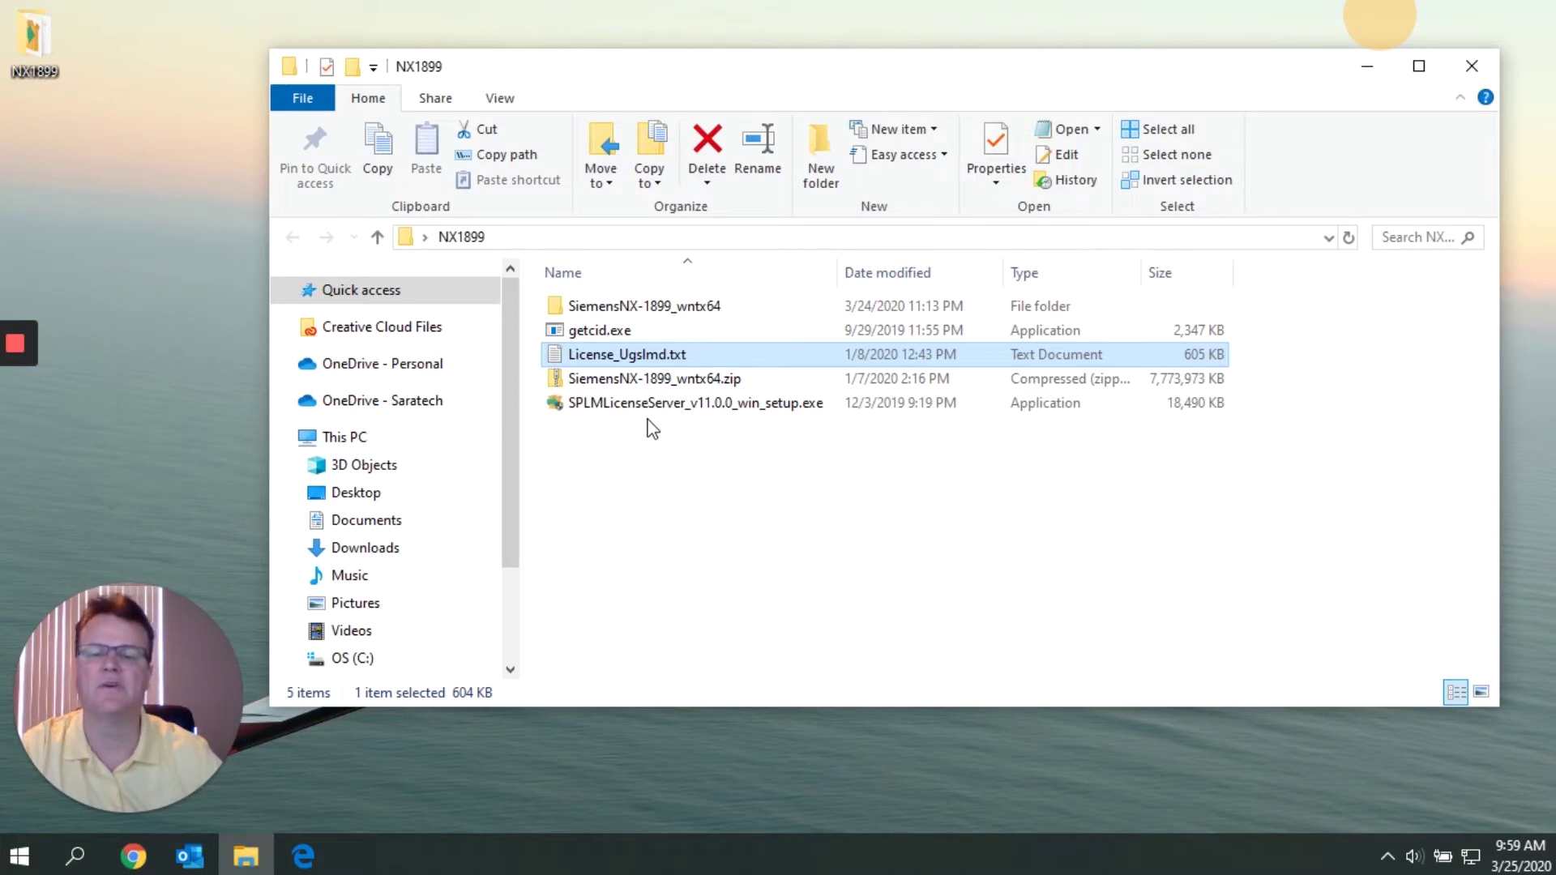
Run the SPLMLicenseServer setup as administrator and accept English as its language.
{"action": "left_click", "coordinate": [651, 403]}
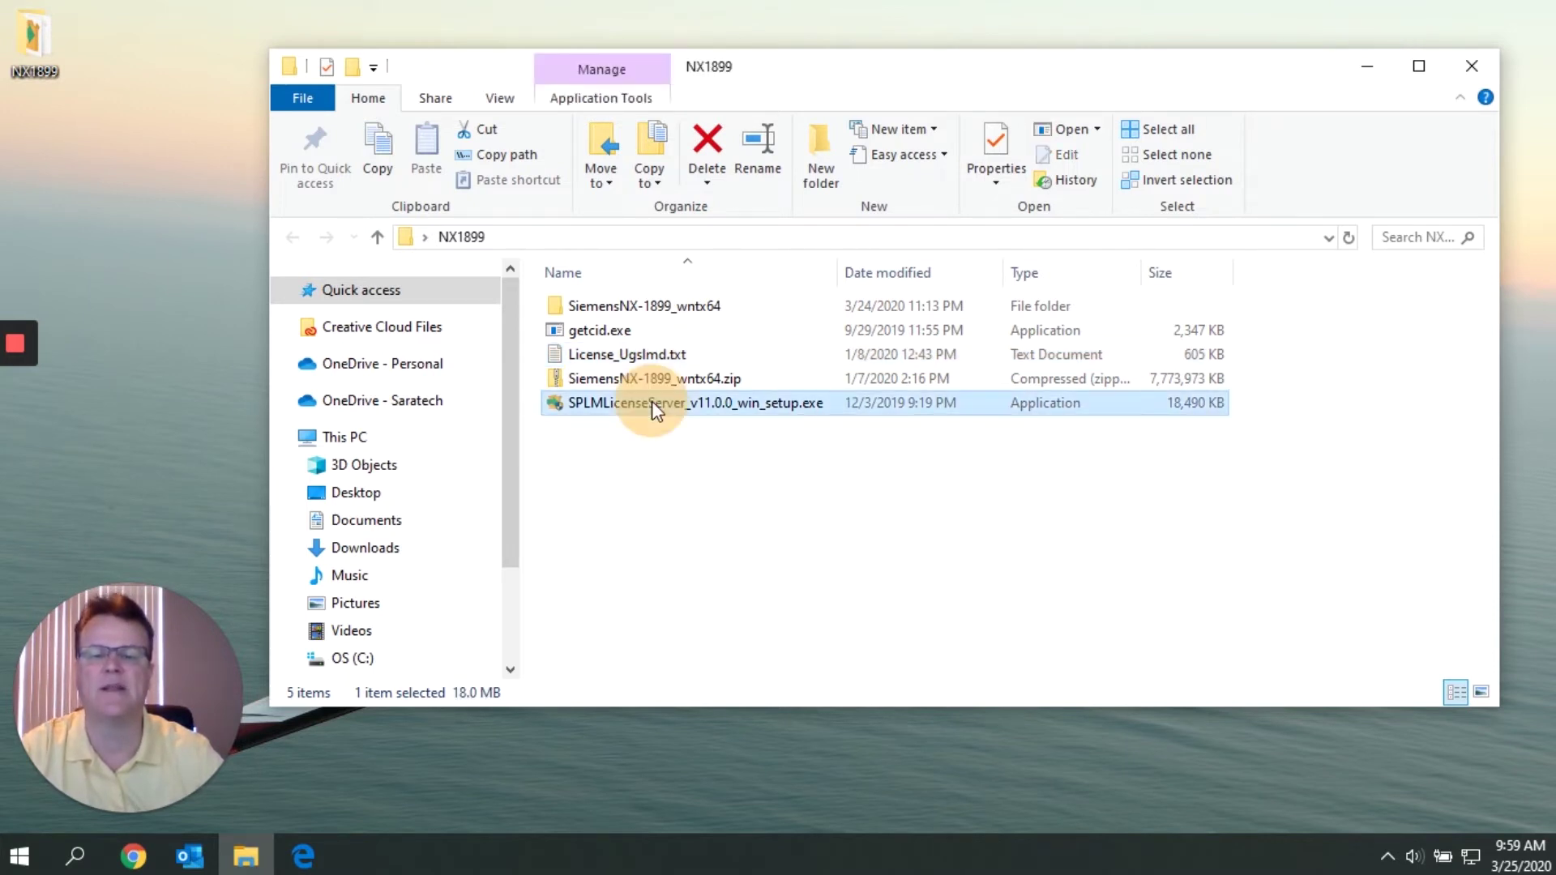
{"action": "right_click", "coordinate": [652, 401]}
{"action": "left_click", "coordinate": [772, 316]}
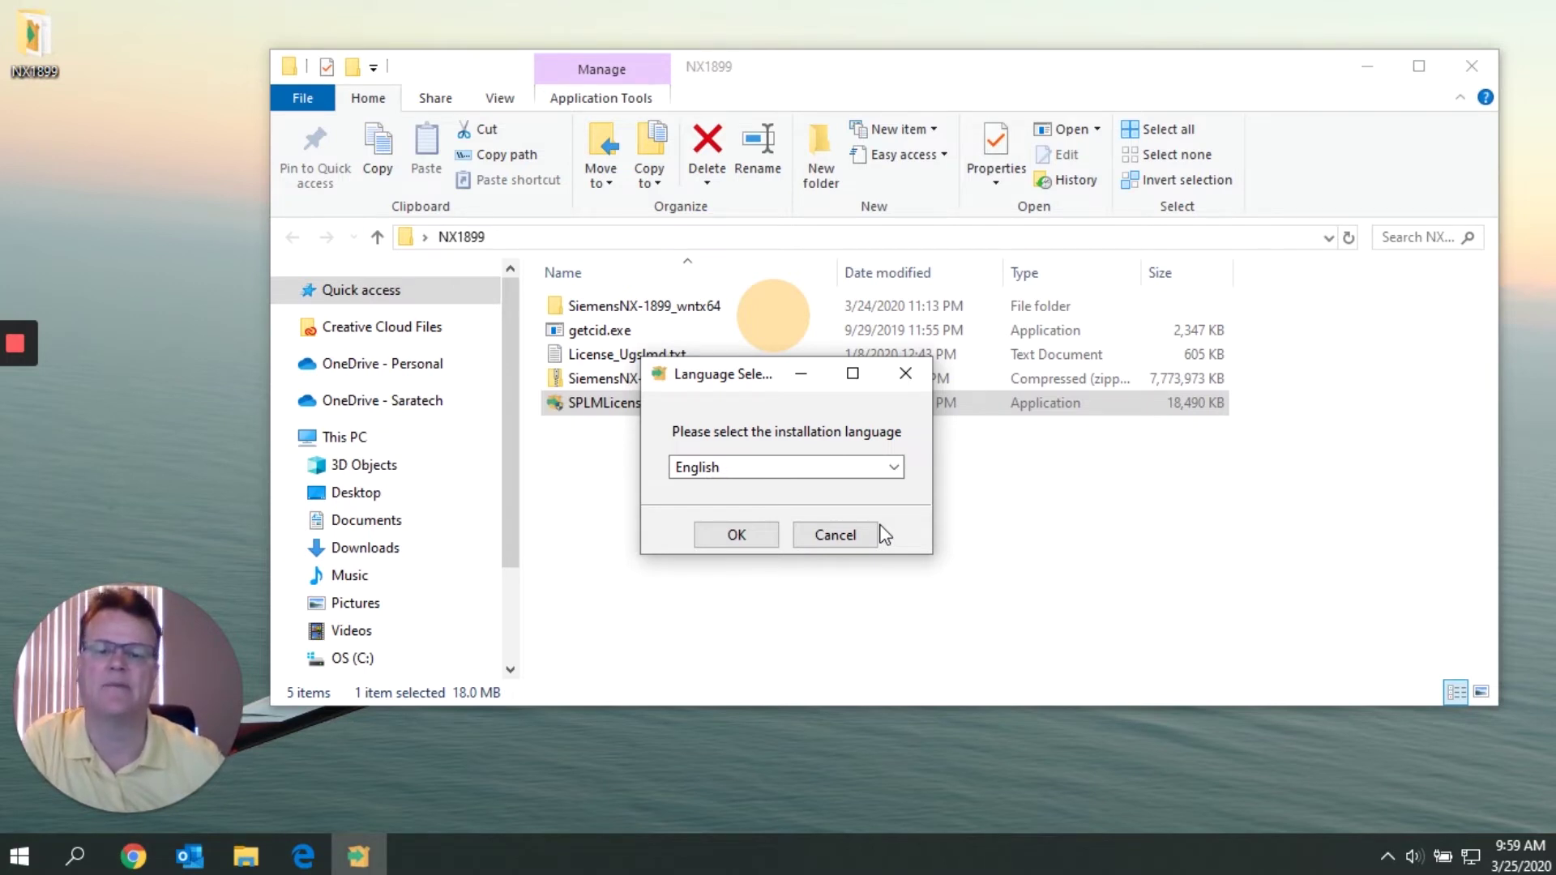
{"action": "left_click", "coordinate": [731, 536]}
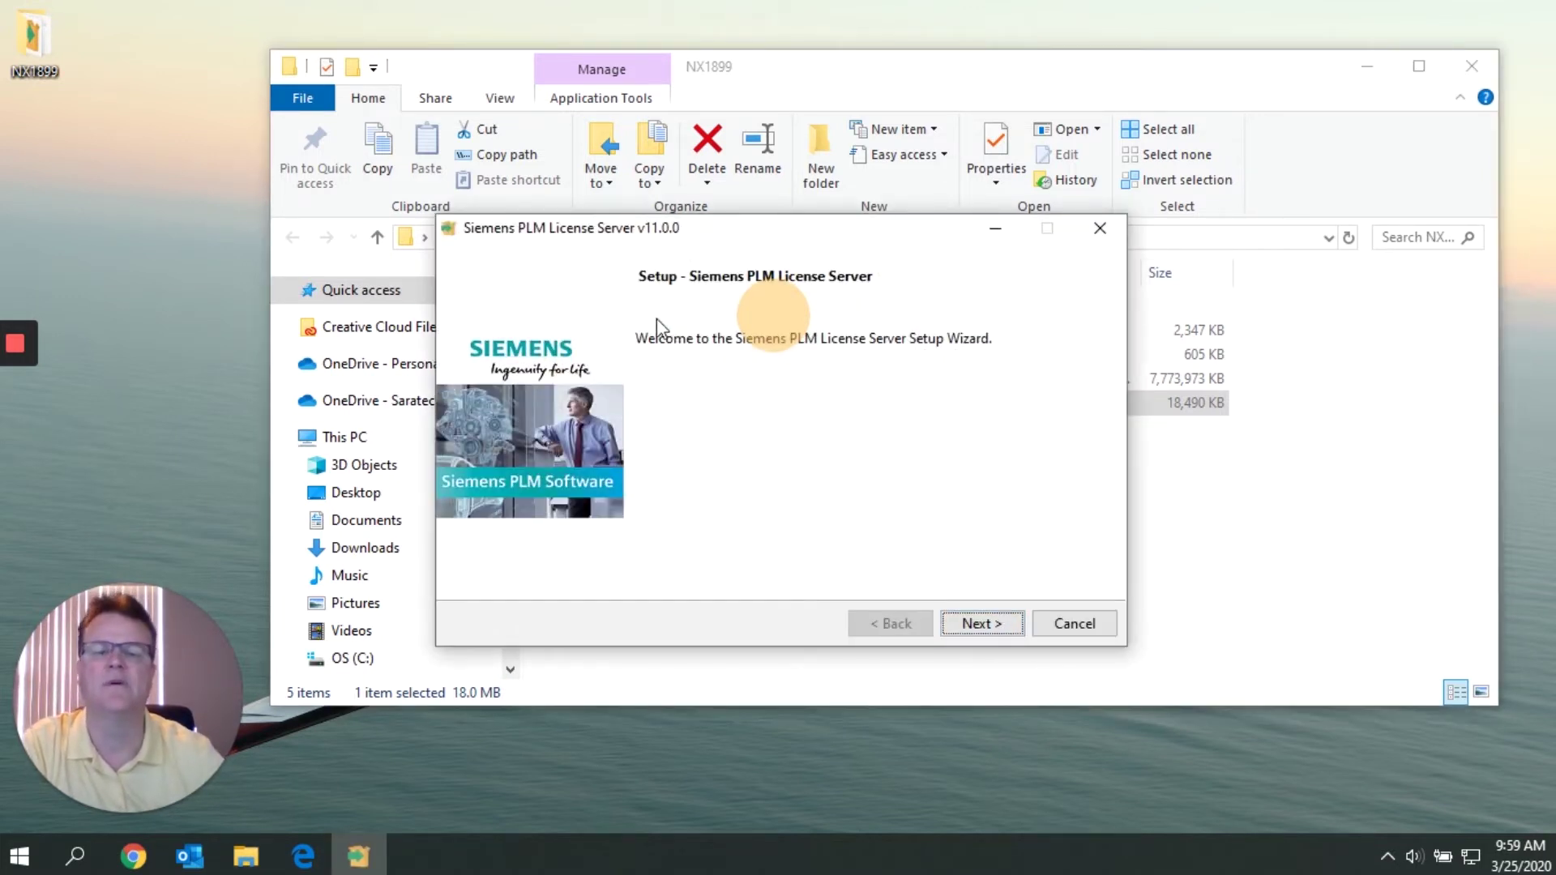
Keep the default C:\Program Files\Siemens\PLMLicenseServer folder and browse for another license file.
{"action": "left_click", "coordinate": [1010, 627]}
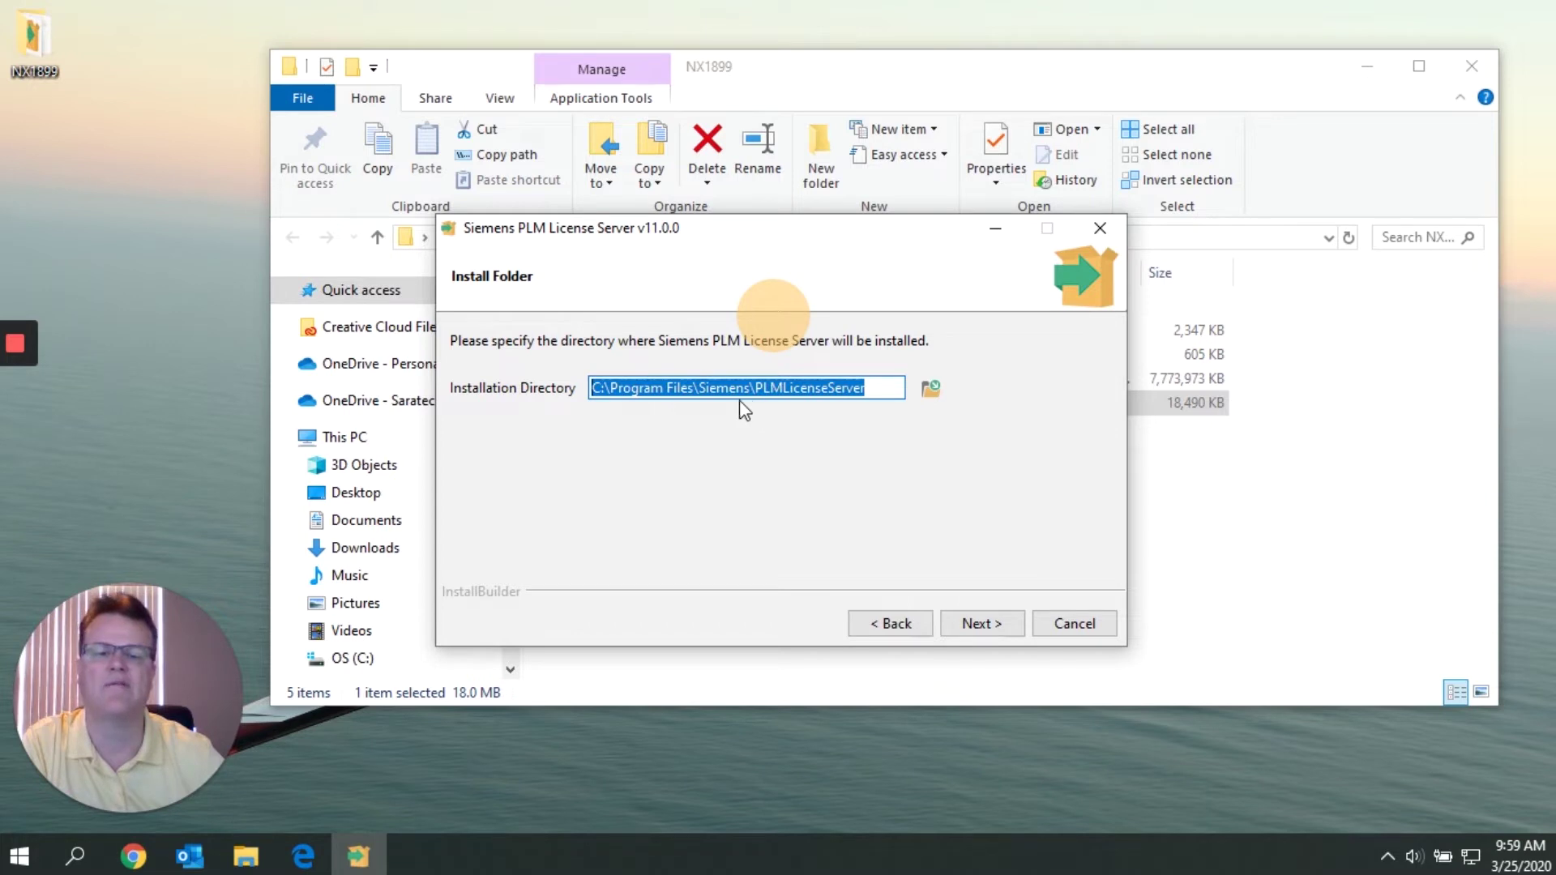
{"action": "left_click", "coordinate": [1007, 626]}
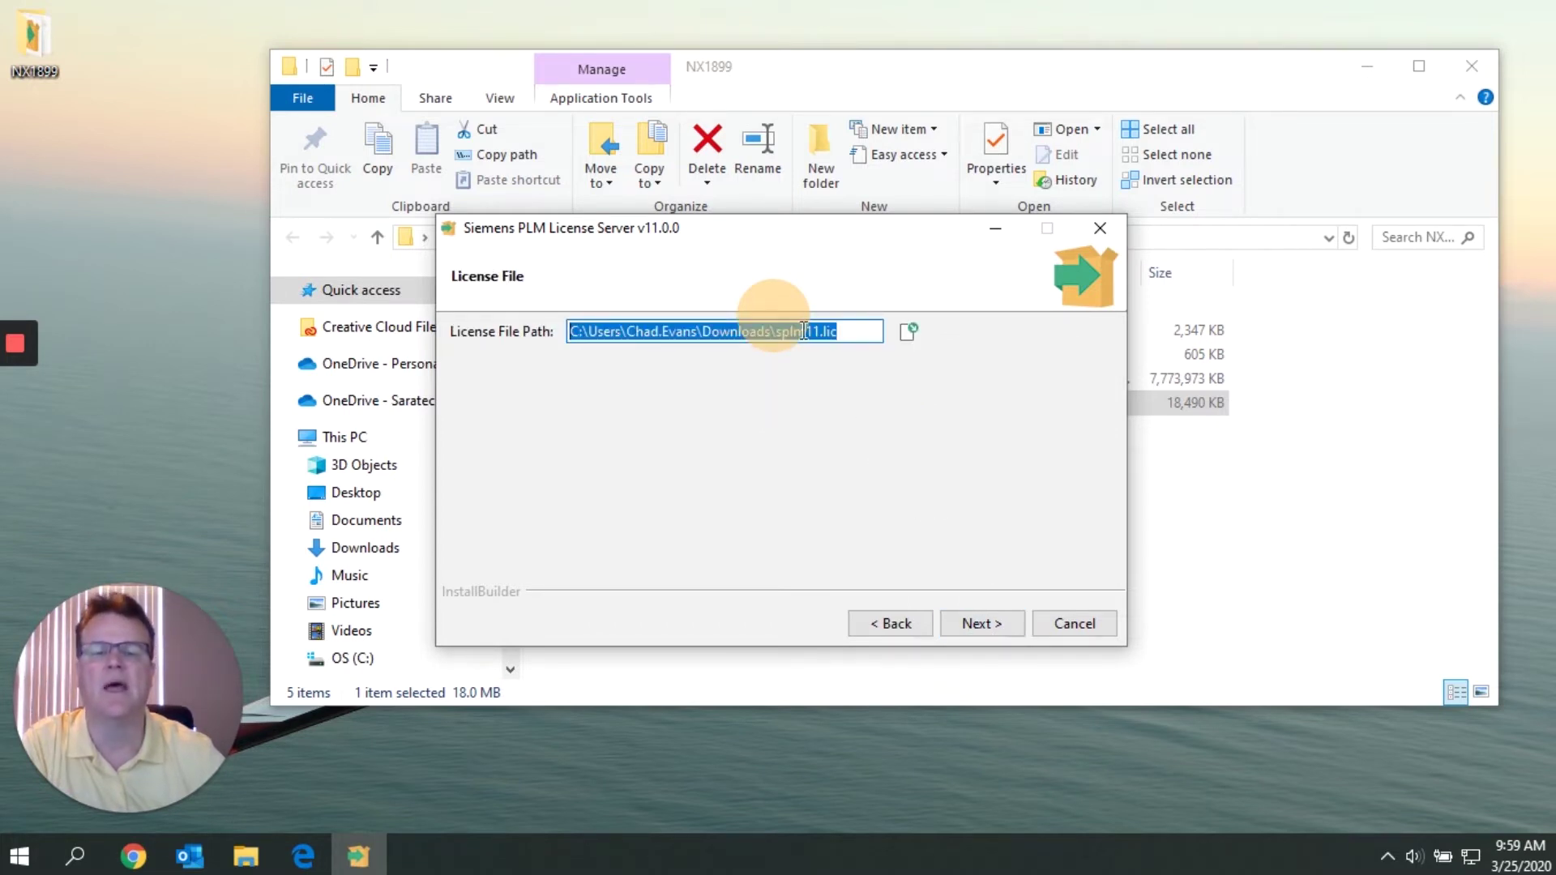
{"action": "left_click_drag", "start_coordinate": [824, 251], "coordinate": [1051, 460]}
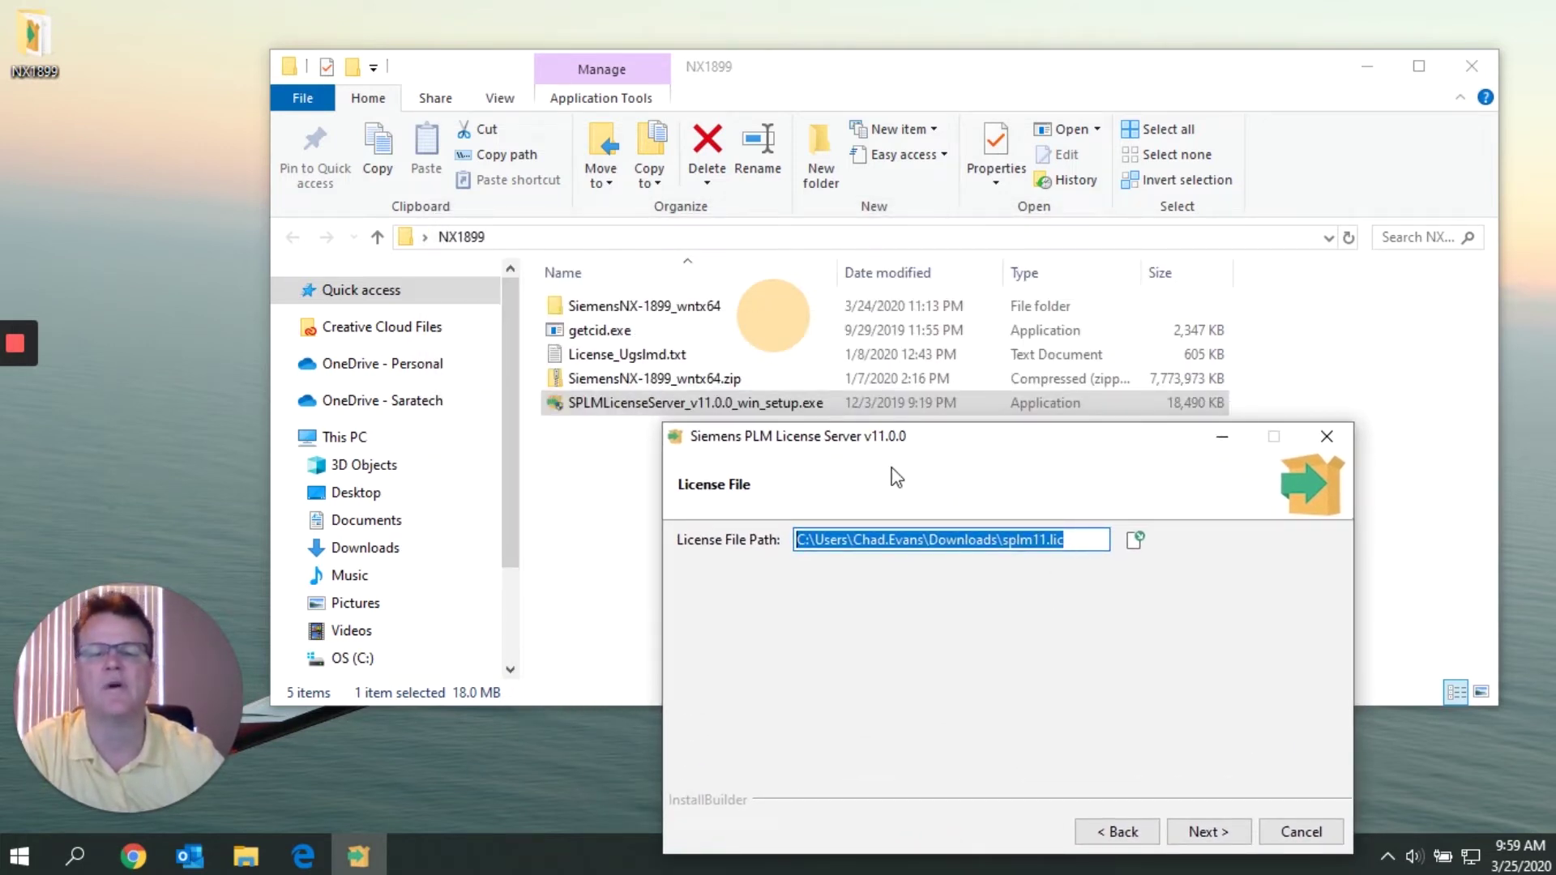
{"action": "left_click", "coordinate": [1135, 541]}
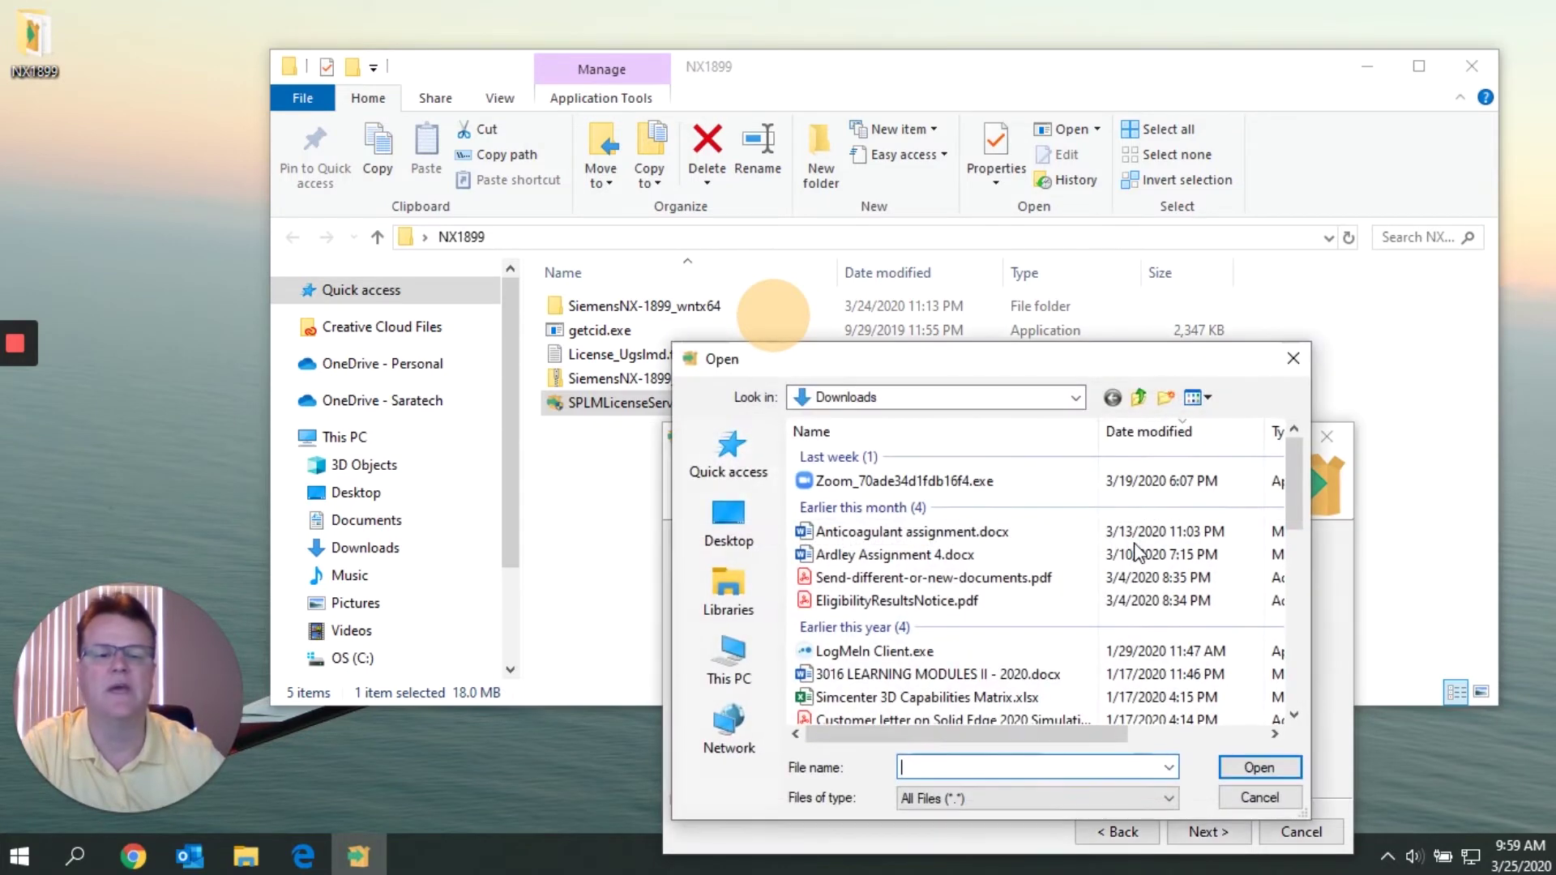
Pick License_Ugslmd.txt from Desktop\NX1899 as the license file and continue to the summary.
{"action": "left_click", "coordinate": [752, 542]}
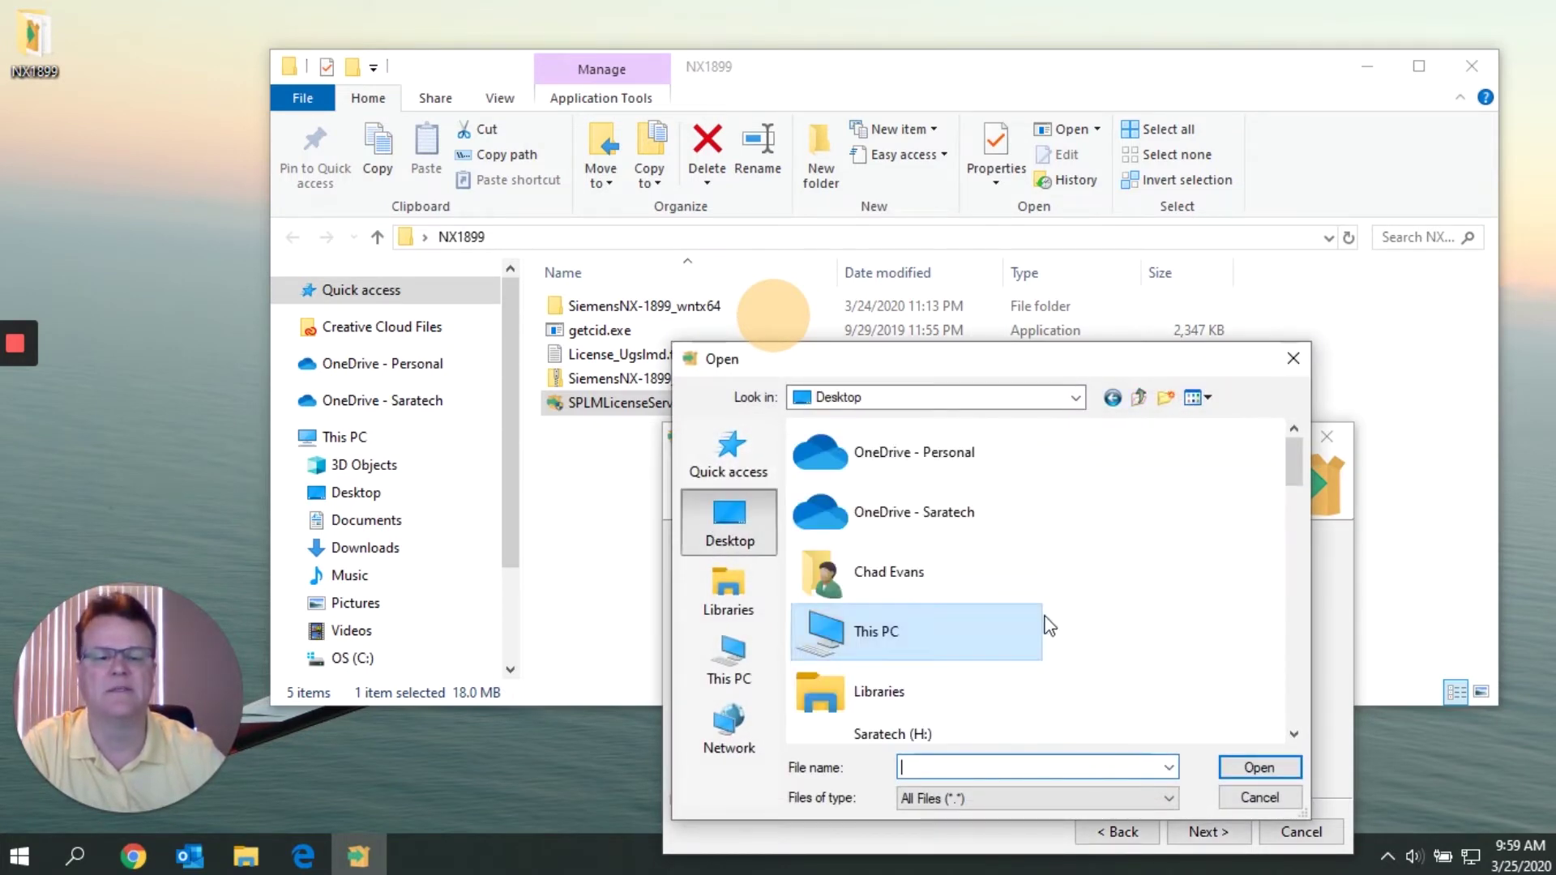
{"action": "left_click_drag", "start_coordinate": [1294, 463], "coordinate": [1298, 535]}
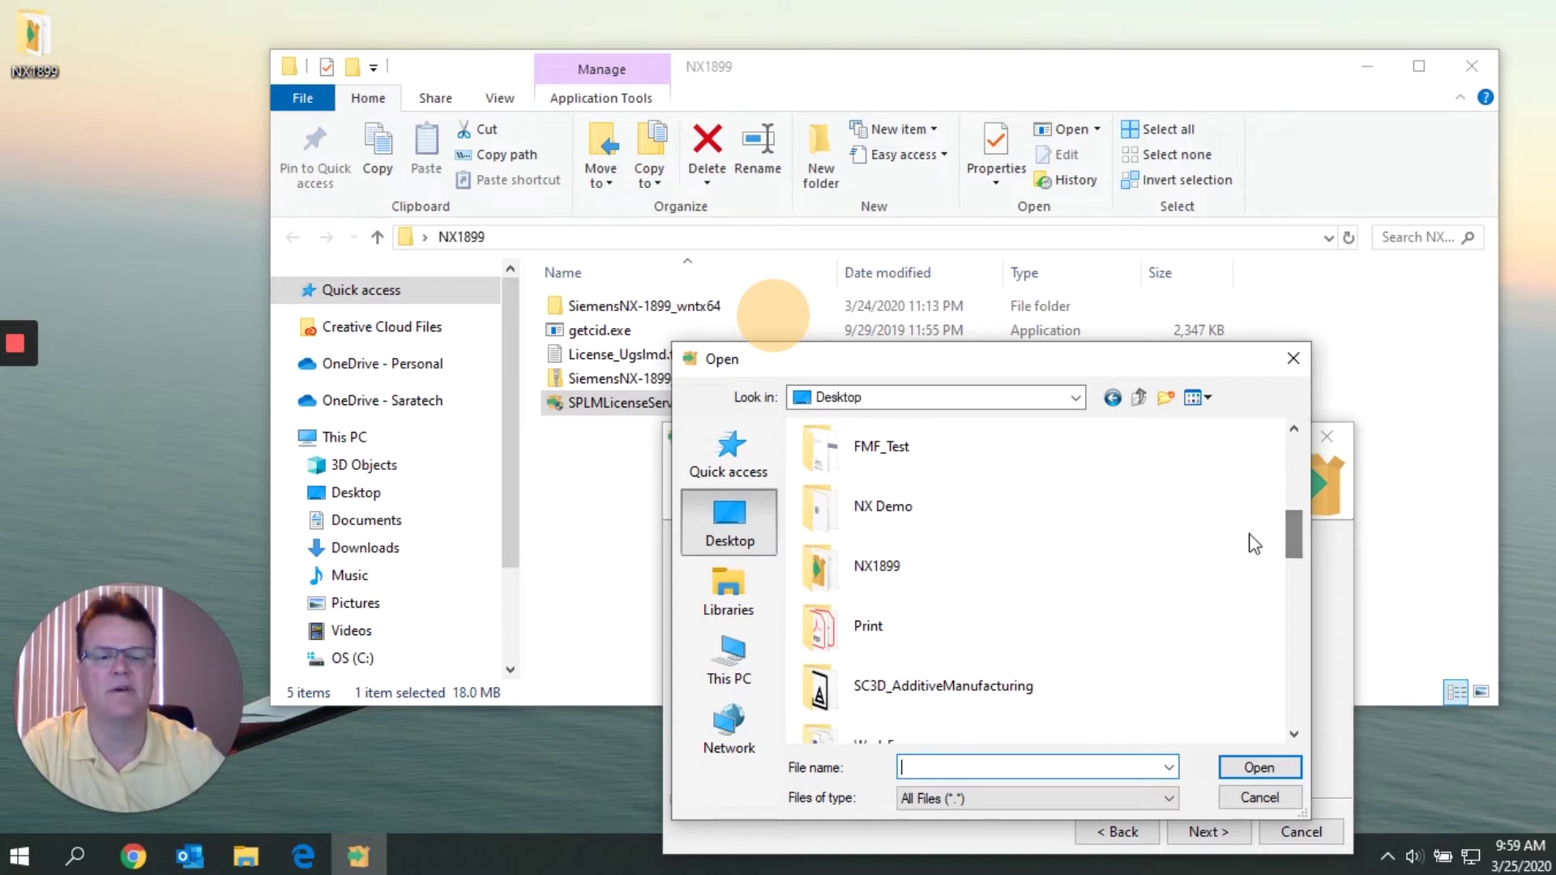
{"action": "double_click", "coordinate": [862, 566]}
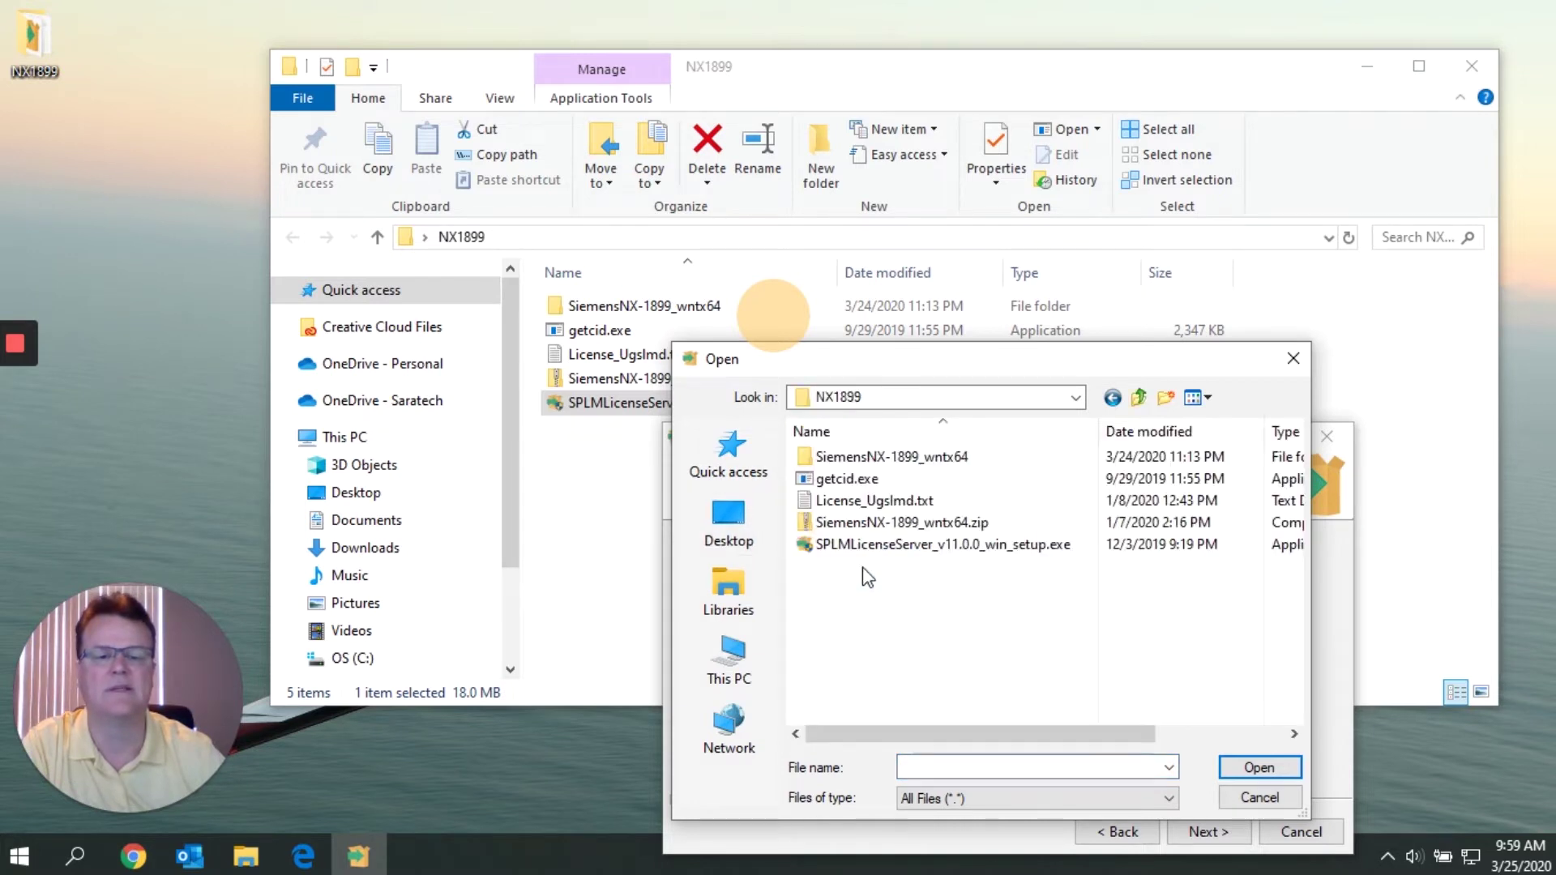
{"action": "left_click", "coordinate": [875, 500]}
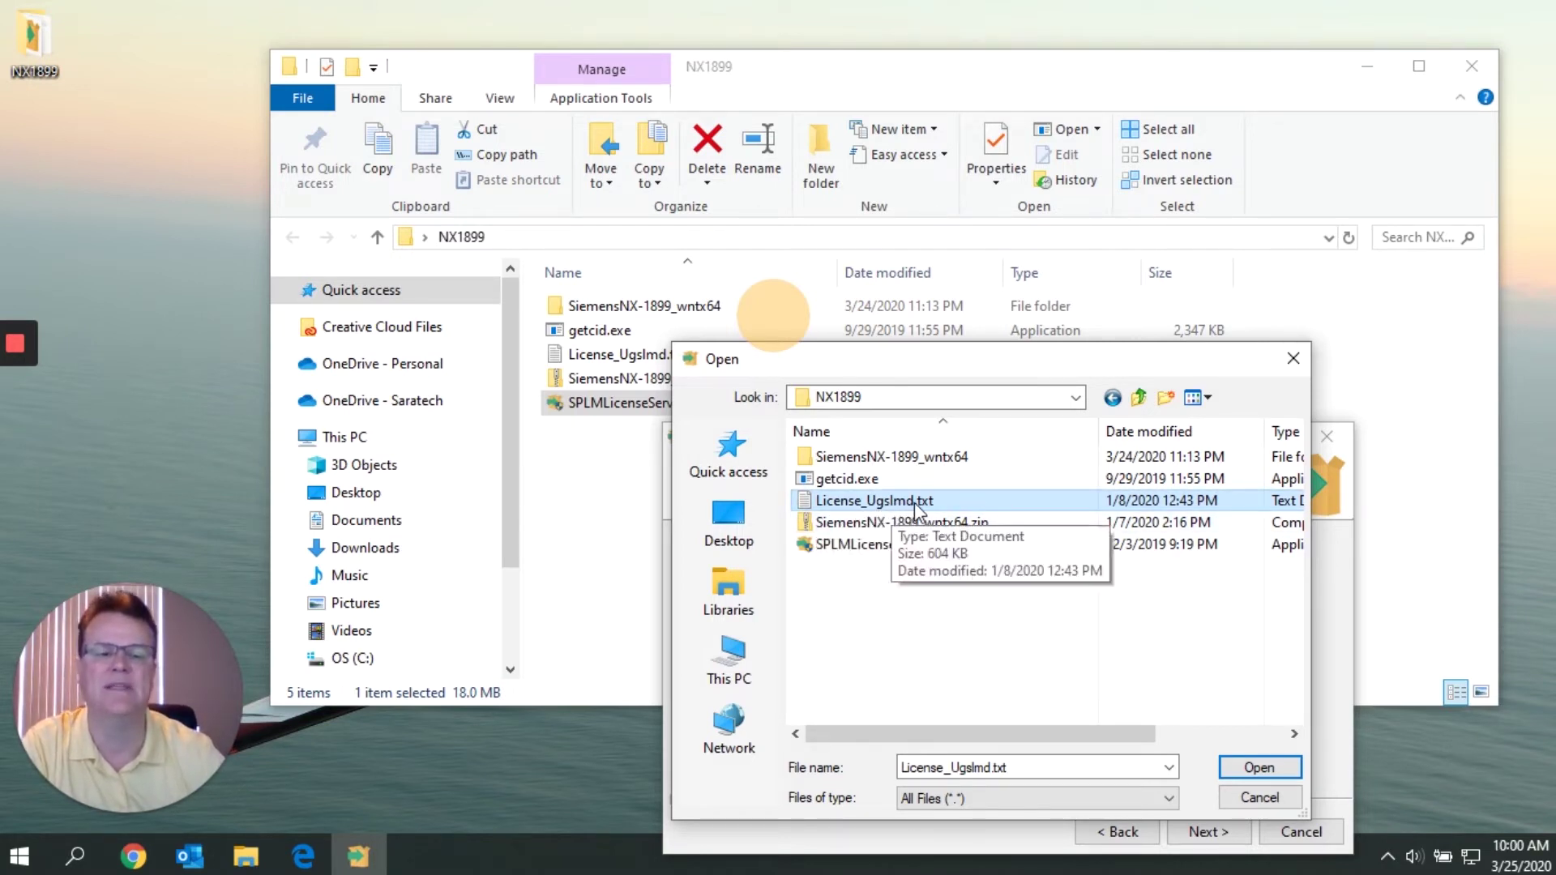
{"action": "left_click", "coordinate": [1279, 770]}
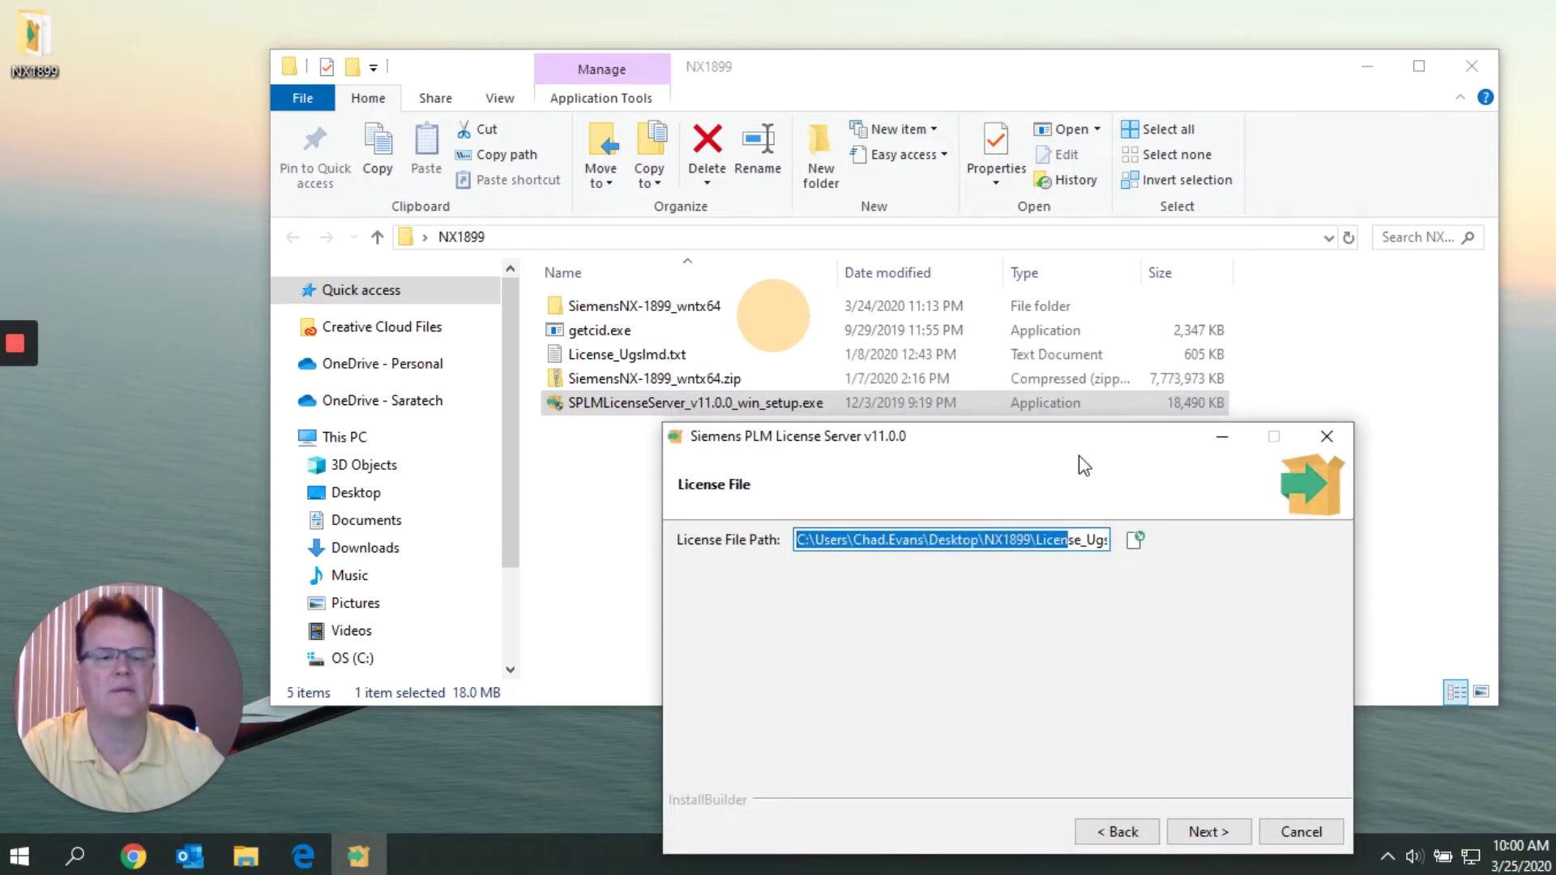
{"action": "left_click_drag", "start_coordinate": [1017, 436], "coordinate": [966, 330]}
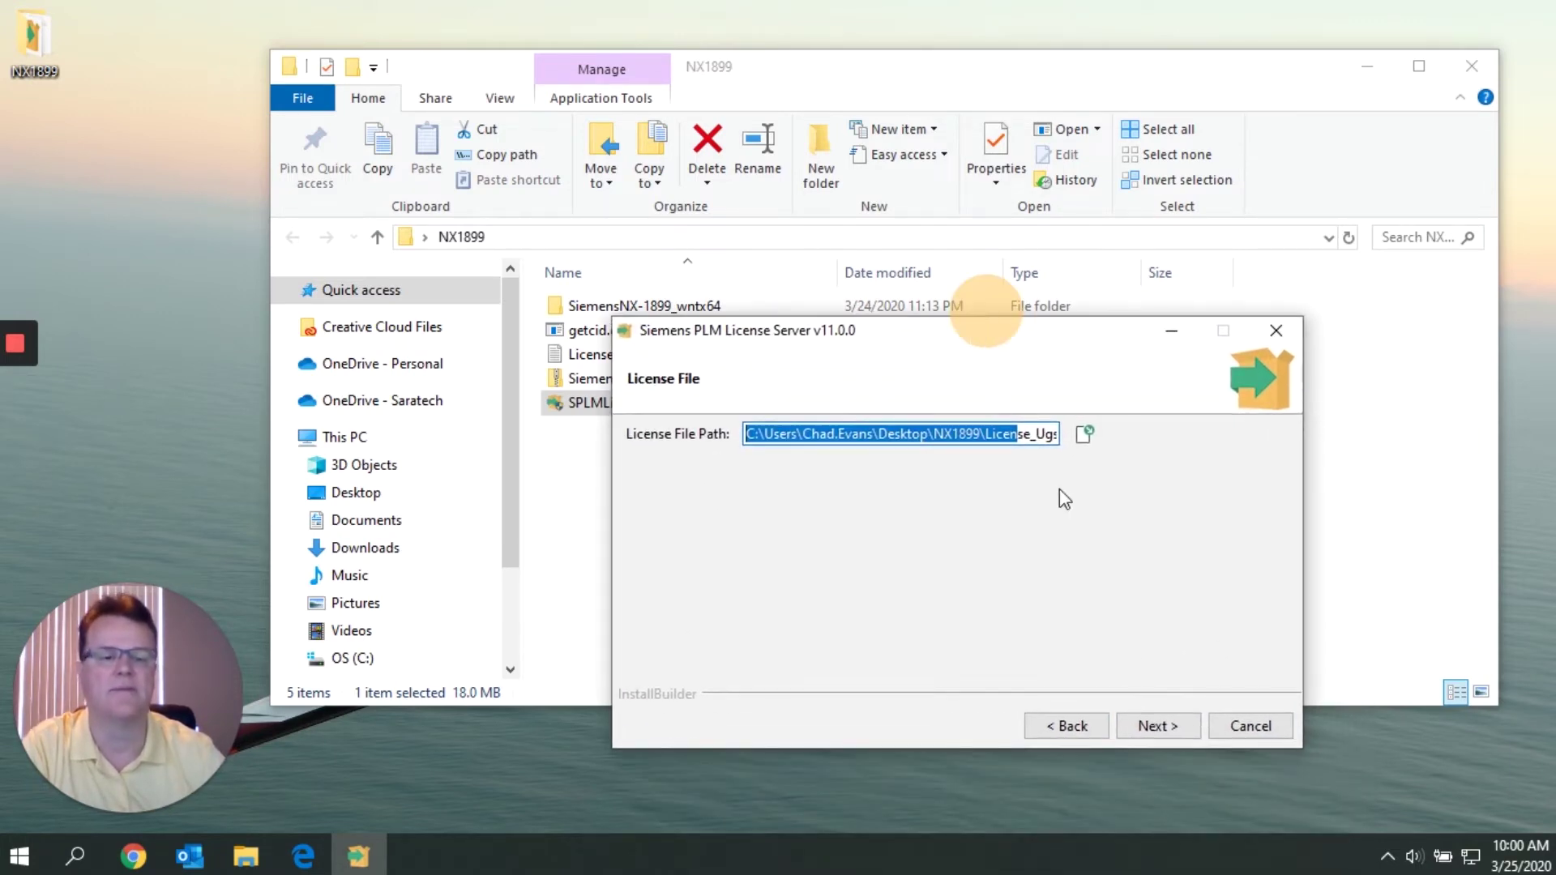
{"action": "left_click", "coordinate": [1150, 726]}
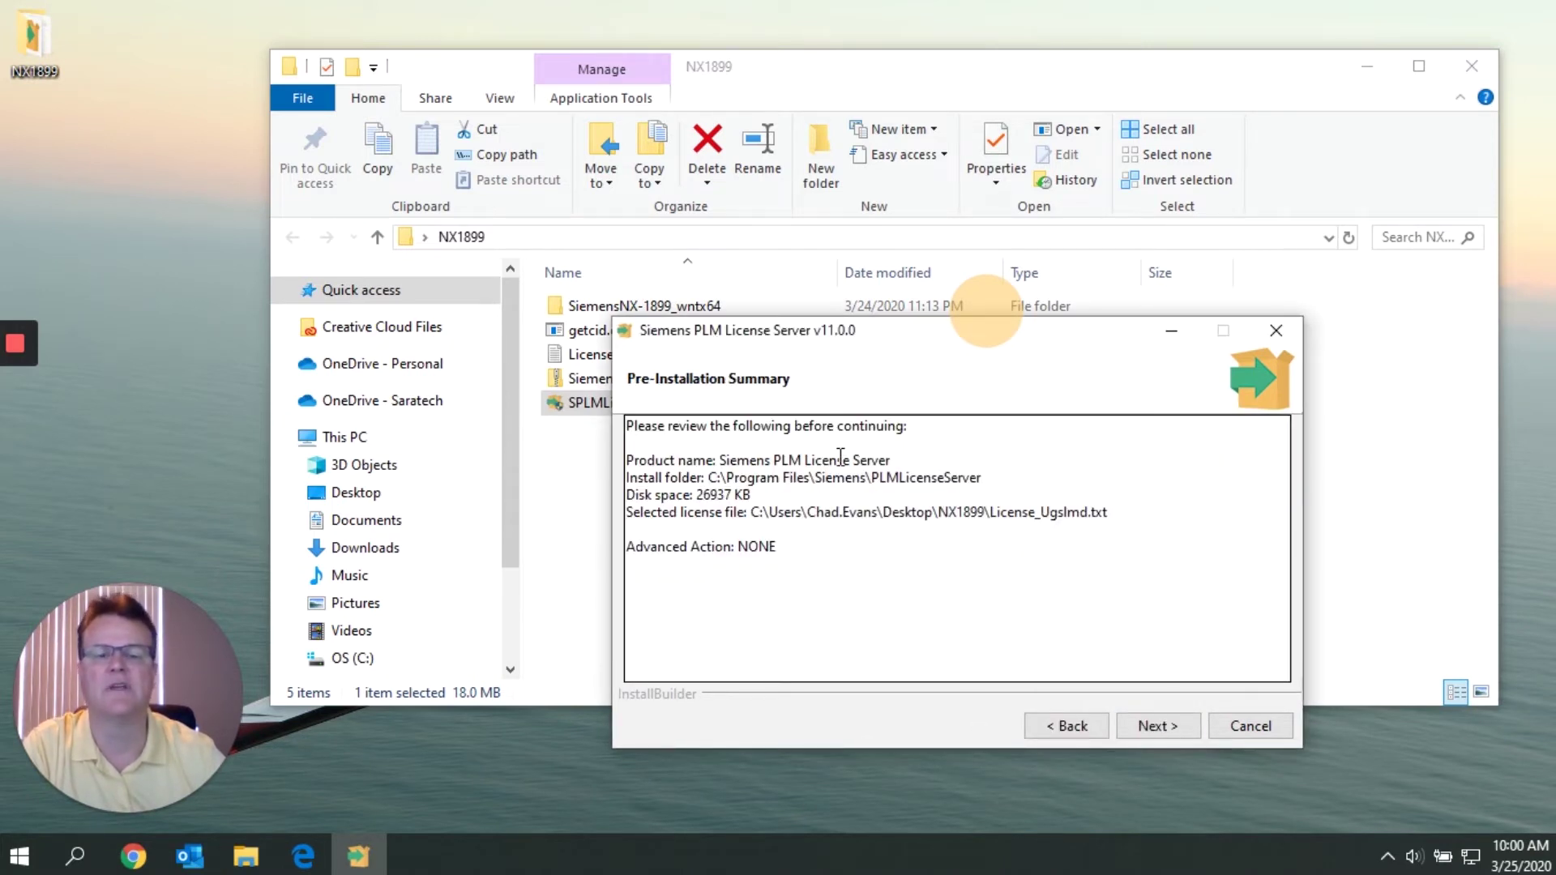
Install the license server, acknowledge Install Complete, and finish the wizard.
{"action": "left_click", "coordinate": [1183, 728]}
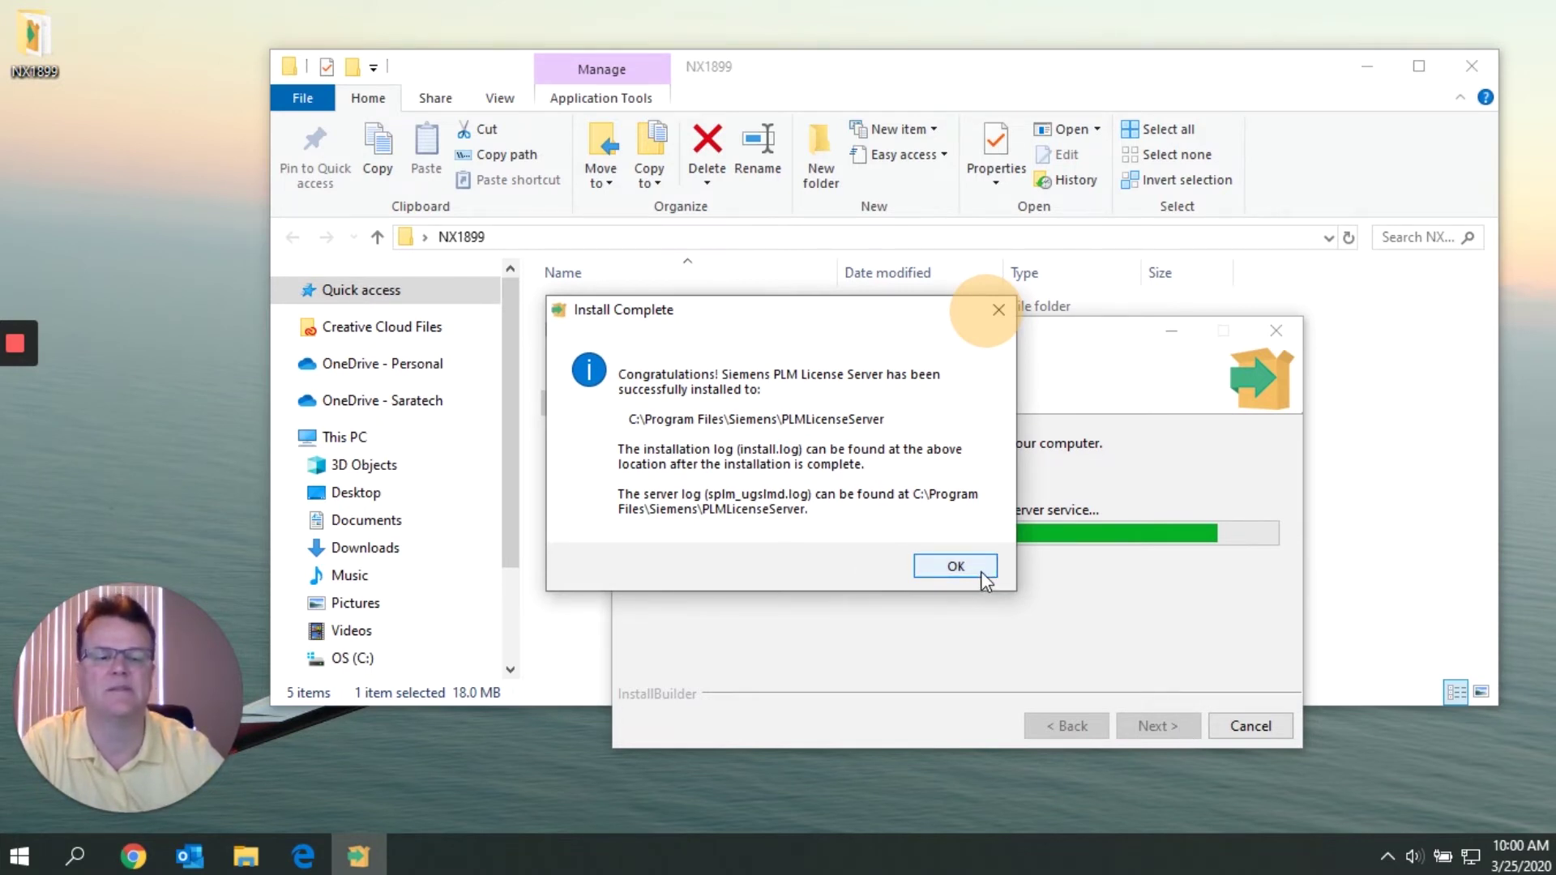
{"action": "left_click", "coordinate": [955, 565]}
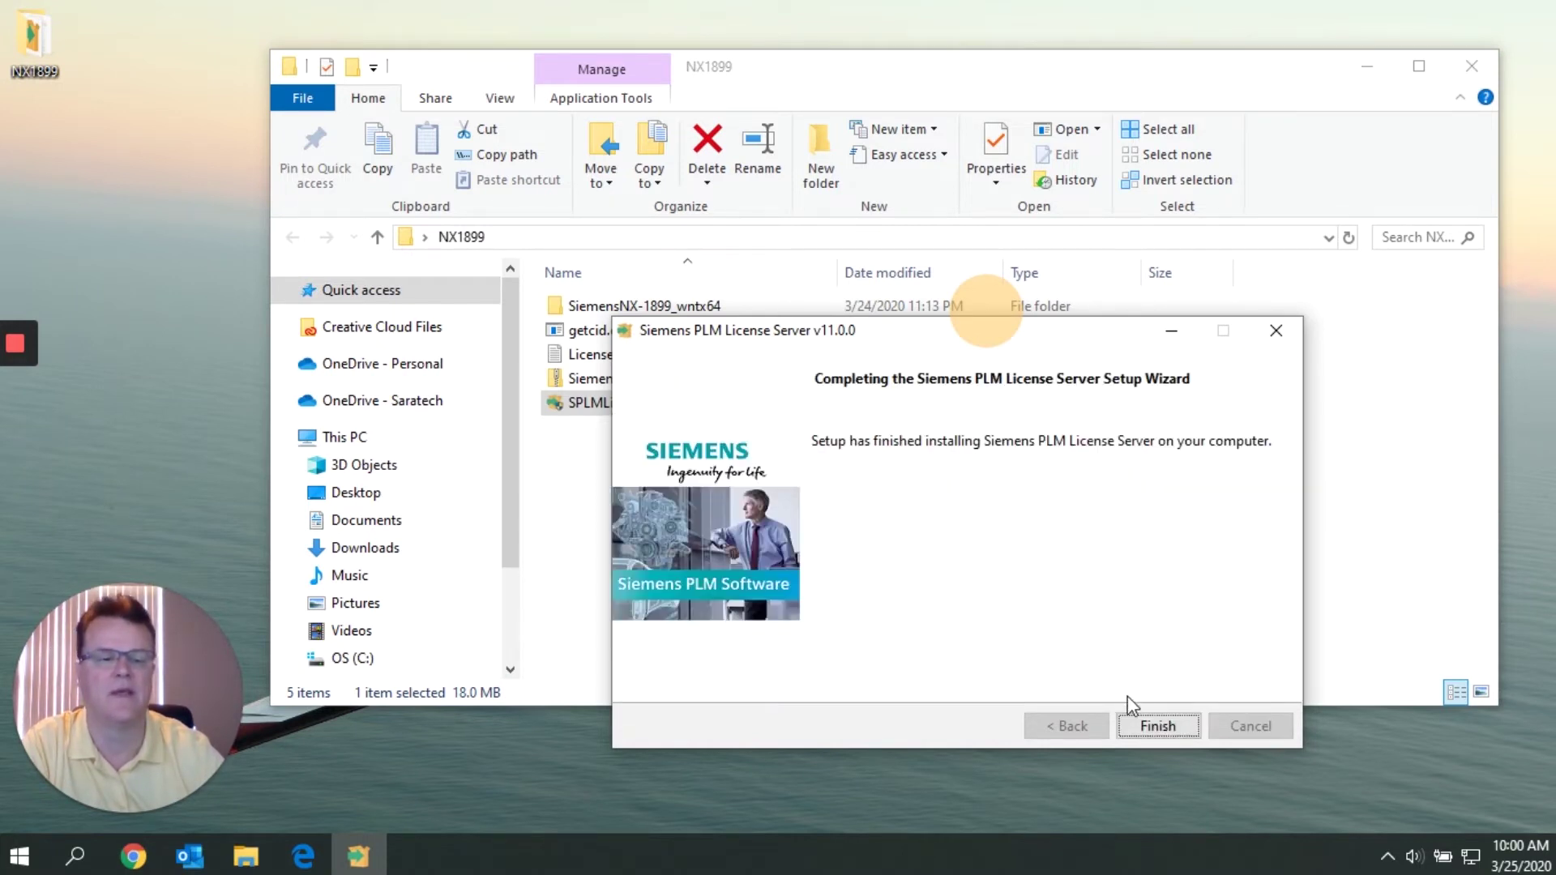
{"action": "left_click", "coordinate": [1123, 725]}
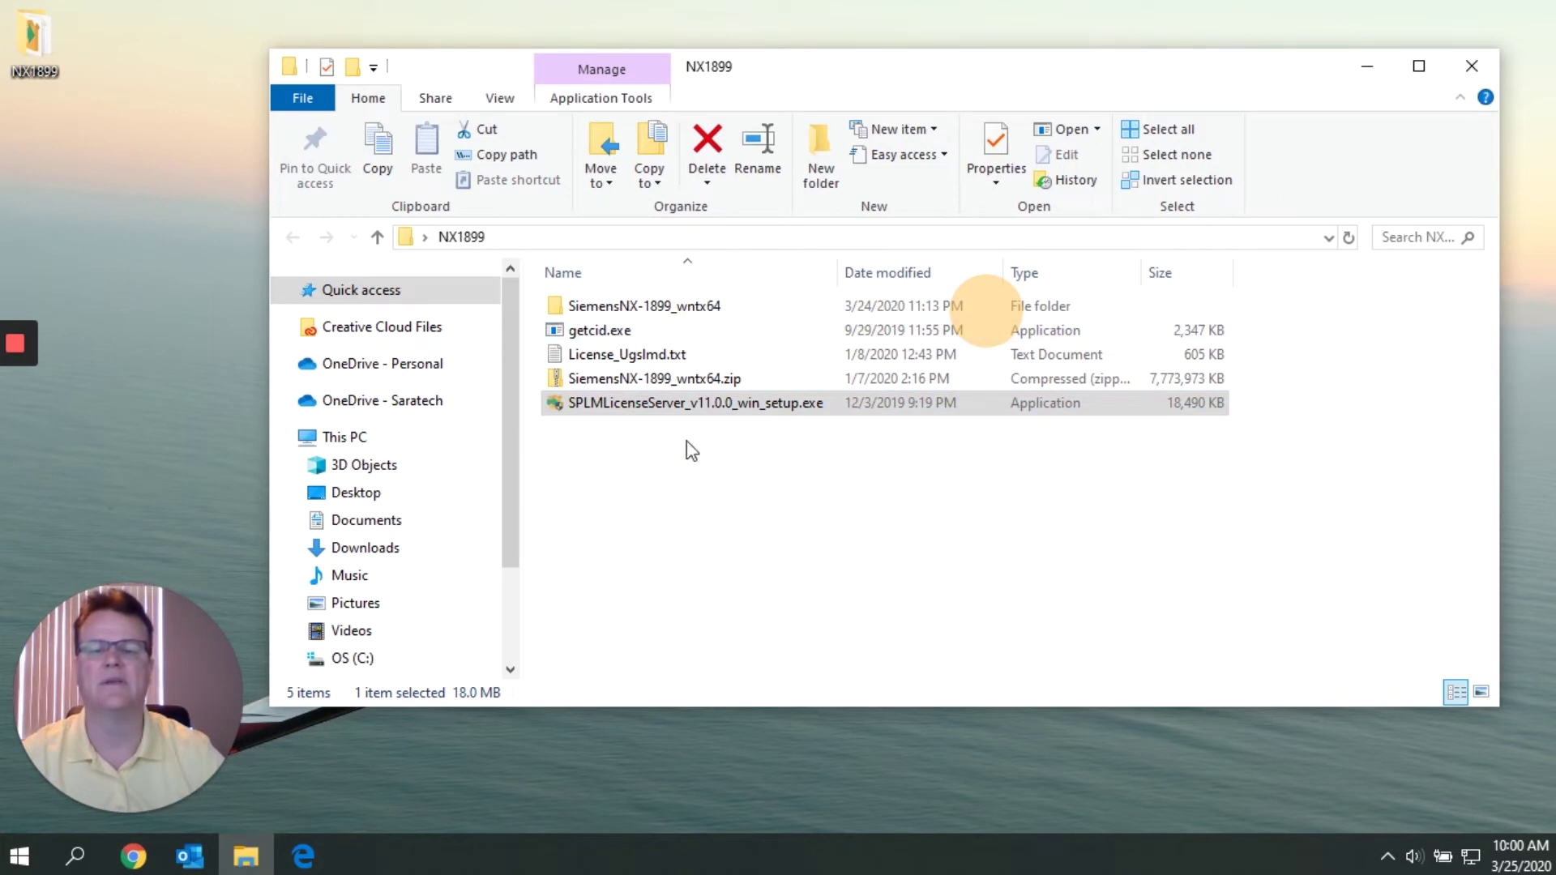
Open the SiemensNX-1899_wntx64 folder and run Launch.exe as administrator.
{"action": "double_click", "coordinate": [662, 308]}
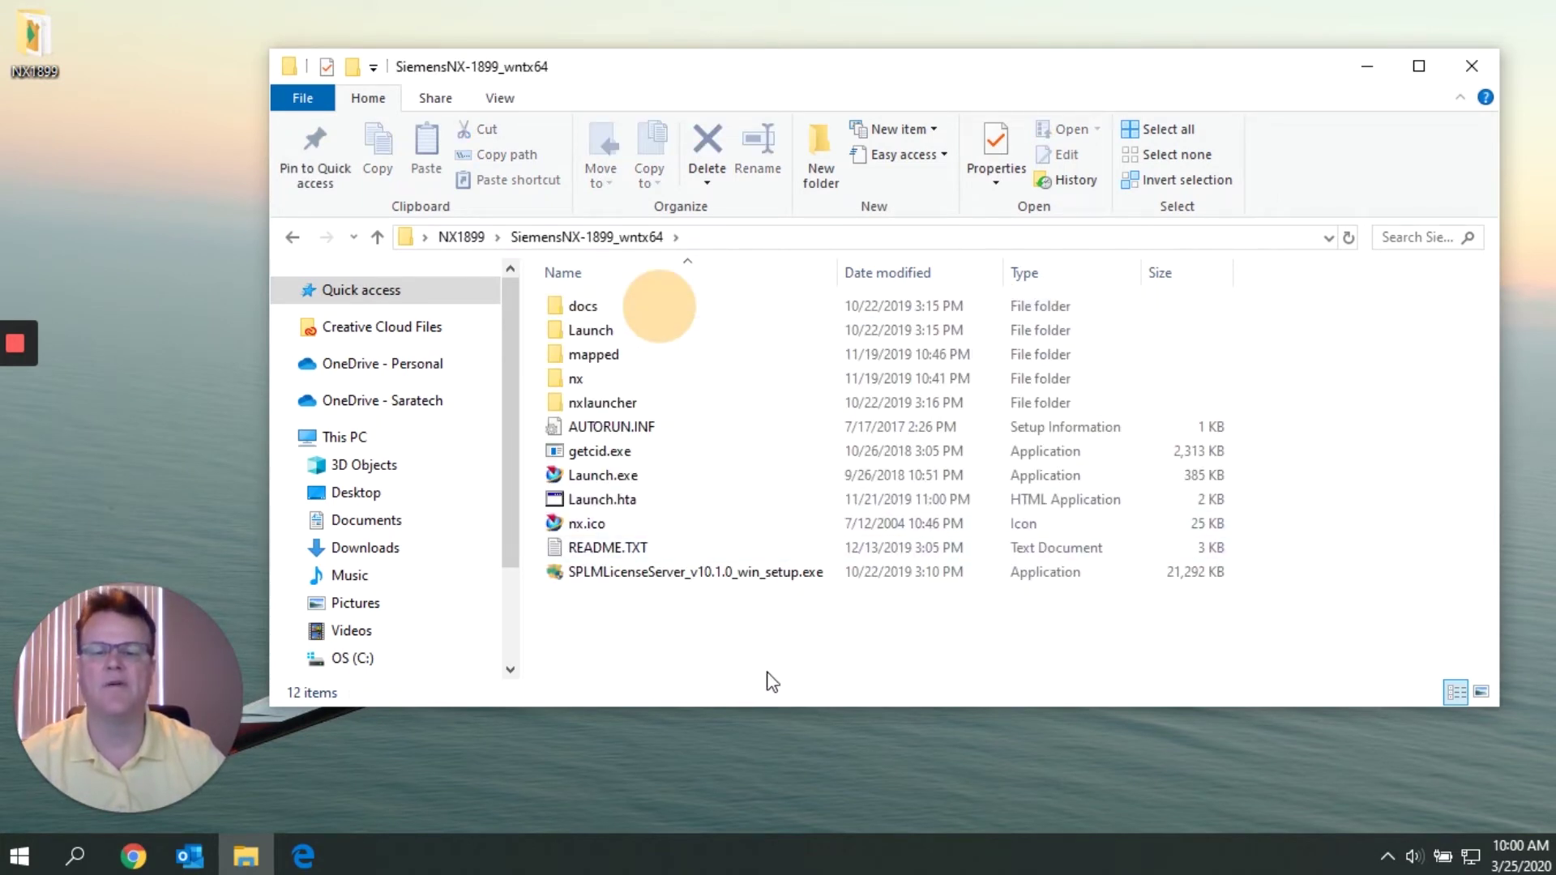
{"action": "left_click", "coordinate": [600, 479]}
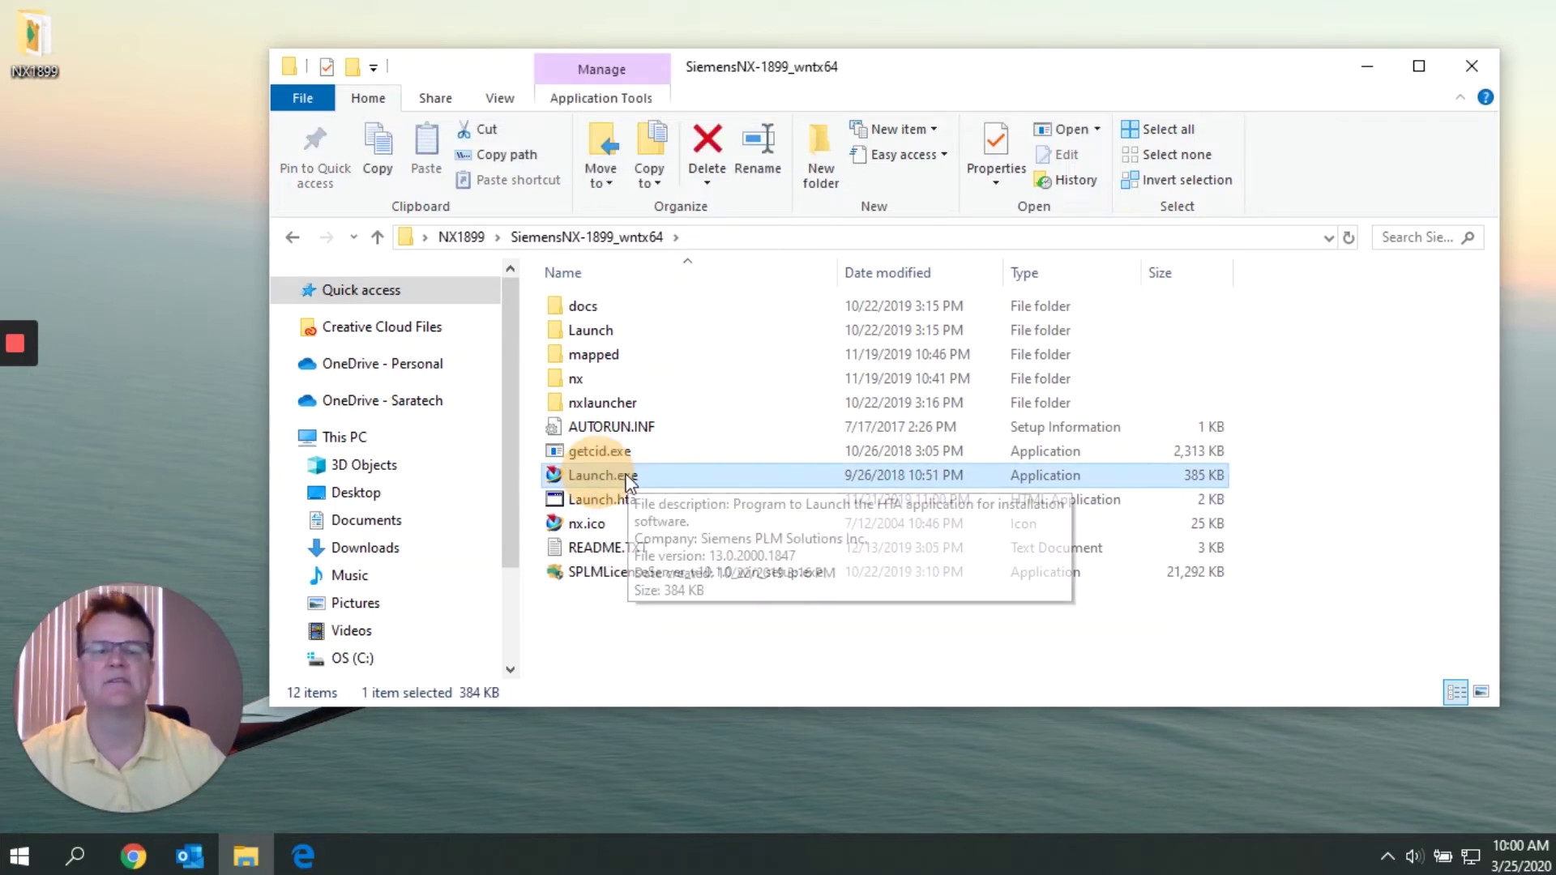
{"action": "left_click", "coordinate": [498, 99]}
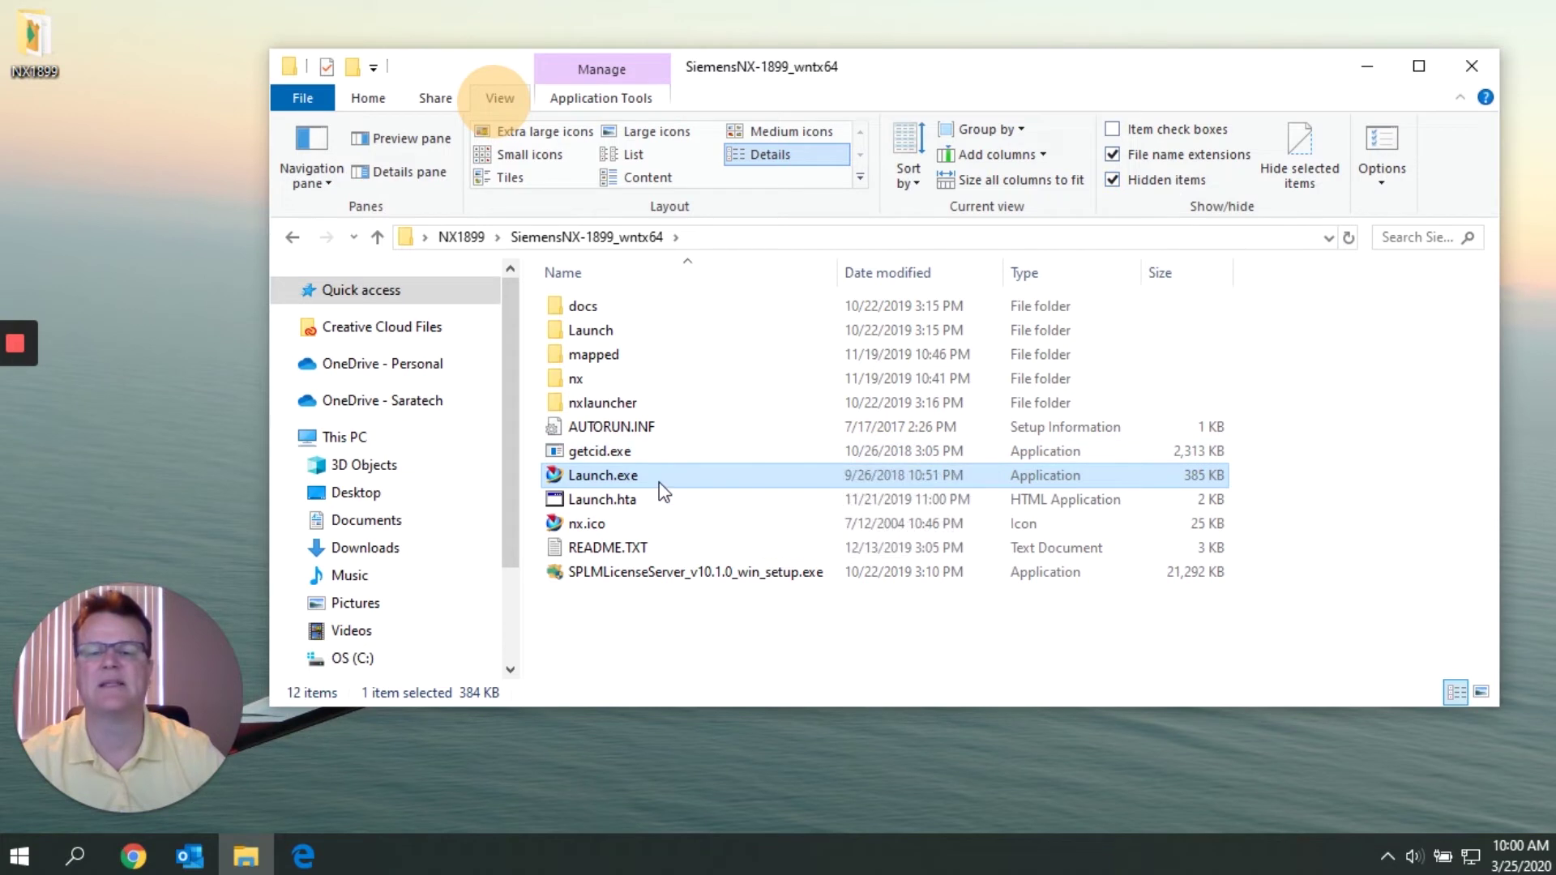
{"action": "left_click", "coordinate": [377, 97]}
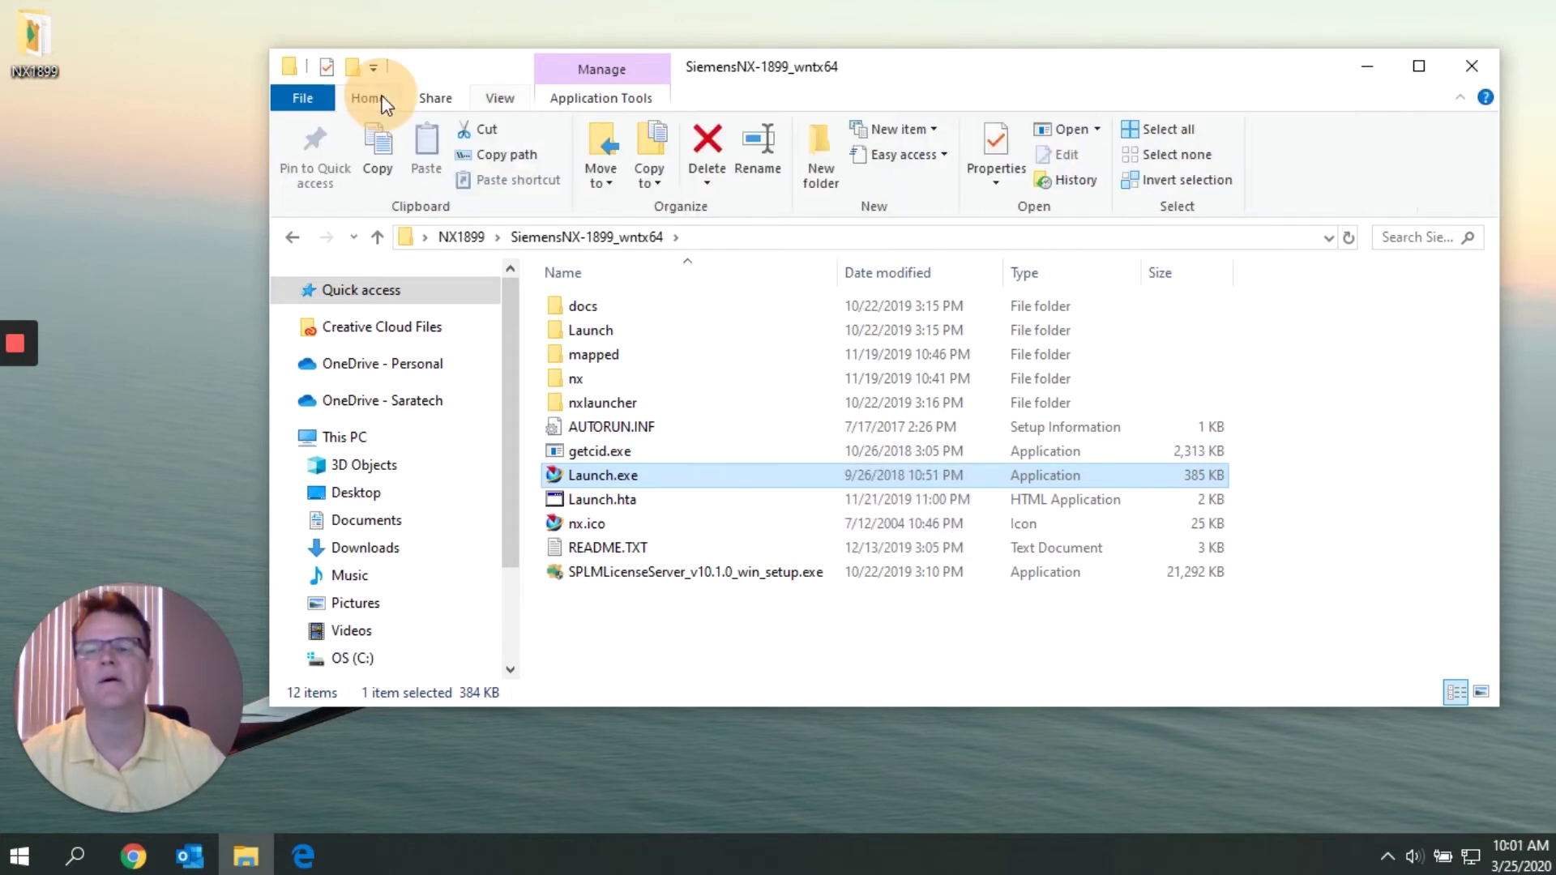
{"action": "right_click", "coordinate": [624, 480]}
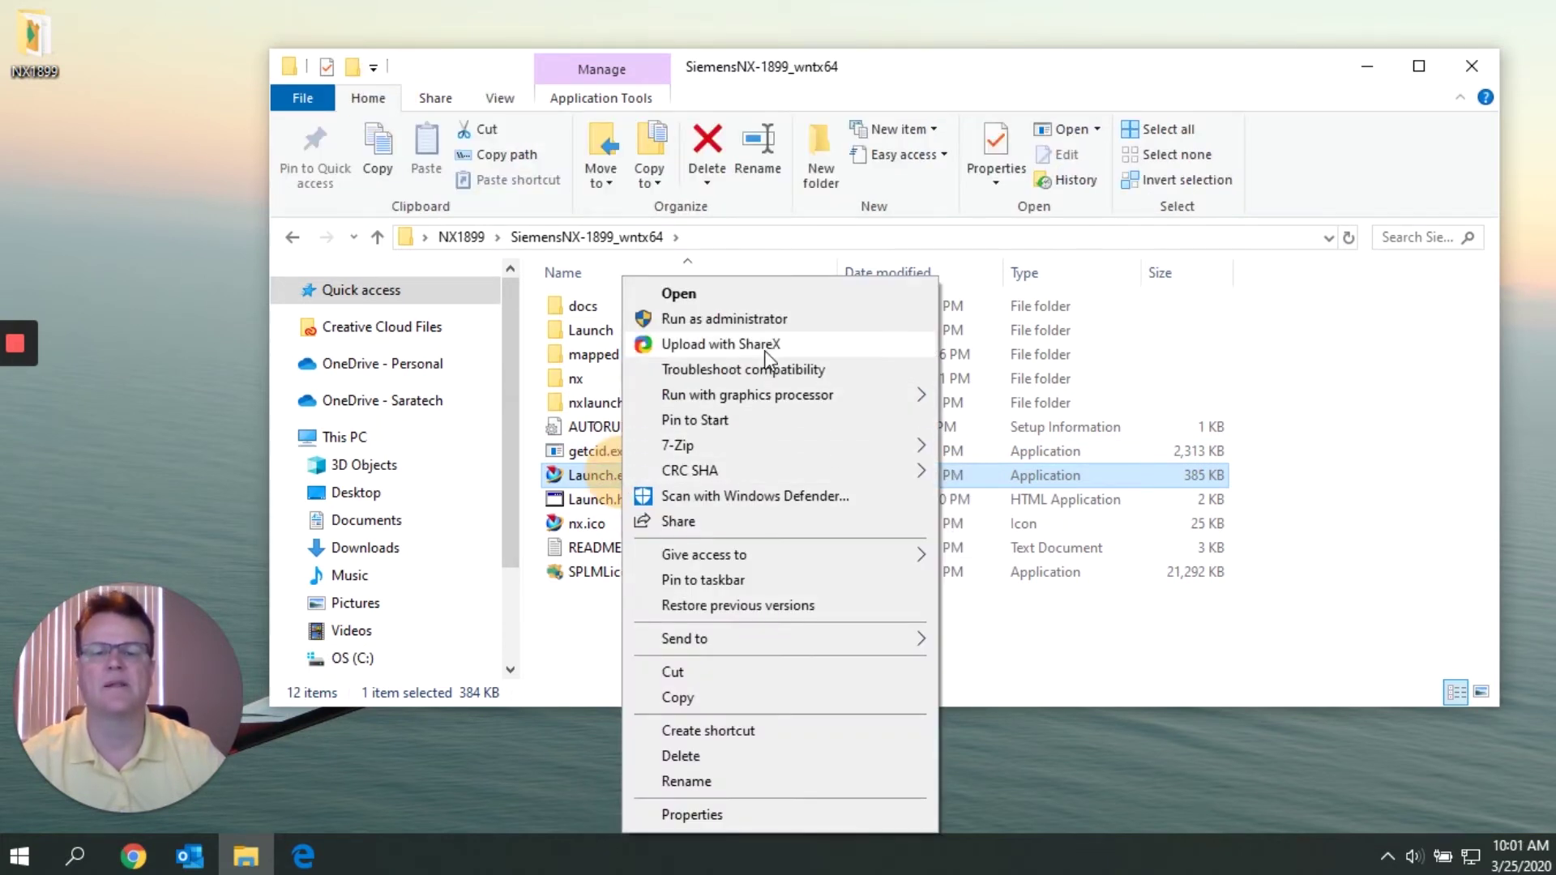
{"action": "left_click", "coordinate": [774, 322]}
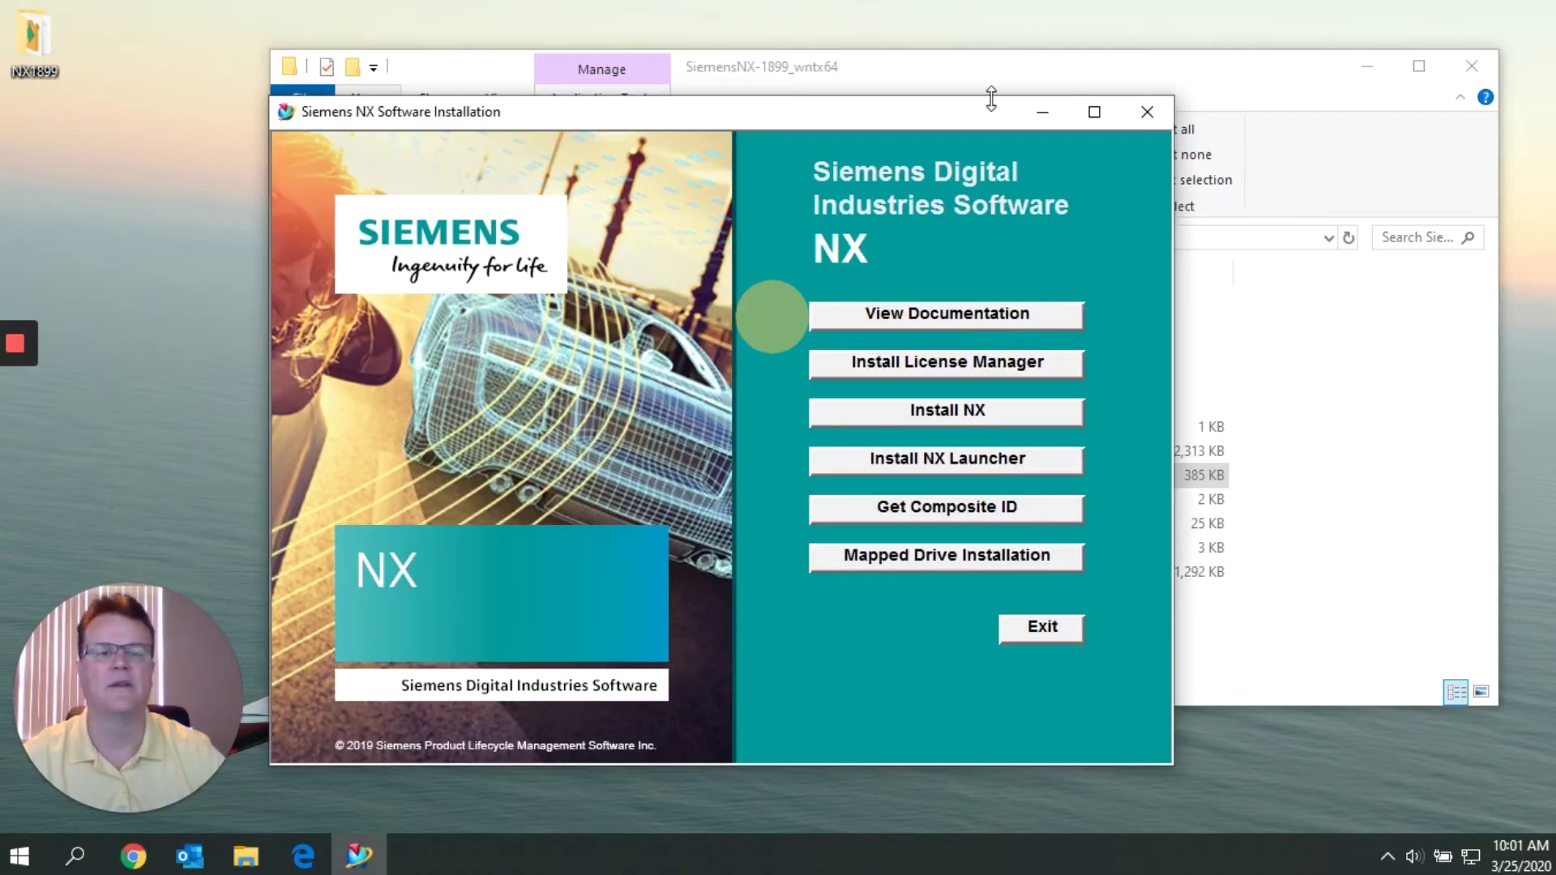
Start the Install NX option with English as the setup language.
{"action": "left_click", "coordinate": [959, 414]}
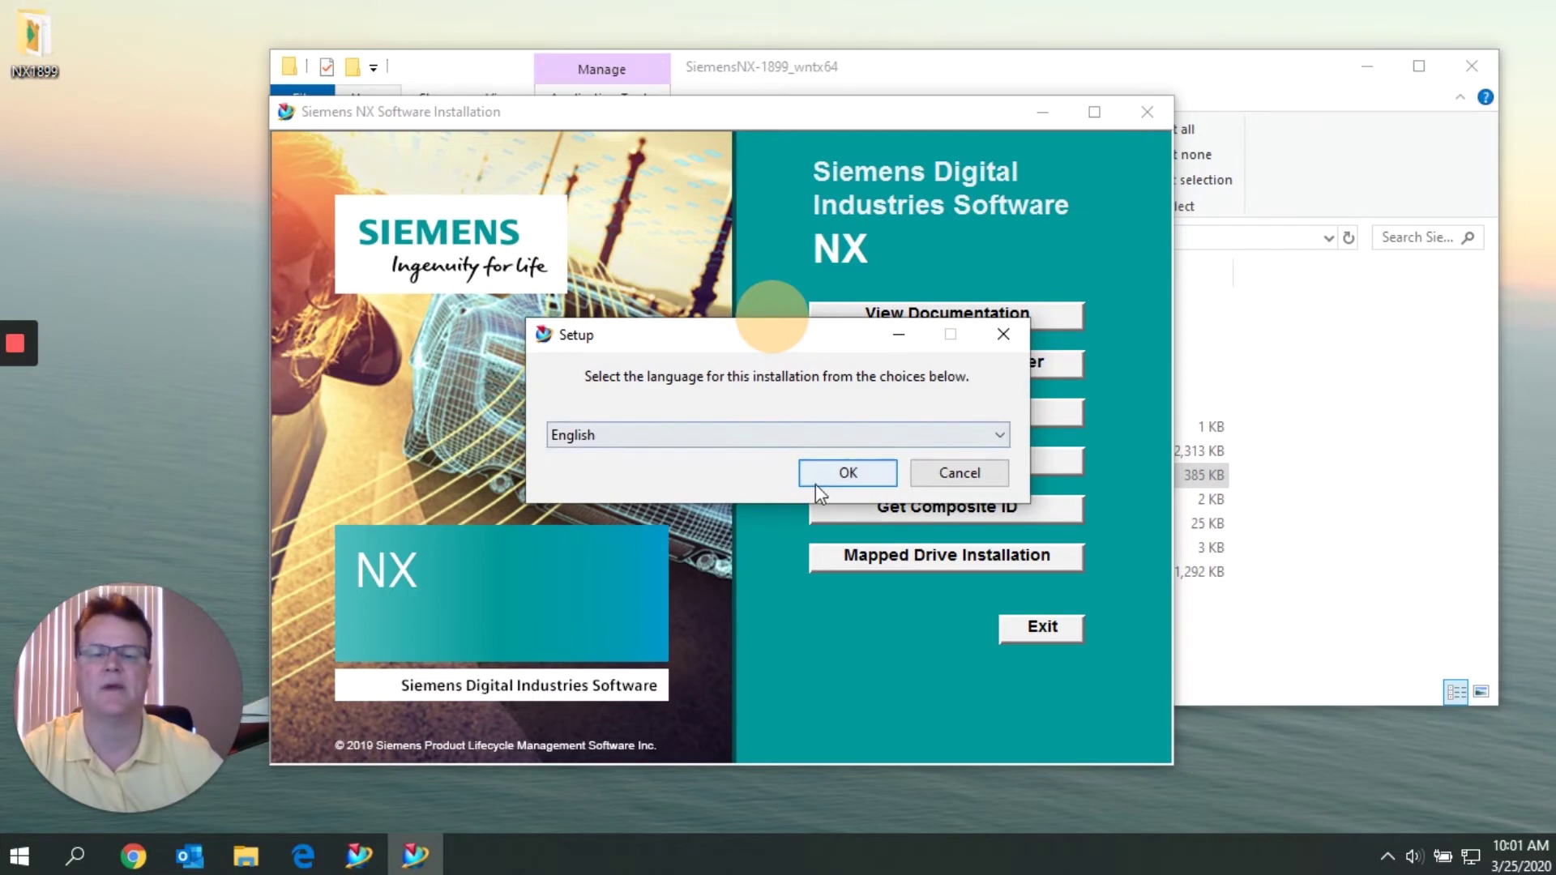
{"action": "left_click", "coordinate": [843, 474]}
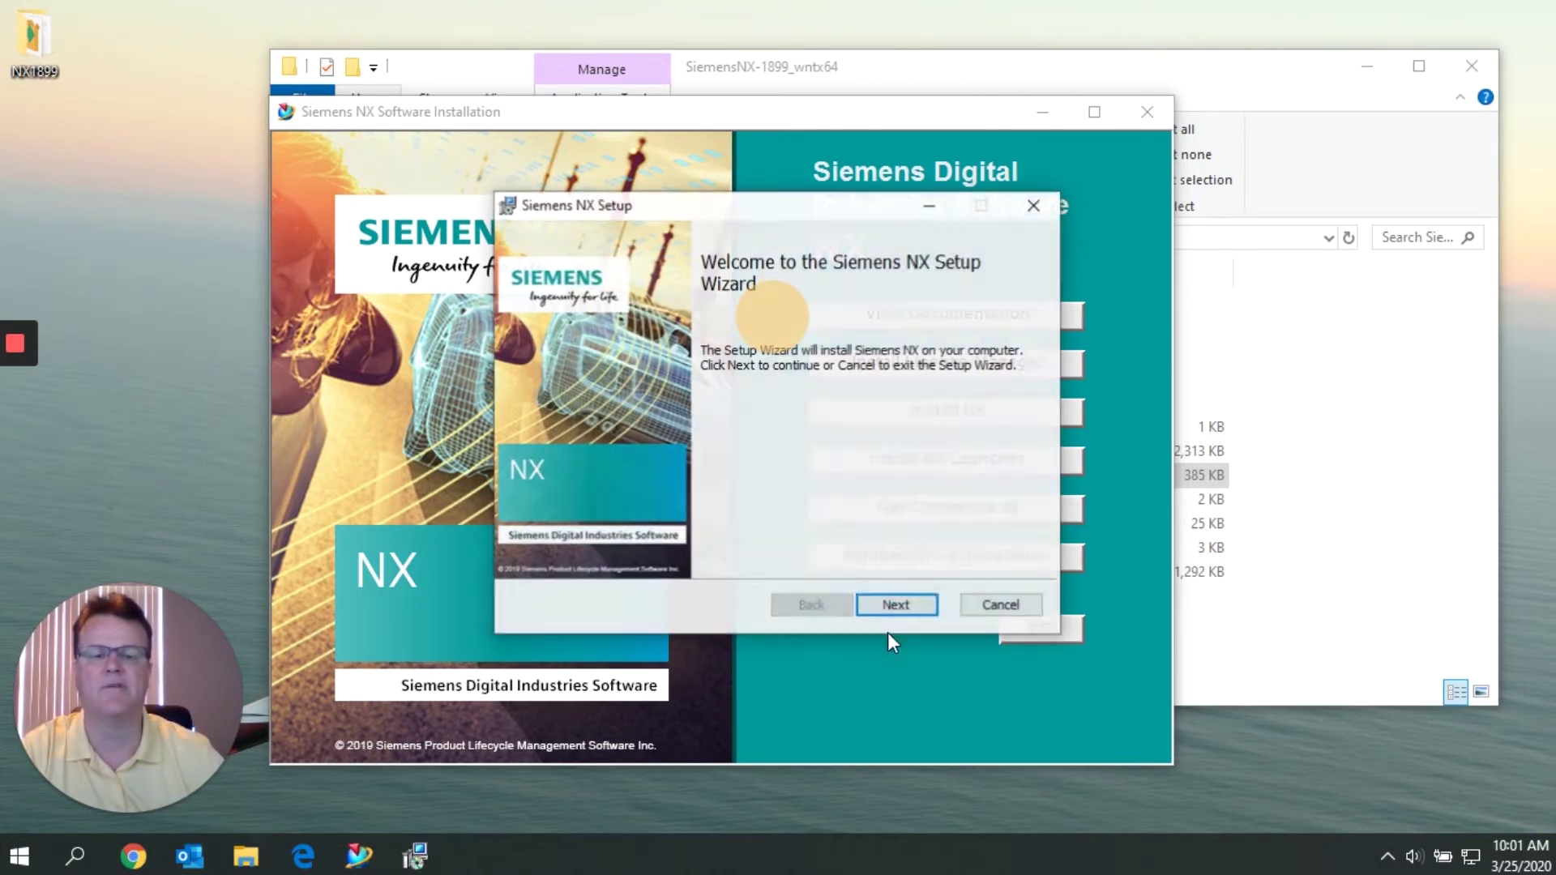
{"action": "left_click", "coordinate": [927, 611]}
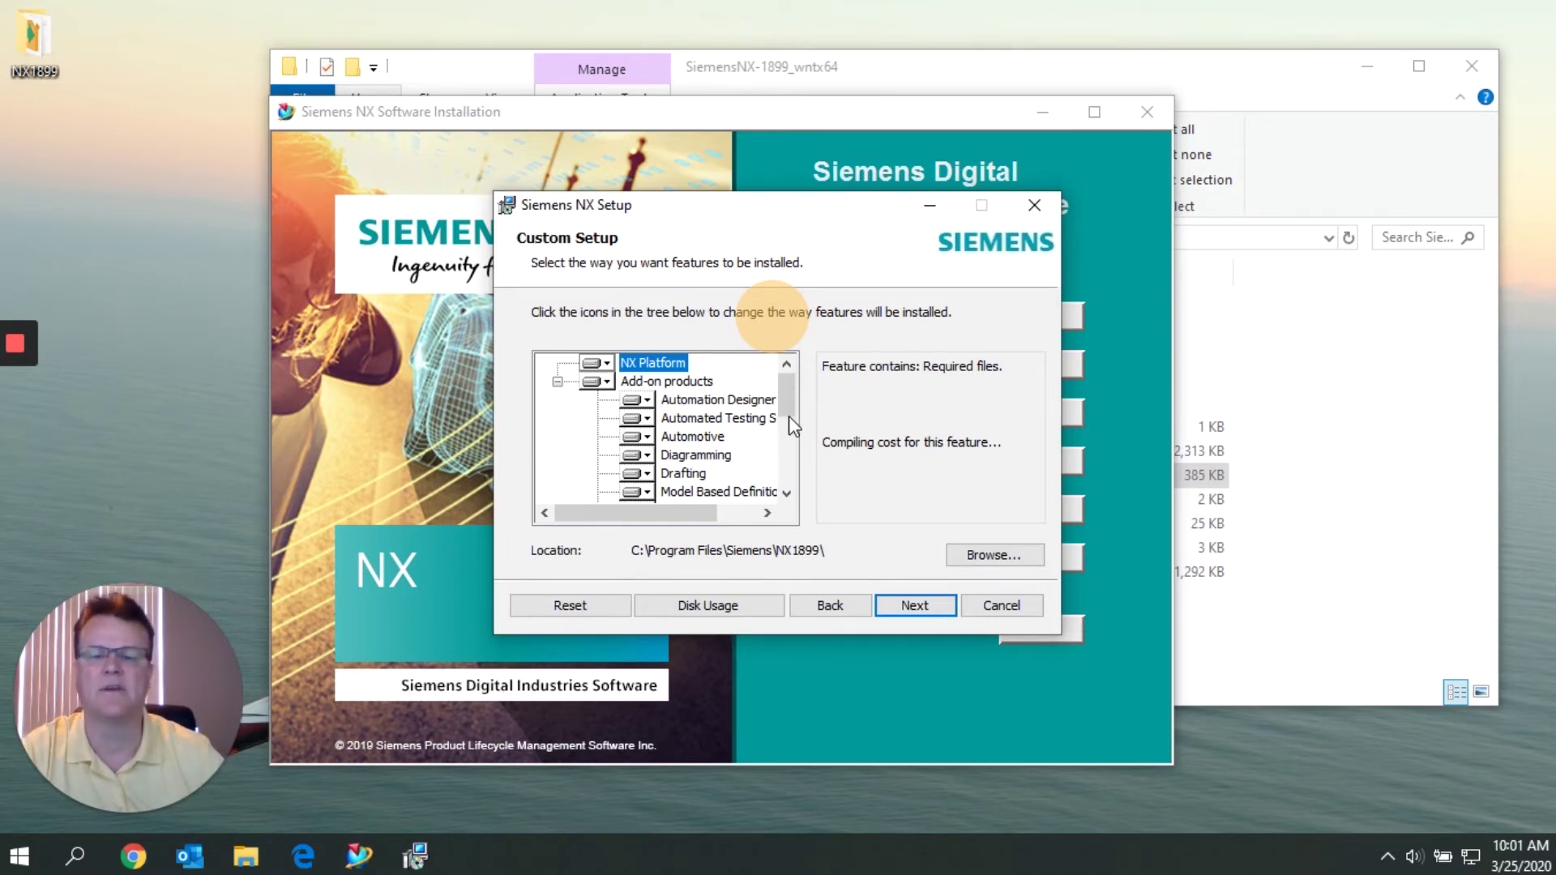
Set NX Platform to install on the local hard drive at C:\Program Files\Siemens\NX1899.
{"action": "scroll", "coordinate": [788, 422], "scroll_direction": "down", "scroll_amount": 5}
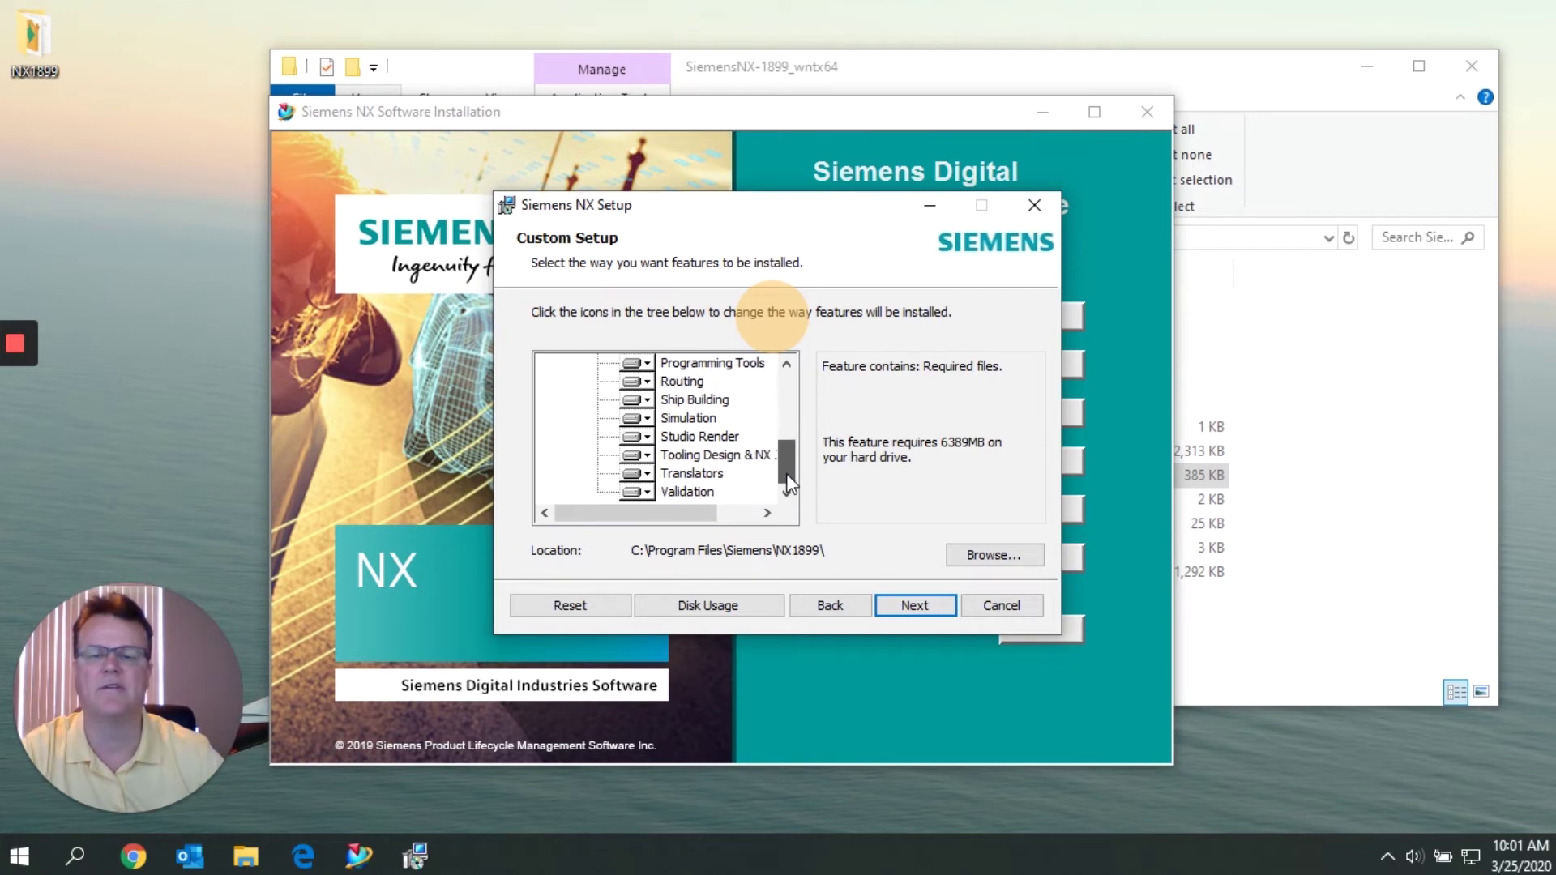
{"action": "scroll", "coordinate": [776, 387], "scroll_direction": "up", "scroll_amount": 5}
{"action": "left_click", "coordinate": [607, 364]}
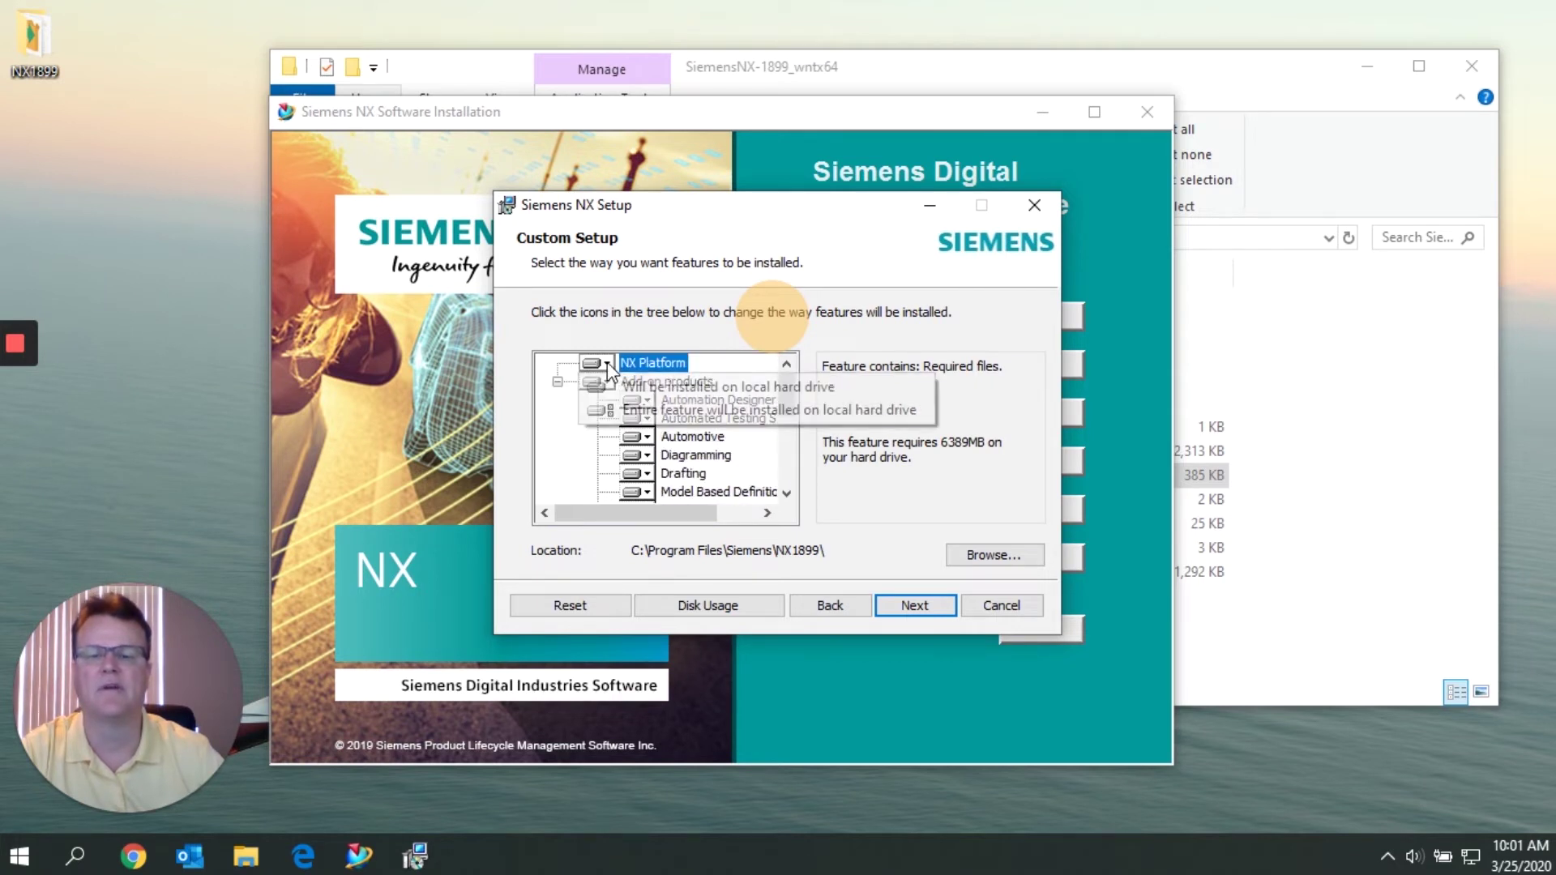
{"action": "left_click", "coordinate": [823, 386]}
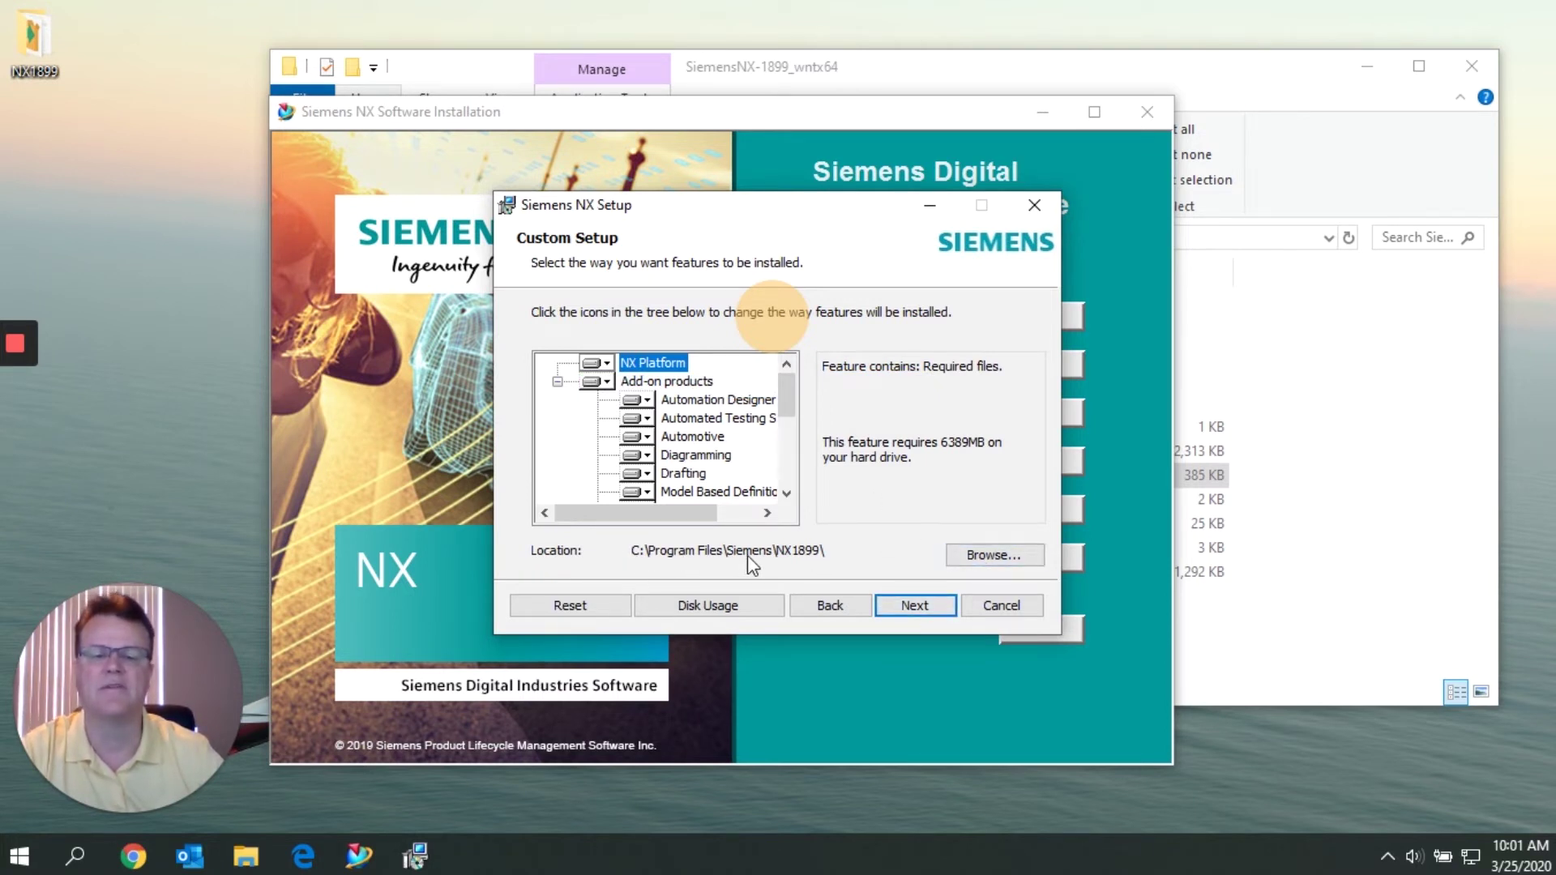
{"action": "left_click", "coordinate": [937, 607]}
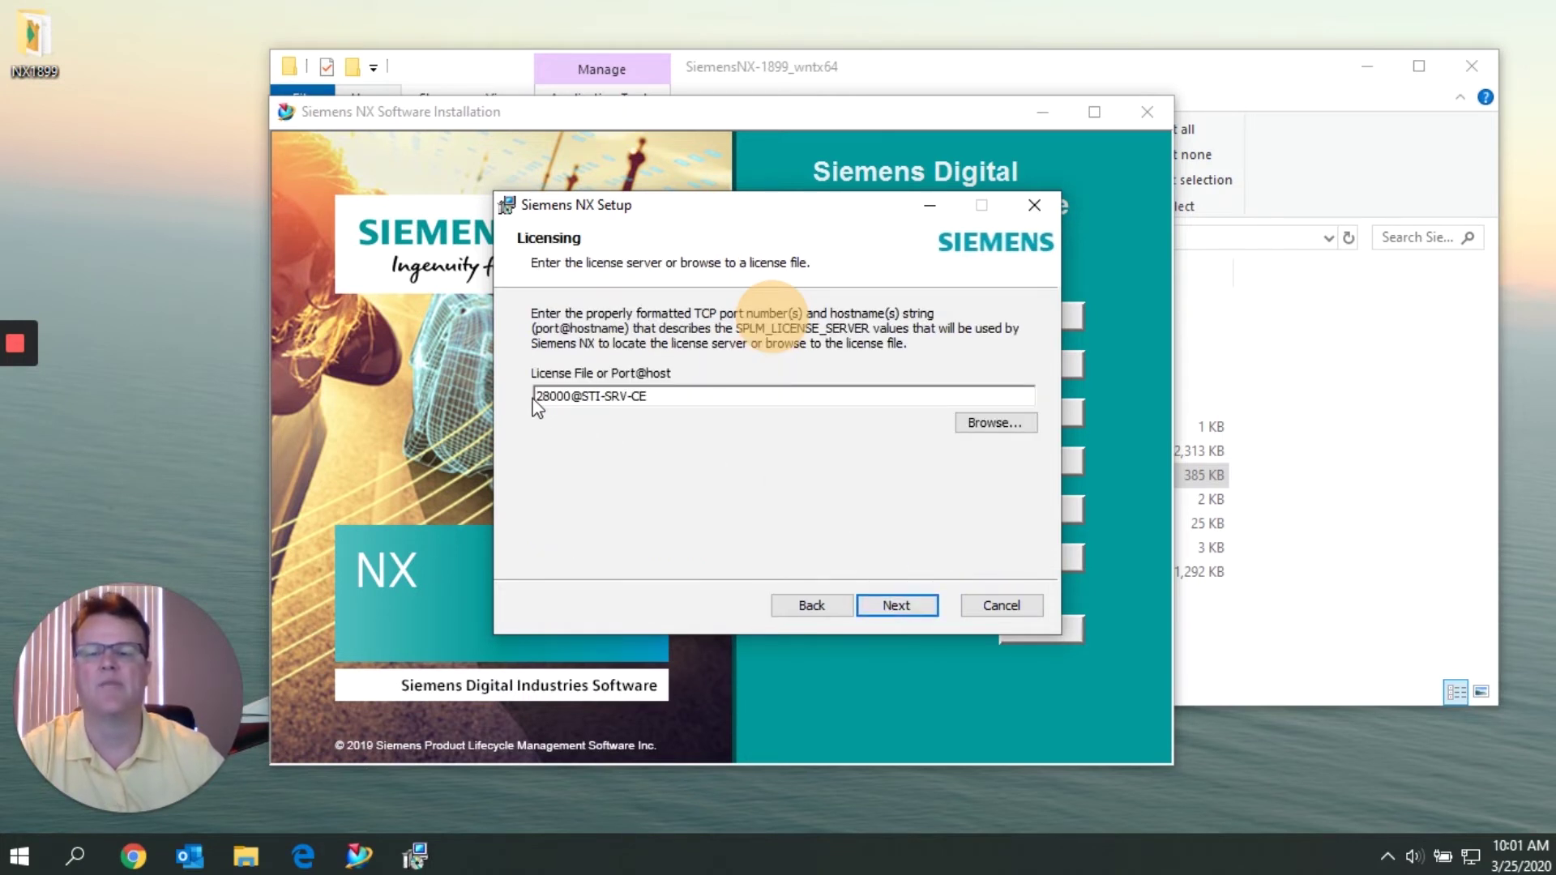
Keep 28000@STI-SRV-CE as license server and English language, and start the NX installation.
{"action": "left_click", "coordinate": [572, 399]}
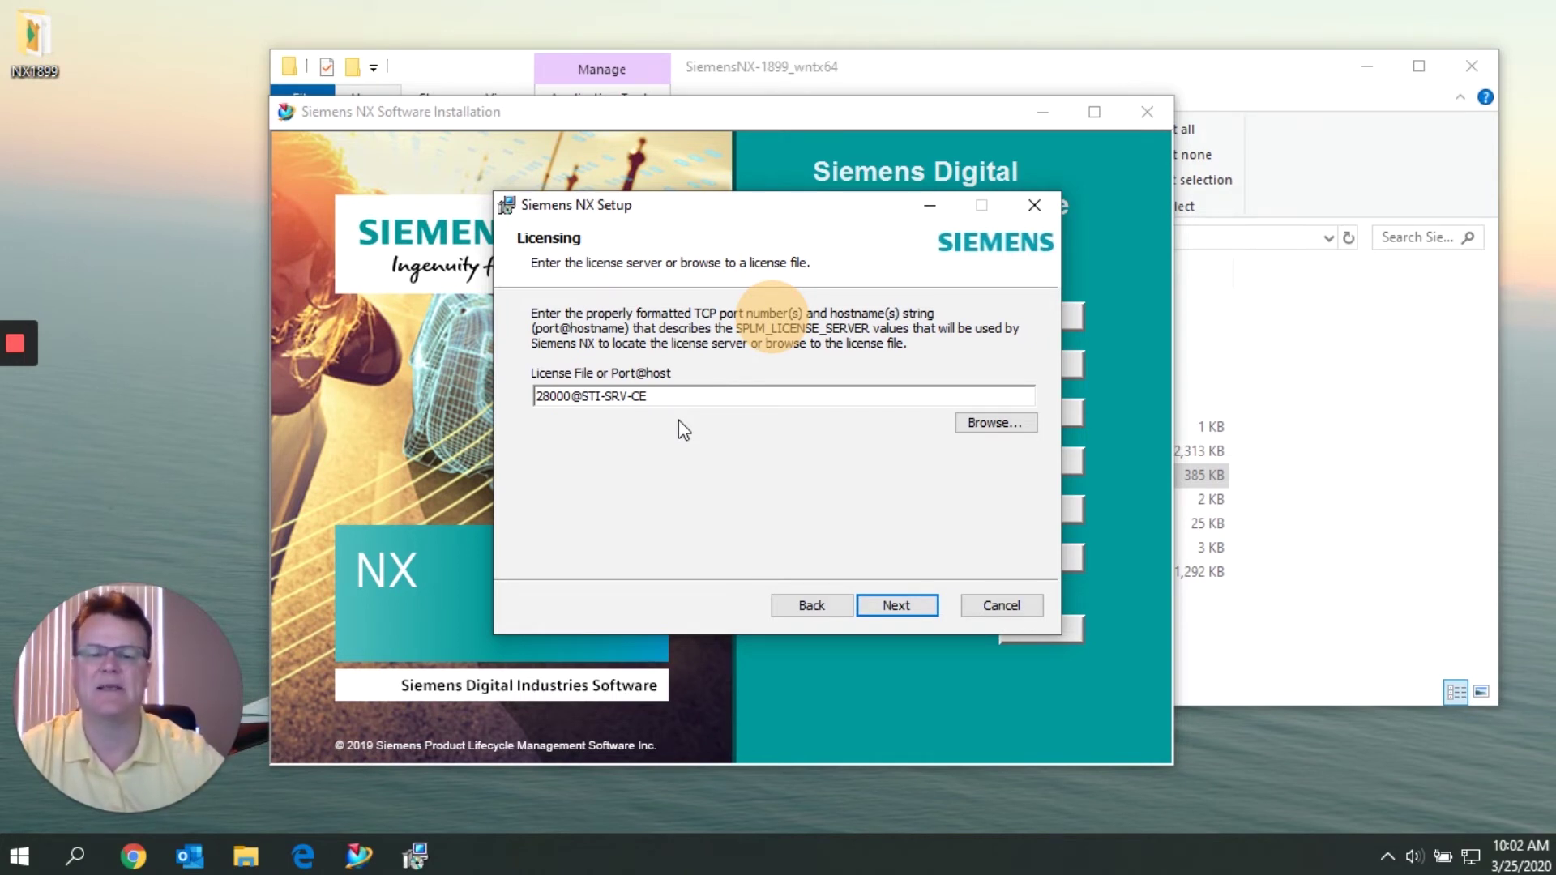
{"action": "left_click", "coordinate": [932, 608]}
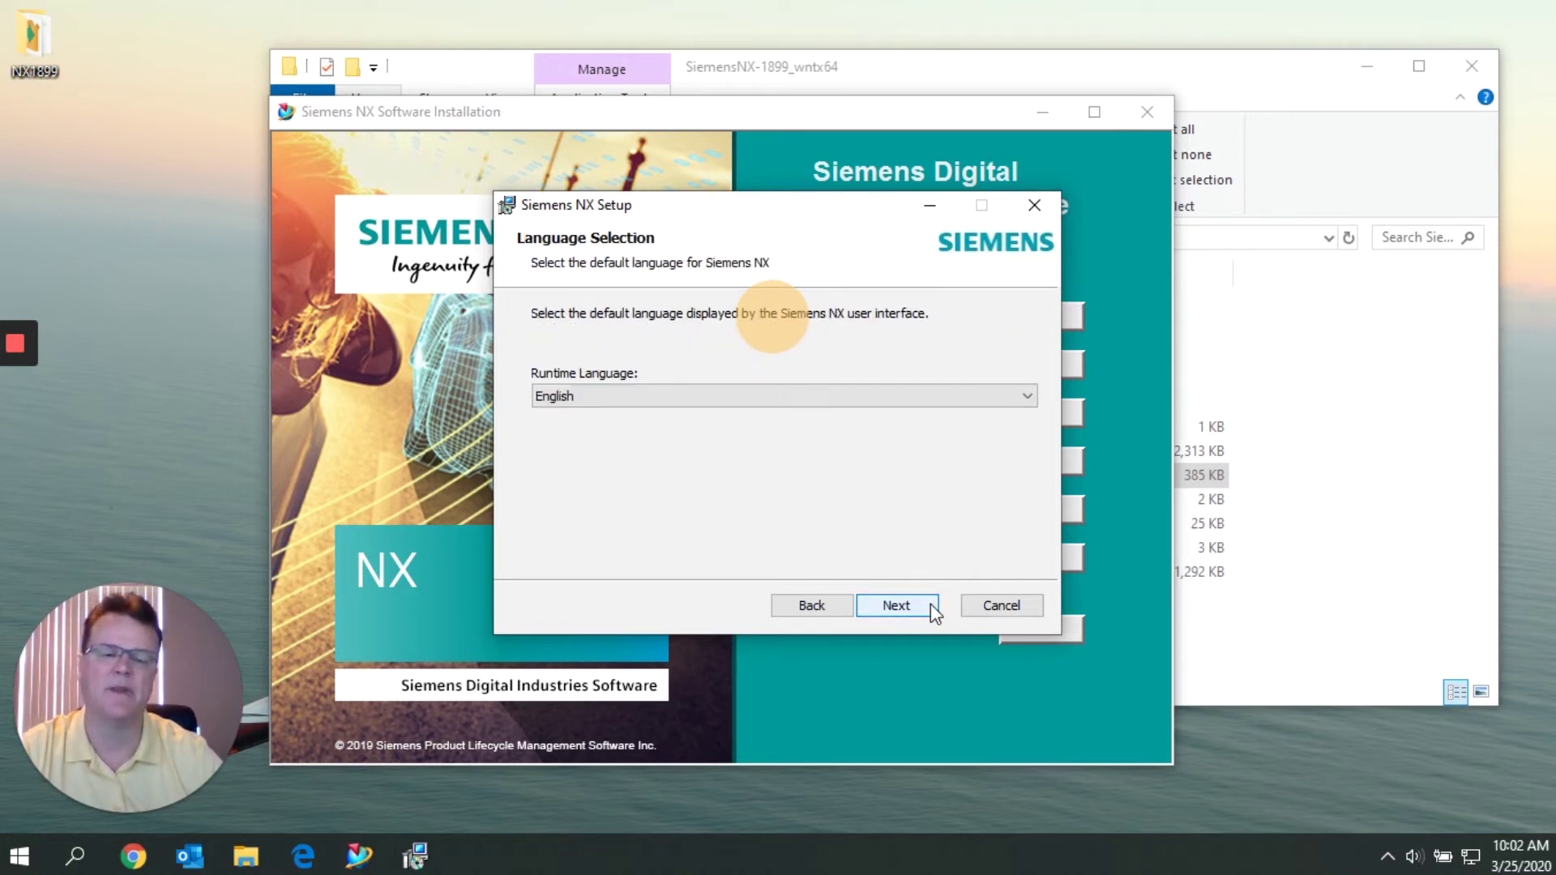
{"action": "left_click", "coordinate": [922, 607]}
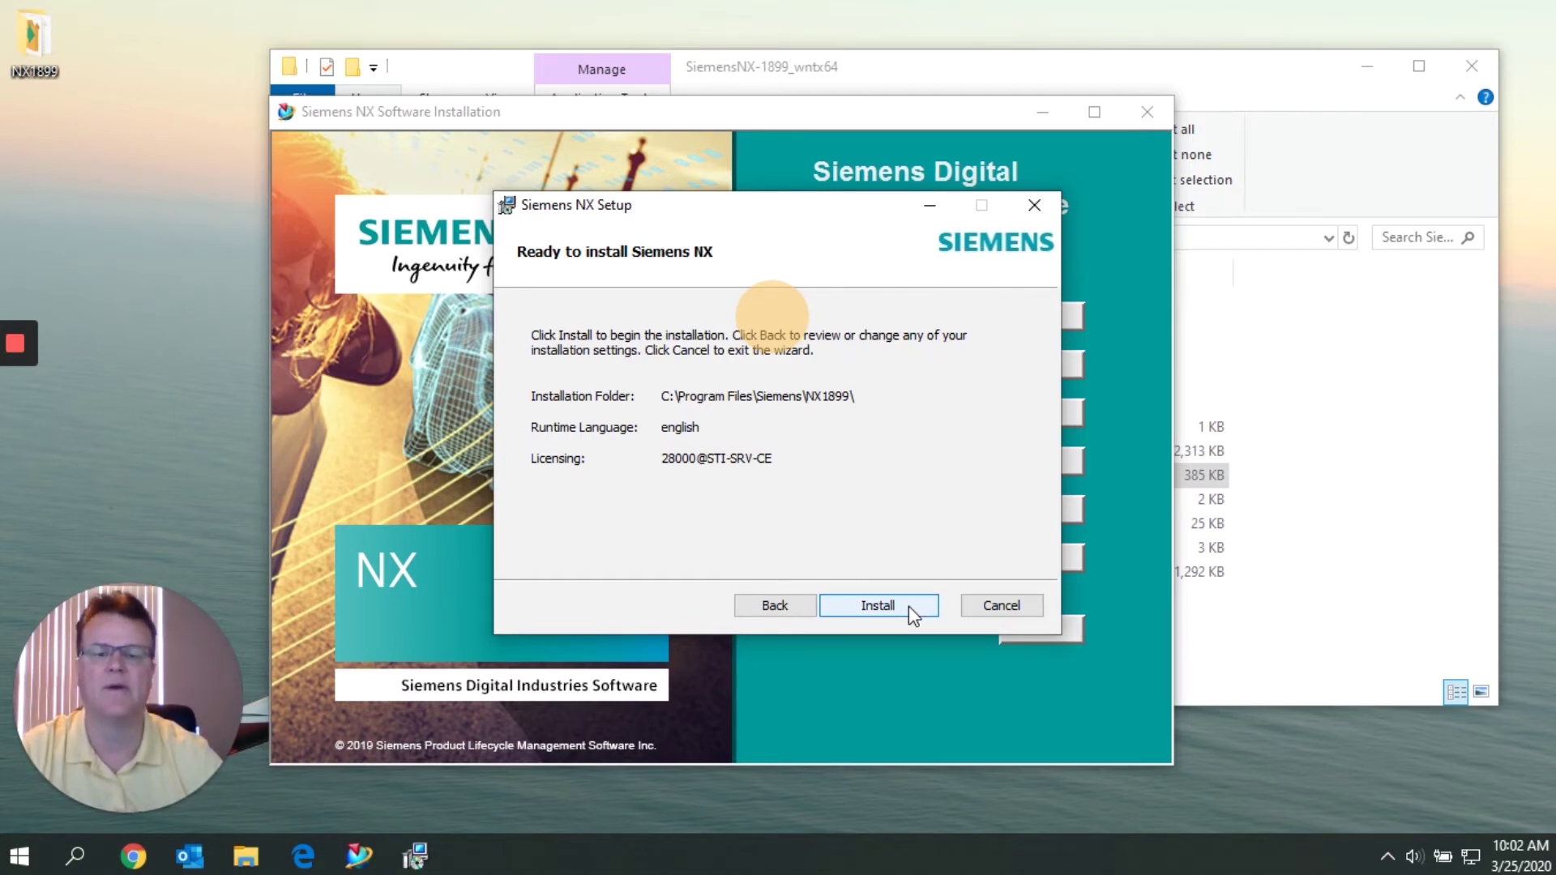
{"action": "left_click", "coordinate": [908, 606]}
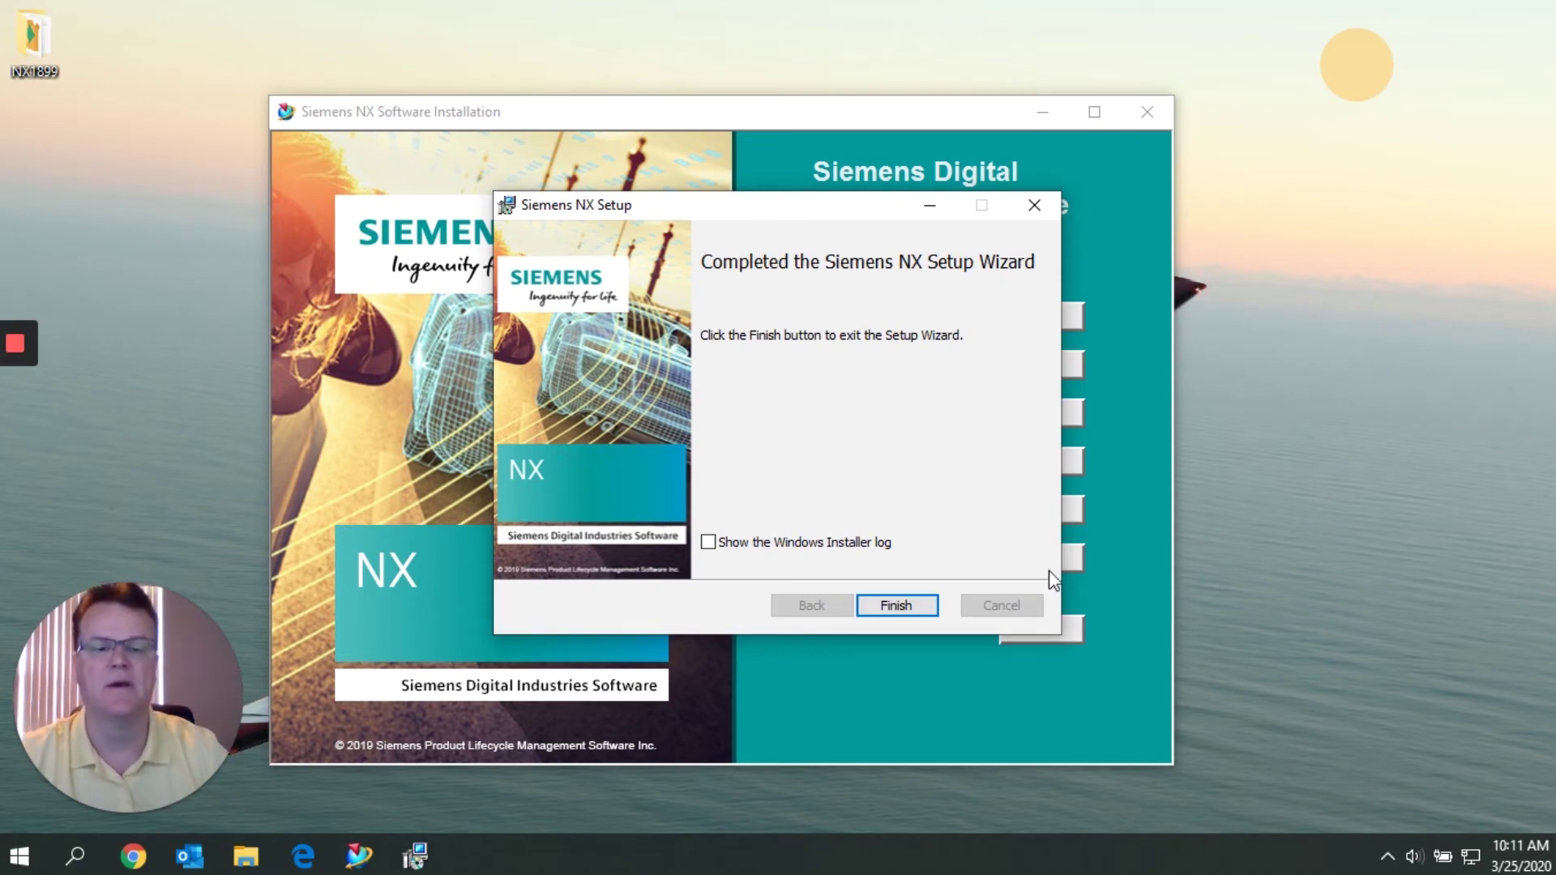
Close the NX setup and launcher, then start Licensing Tool from the Siemens NX Start menu group.
{"action": "left_click", "coordinate": [887, 605]}
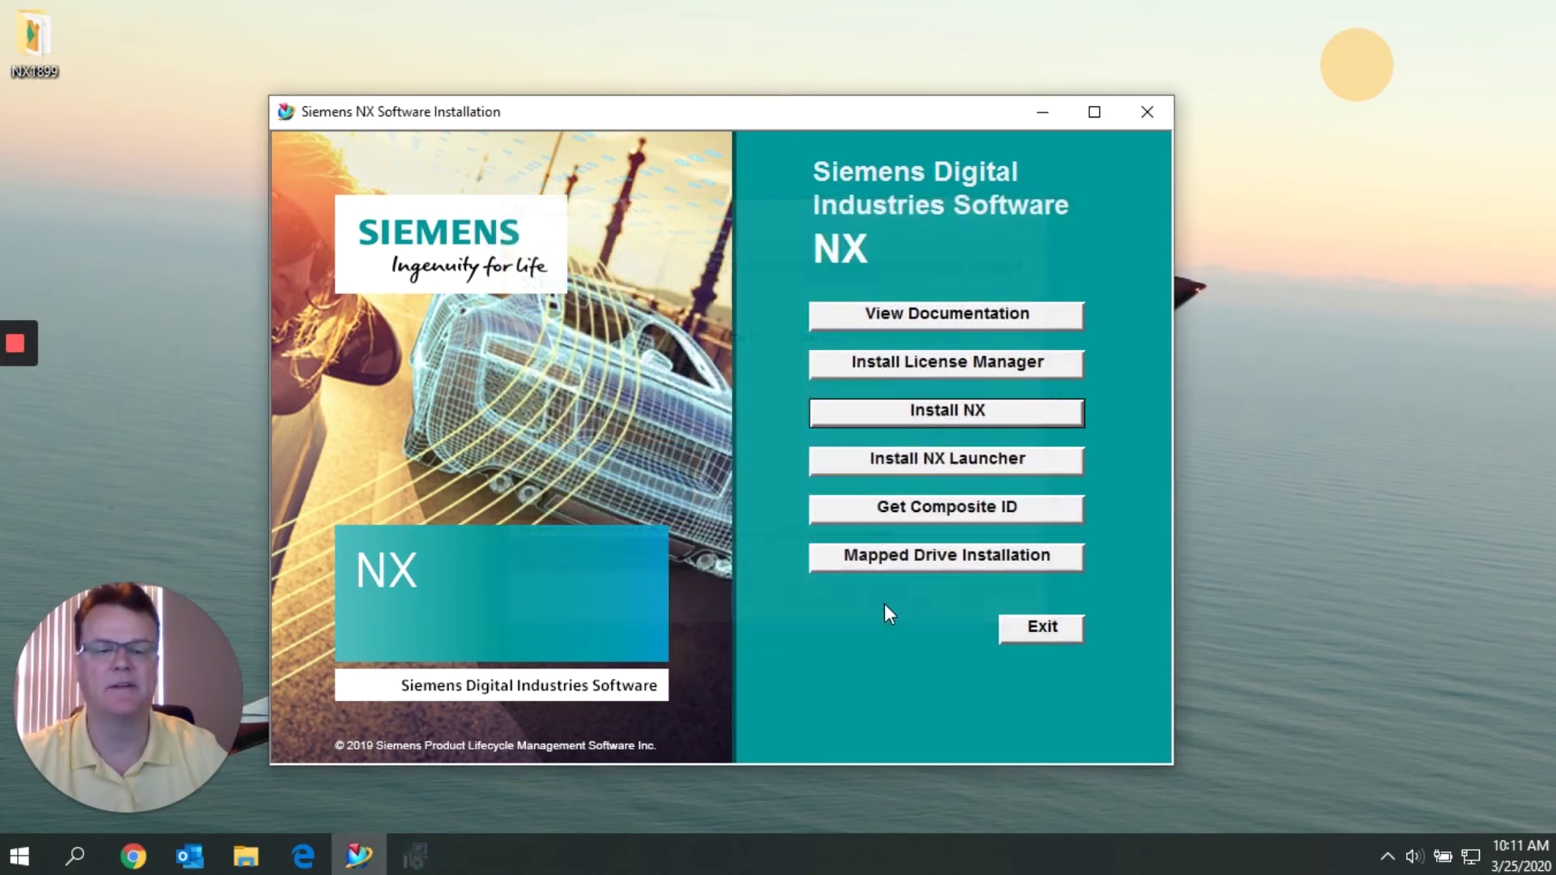
{"action": "left_click", "coordinate": [1048, 632]}
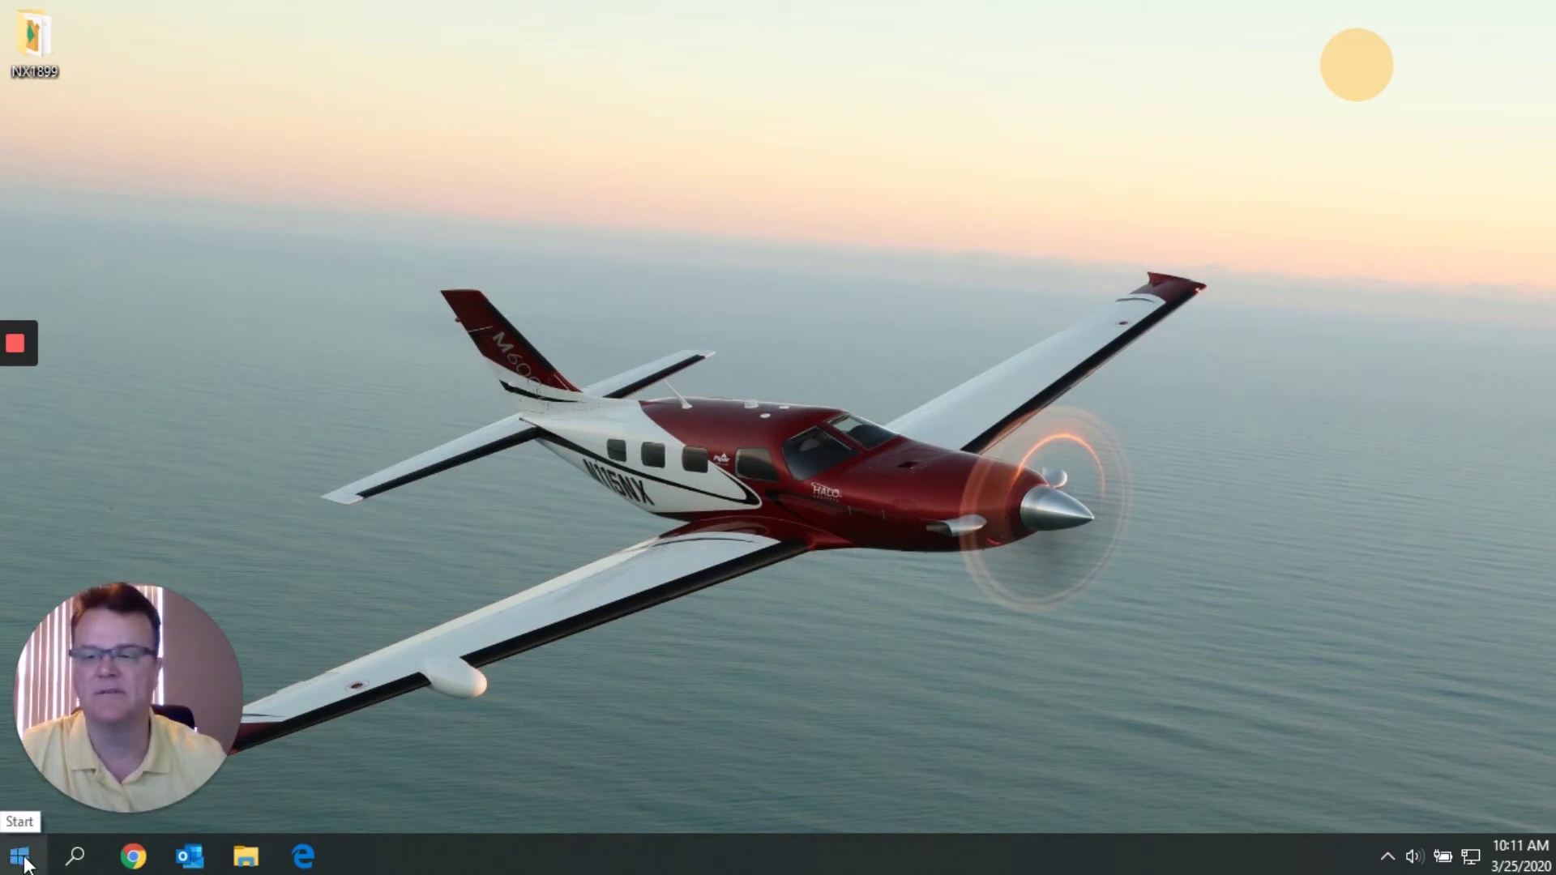
{"action": "left_click", "coordinate": [20, 857]}
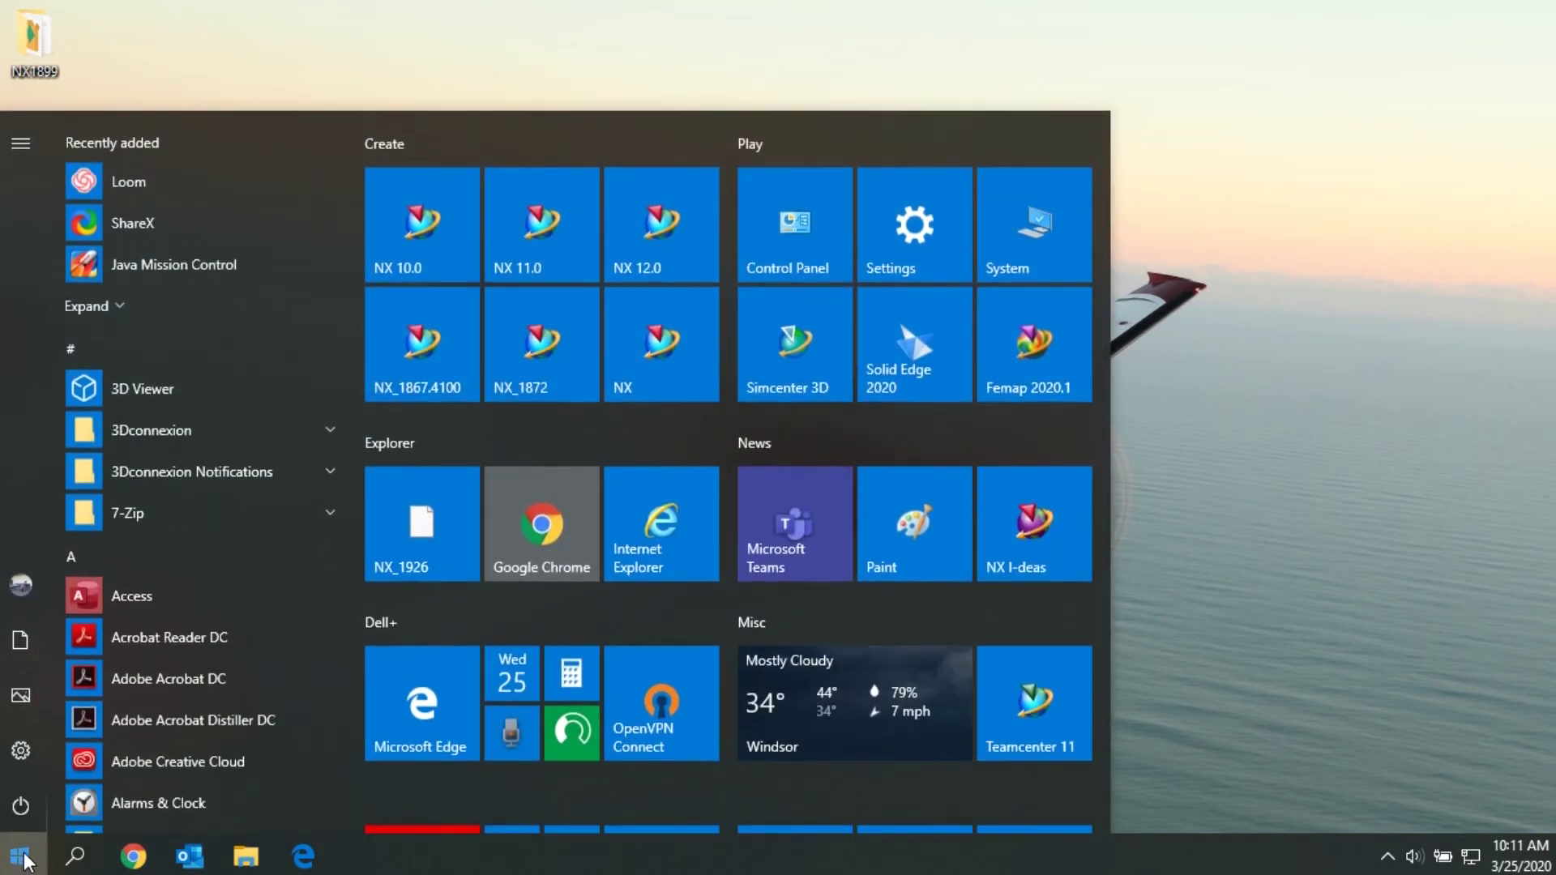
{"action": "scroll", "coordinate": [194, 644], "scroll_direction": "down", "scroll_amount": 1}
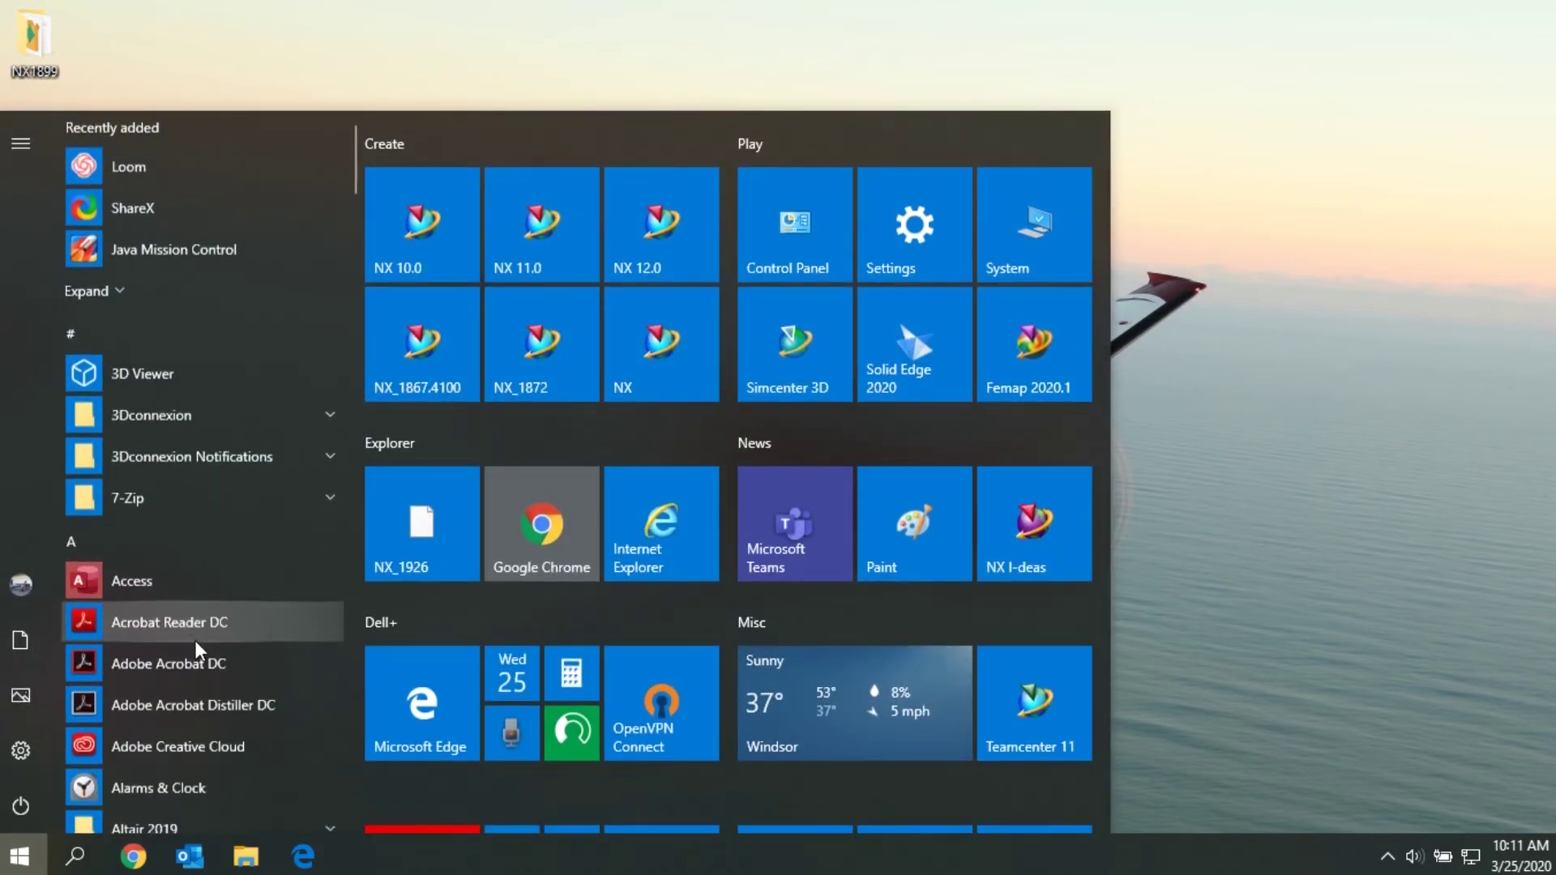
{"action": "scroll", "coordinate": [203, 644], "scroll_direction": "down", "scroll_amount": 20}
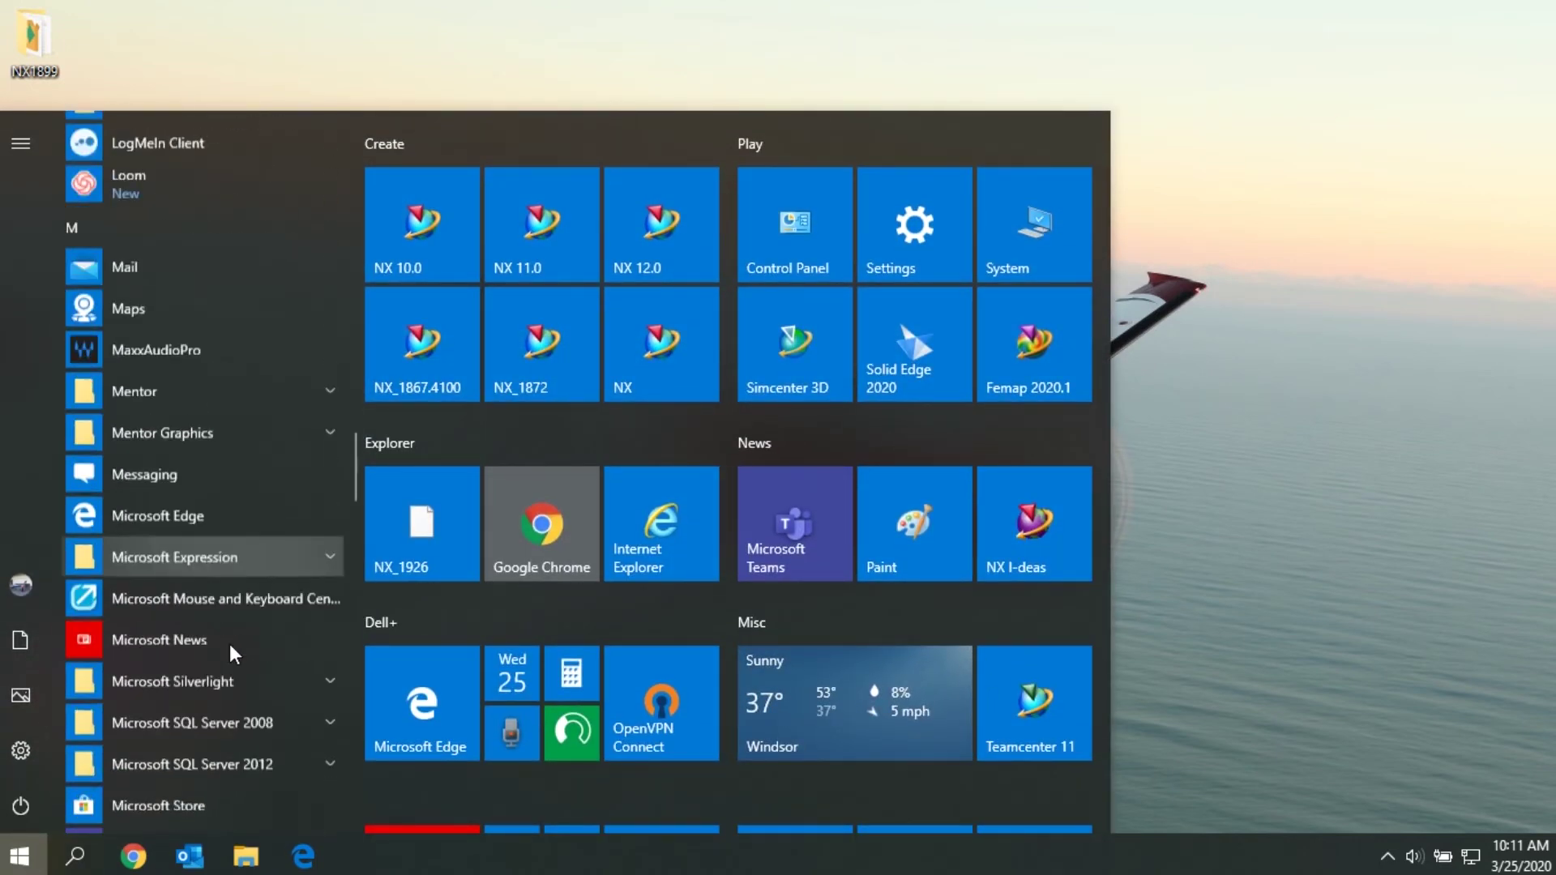
{"action": "scroll", "coordinate": [231, 644], "scroll_direction": "down", "scroll_amount": 15}
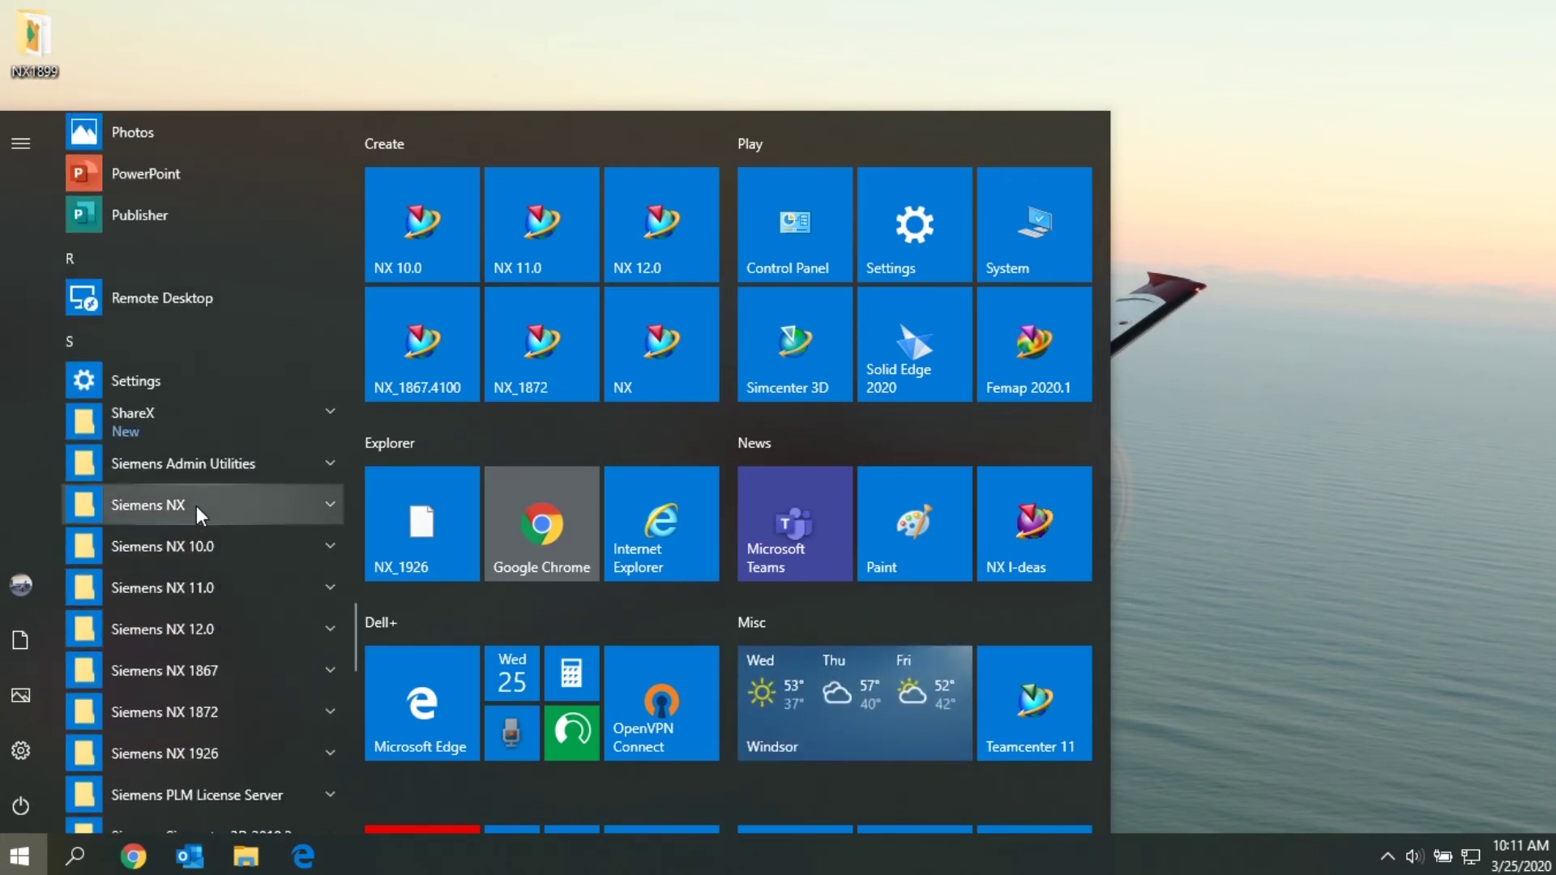
{"action": "left_click", "coordinate": [230, 501]}
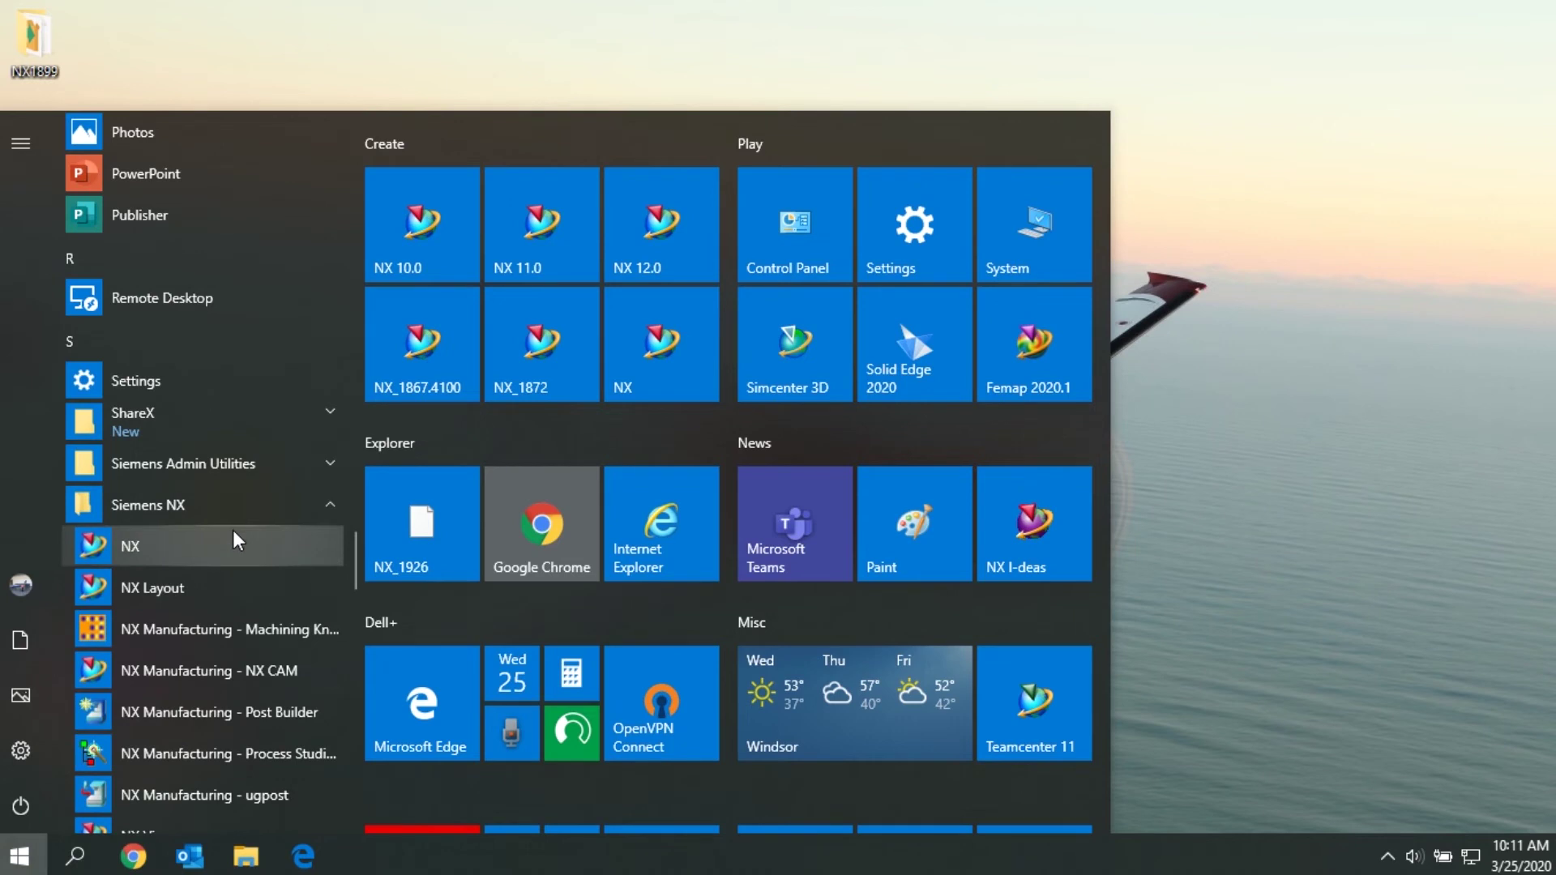
{"action": "scroll", "coordinate": [186, 543], "scroll_direction": "down", "scroll_amount": 4}
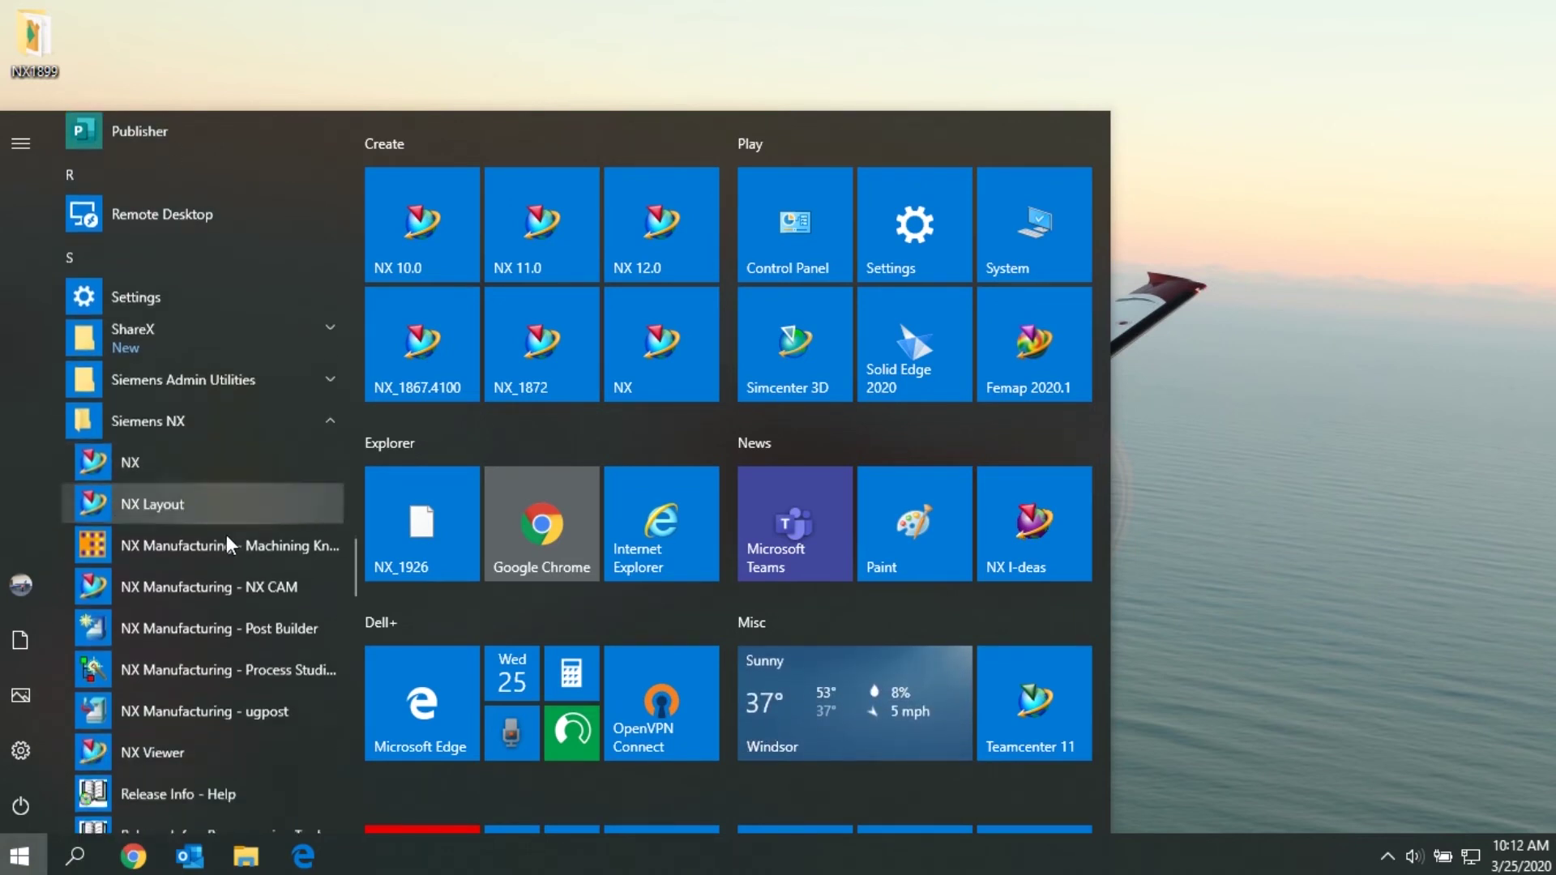
{"action": "scroll", "coordinate": [232, 534], "scroll_direction": "down", "scroll_amount": 5}
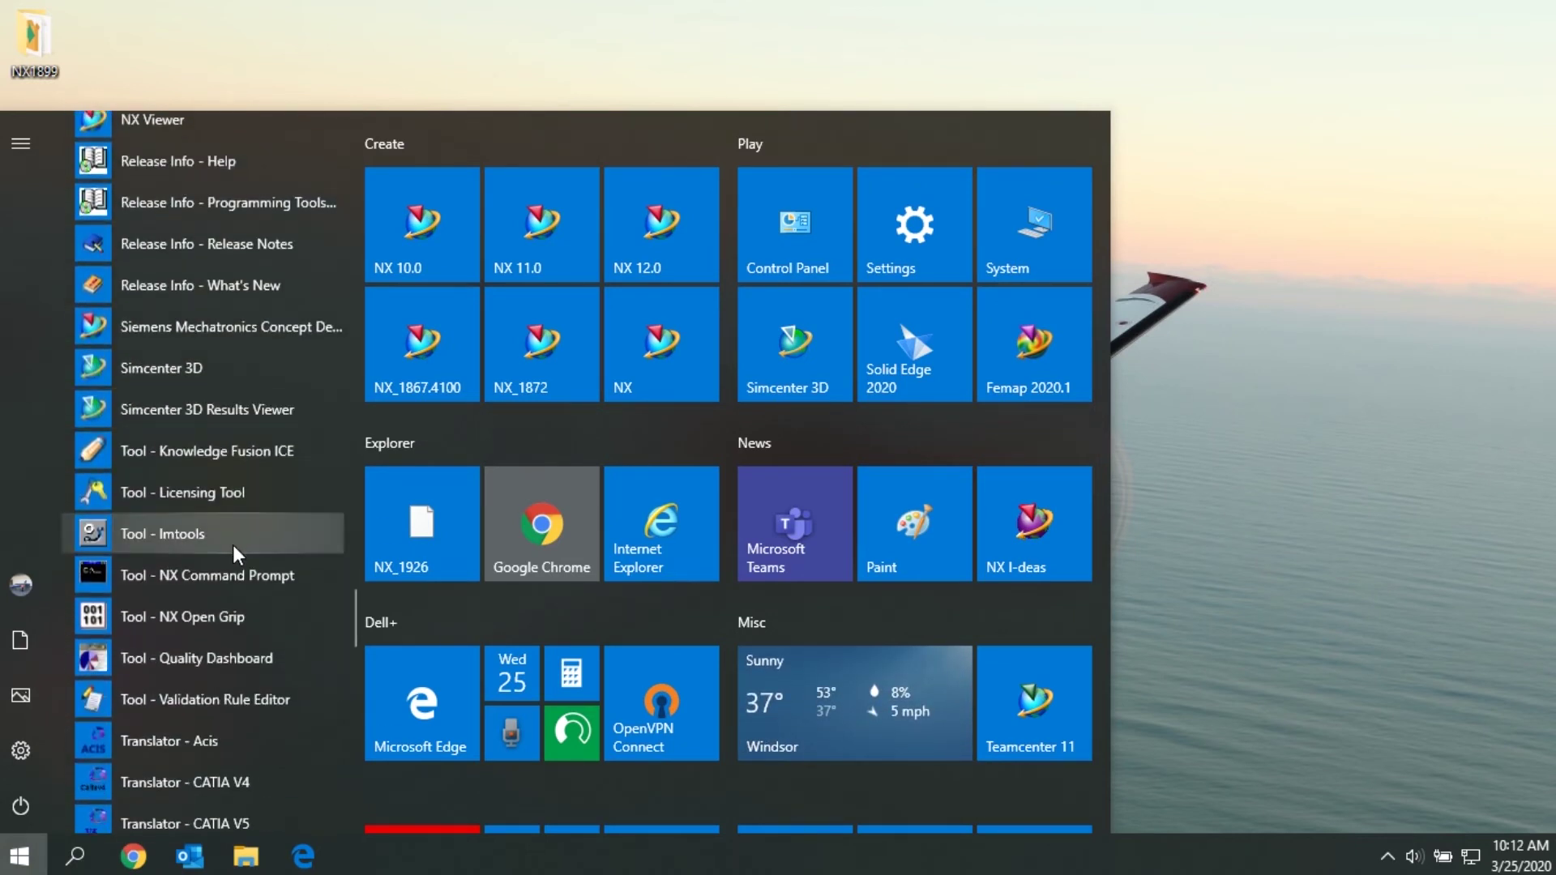
{"action": "left_click", "coordinate": [226, 495]}
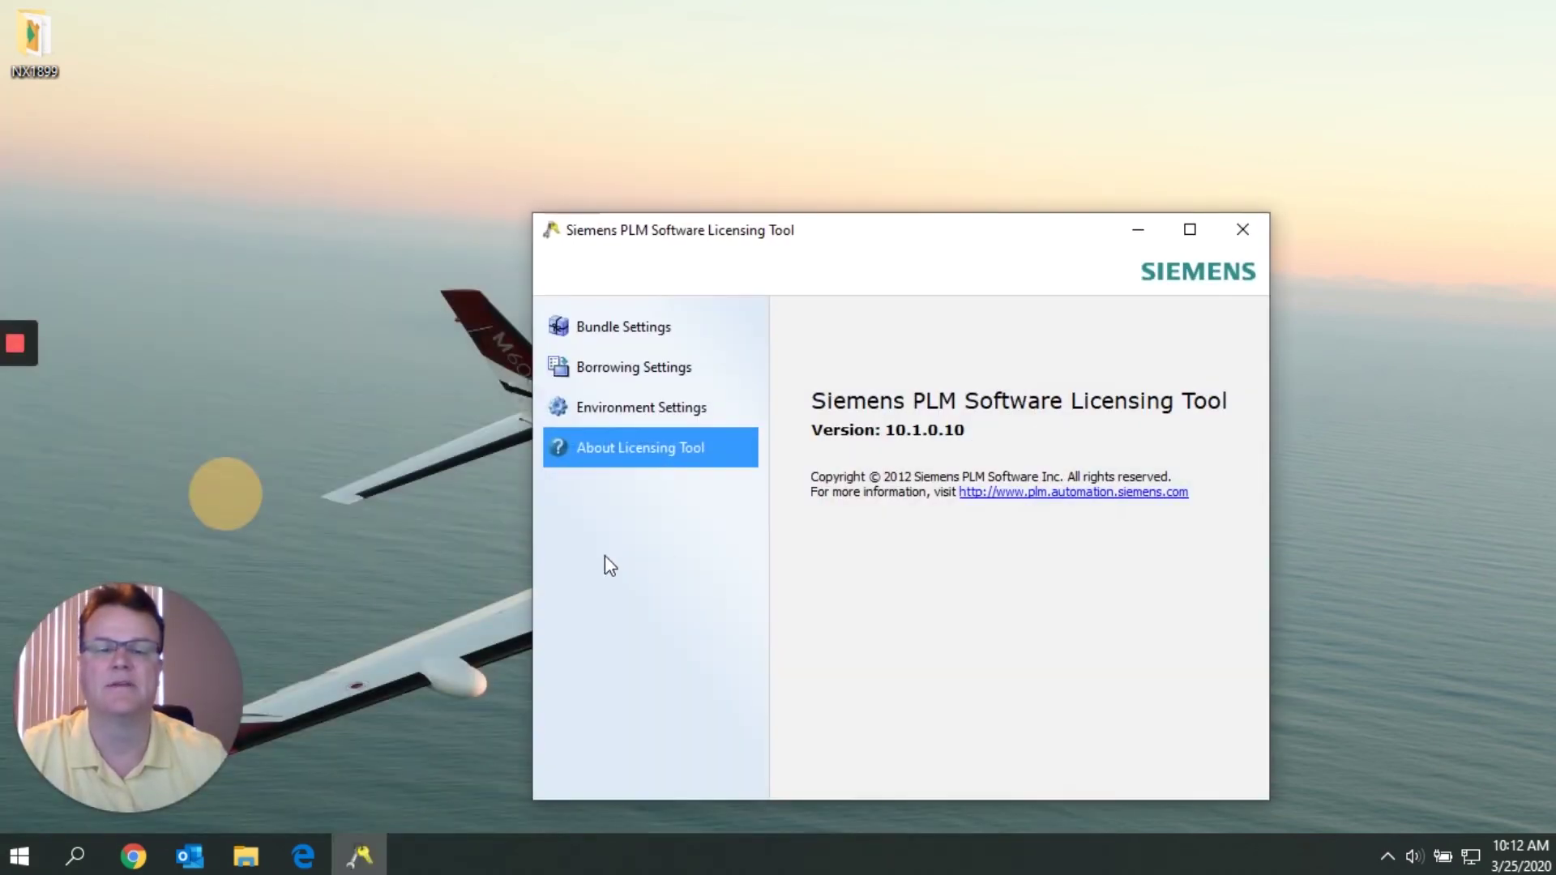
Check the license server connection details, then remove NX Mach 2 Prod Design from the applied bundles.
{"action": "left_click", "coordinate": [637, 407]}
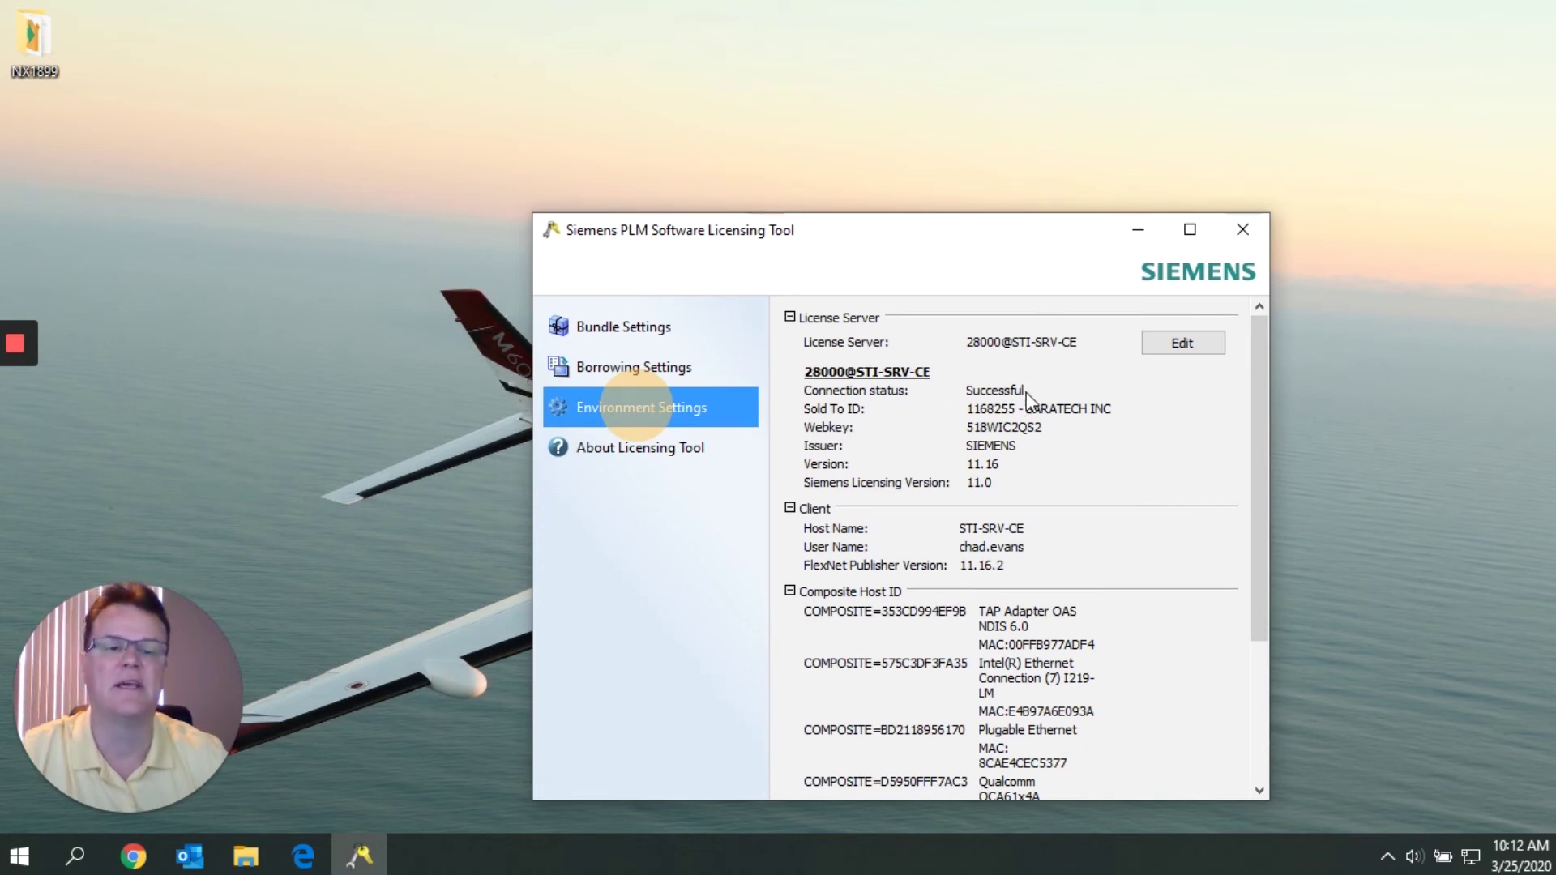
{"action": "left_click", "coordinate": [607, 318]}
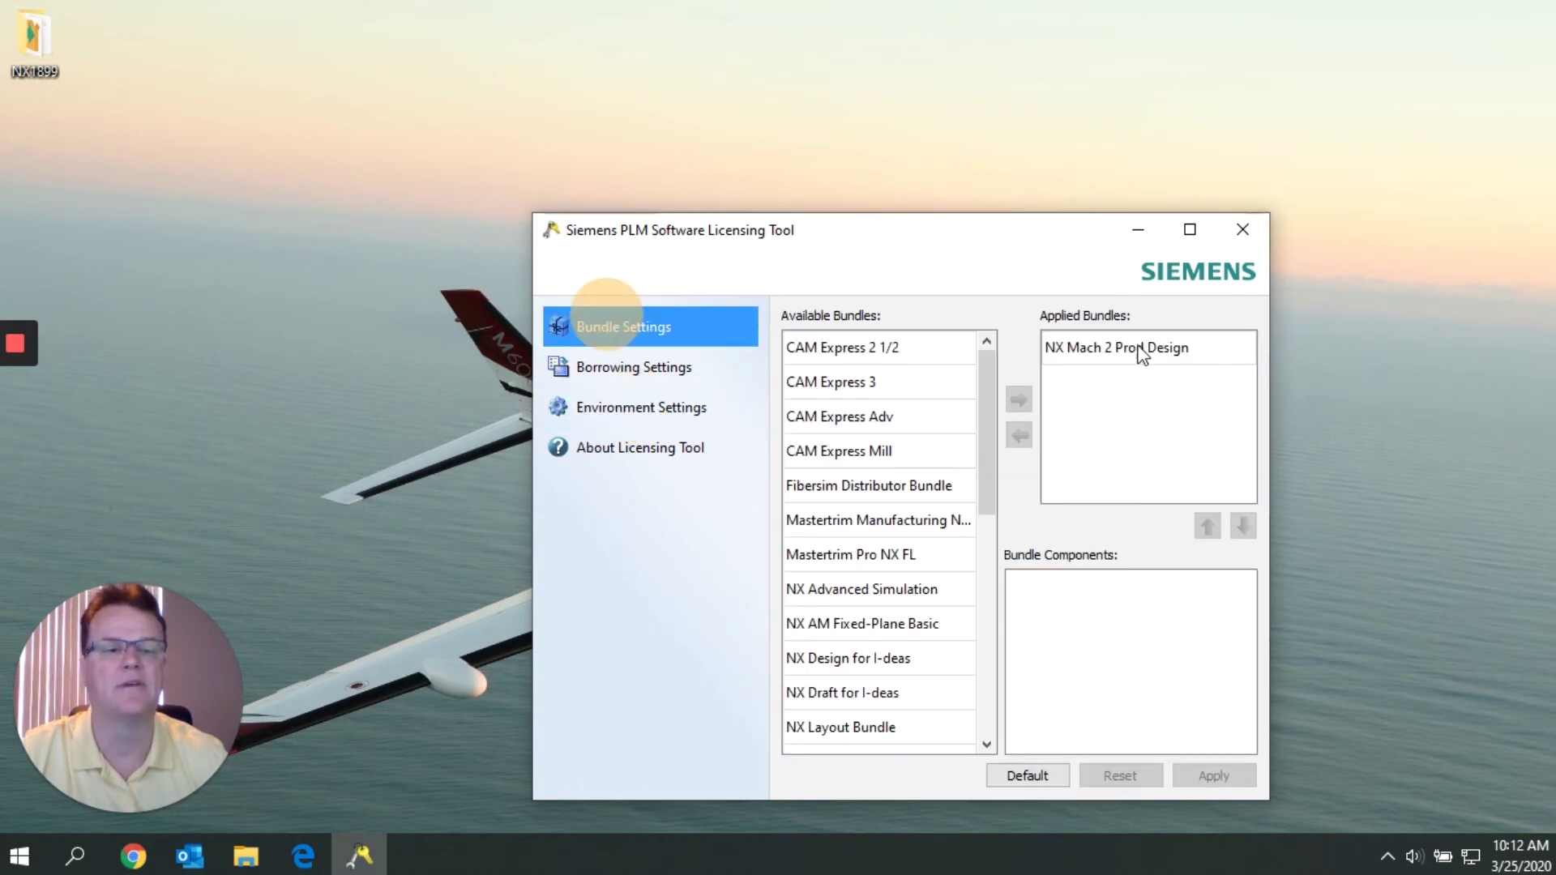
{"action": "left_click", "coordinate": [1095, 353]}
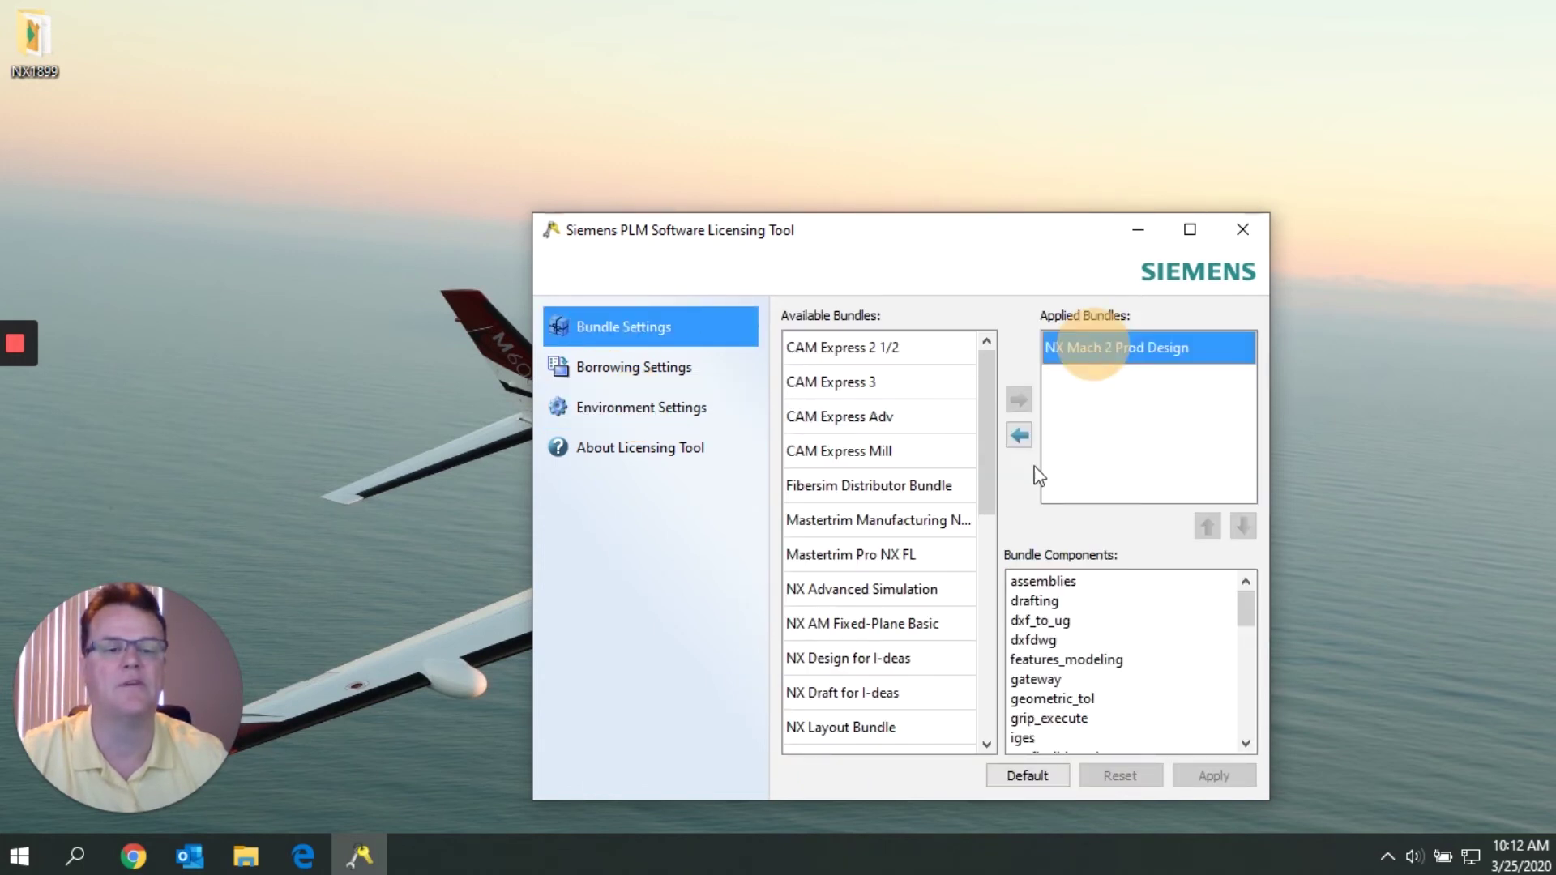
{"action": "left_click", "coordinate": [1019, 438]}
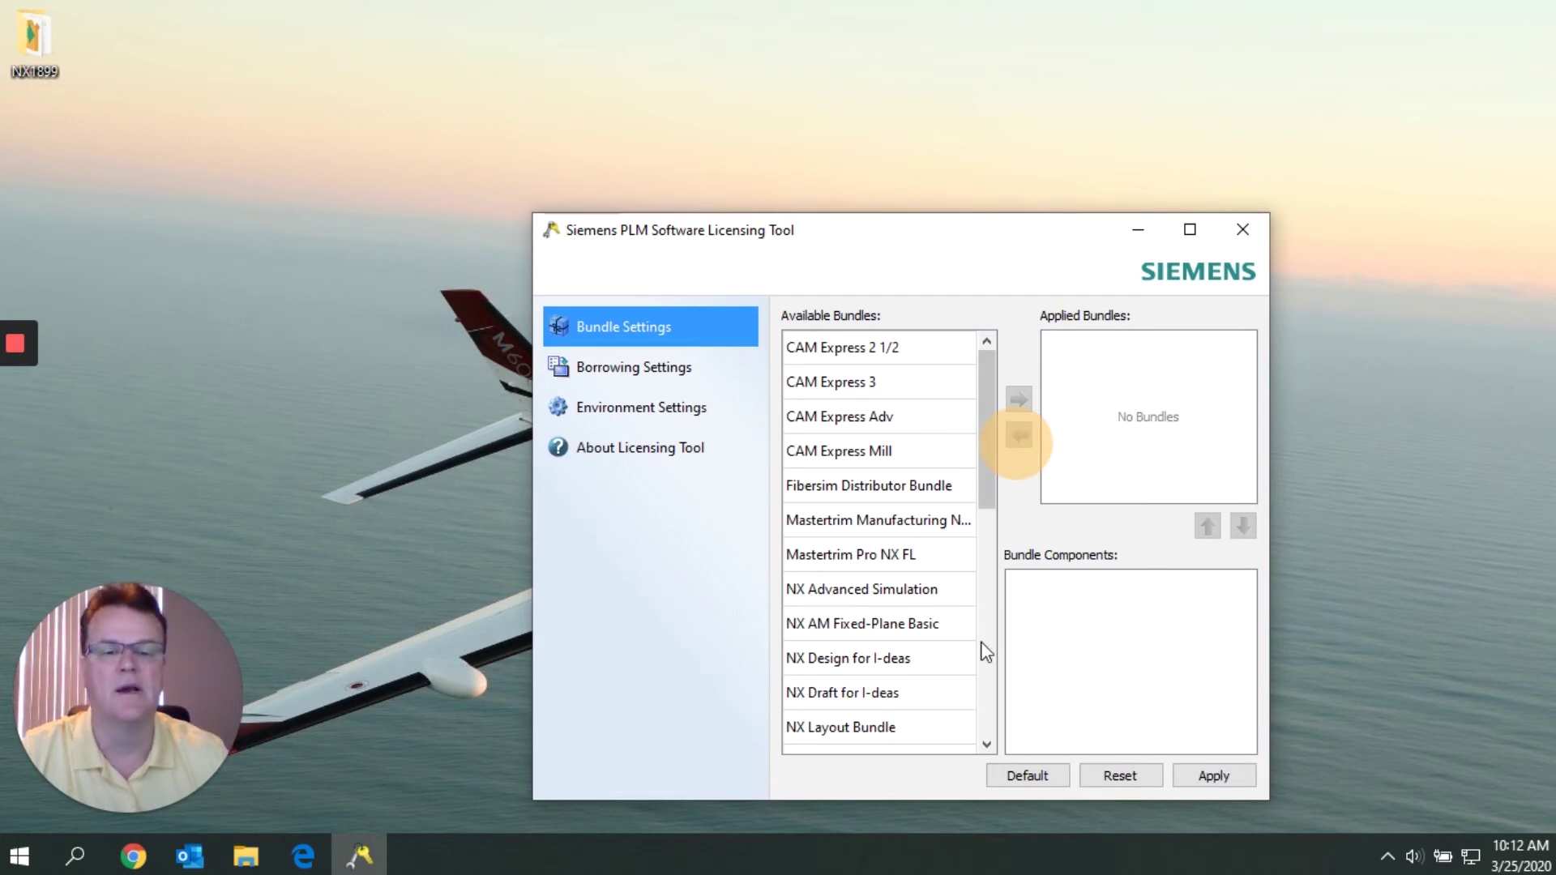
Add the NX Mach 1 Design (Floating) bundle, apply the change, and close the Licensing Tool.
{"action": "left_click_drag", "start_coordinate": [986, 397], "coordinate": [979, 513]}
{"action": "left_click", "coordinate": [857, 450]}
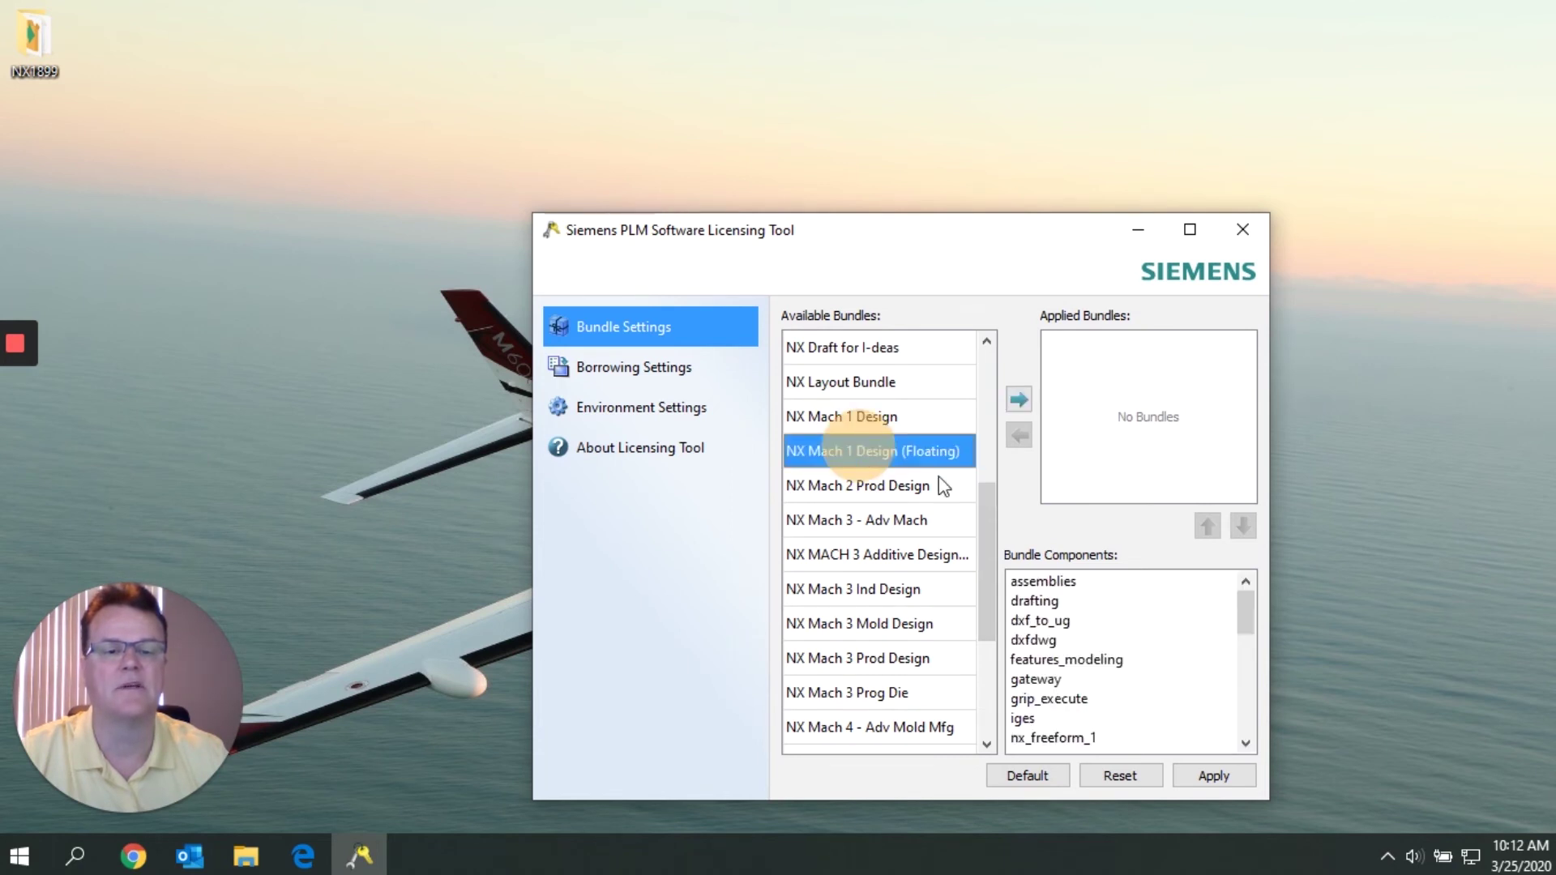
{"action": "left_click", "coordinate": [1018, 399]}
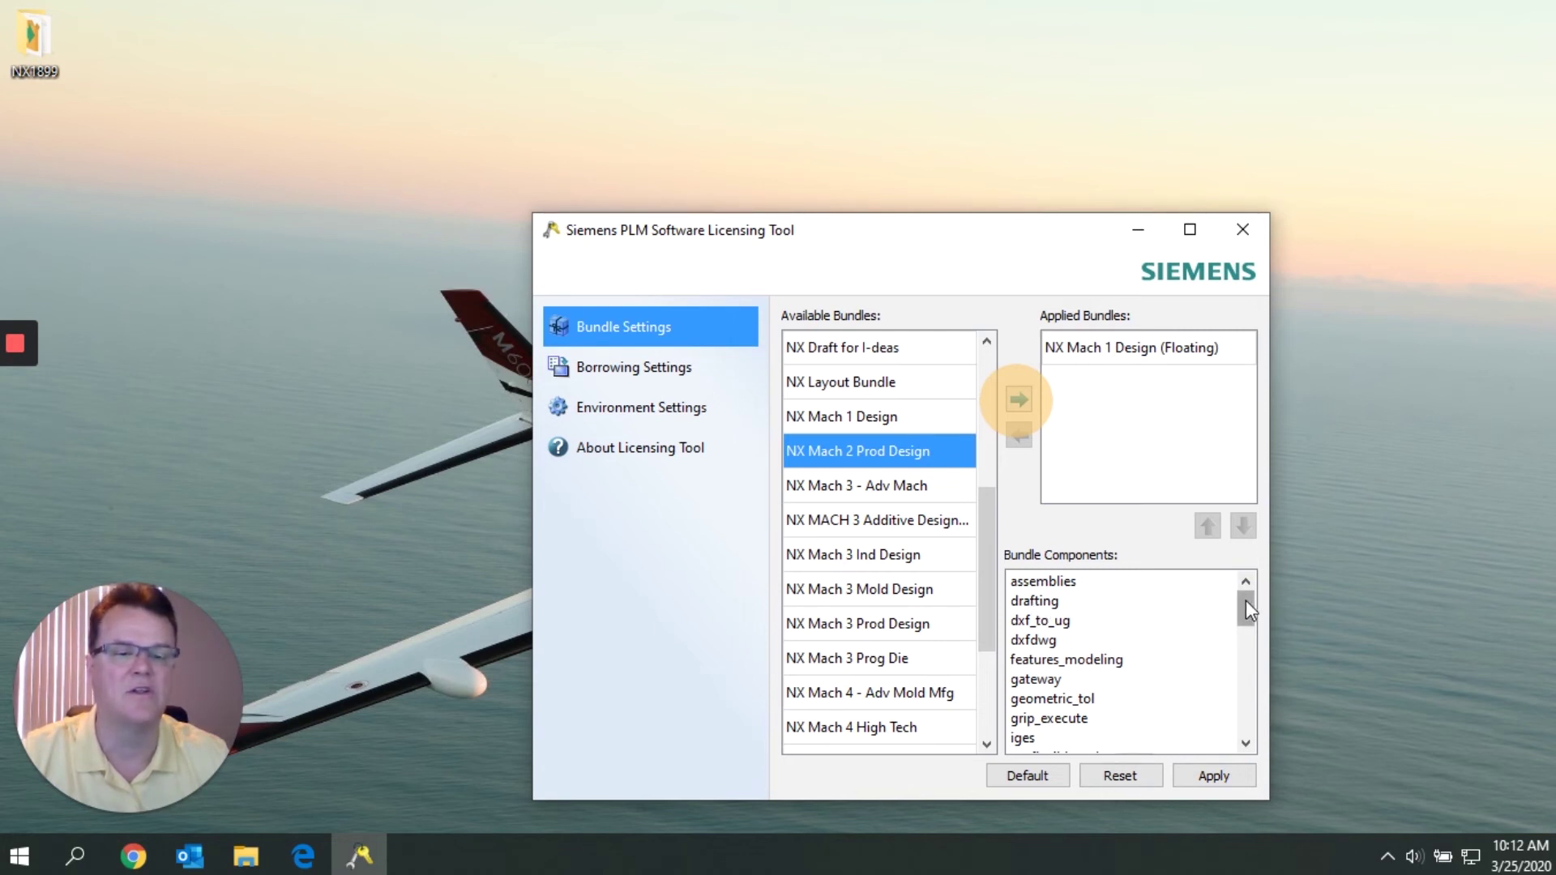
{"action": "mouse_move", "coordinate": [1246, 609]}
{"action": "left_mouse_down"}
{"action": "mouse_move", "coordinate": [1267, 721]}
{"action": "mouse_move", "coordinate": [1253, 587]}
{"action": "left_mouse_up"}
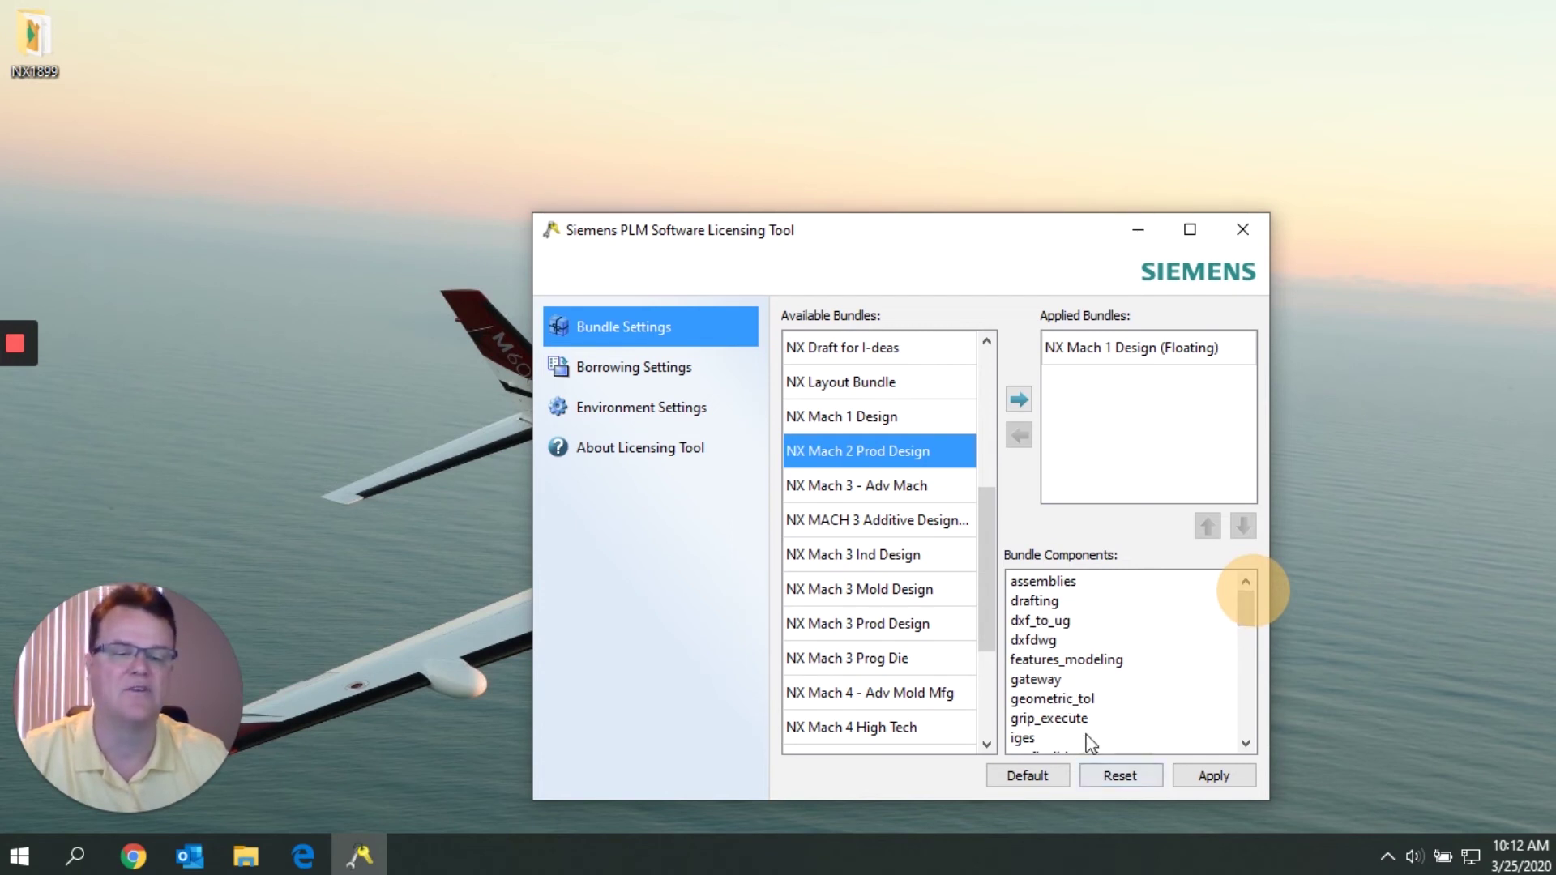
{"action": "left_click", "coordinate": [1233, 777]}
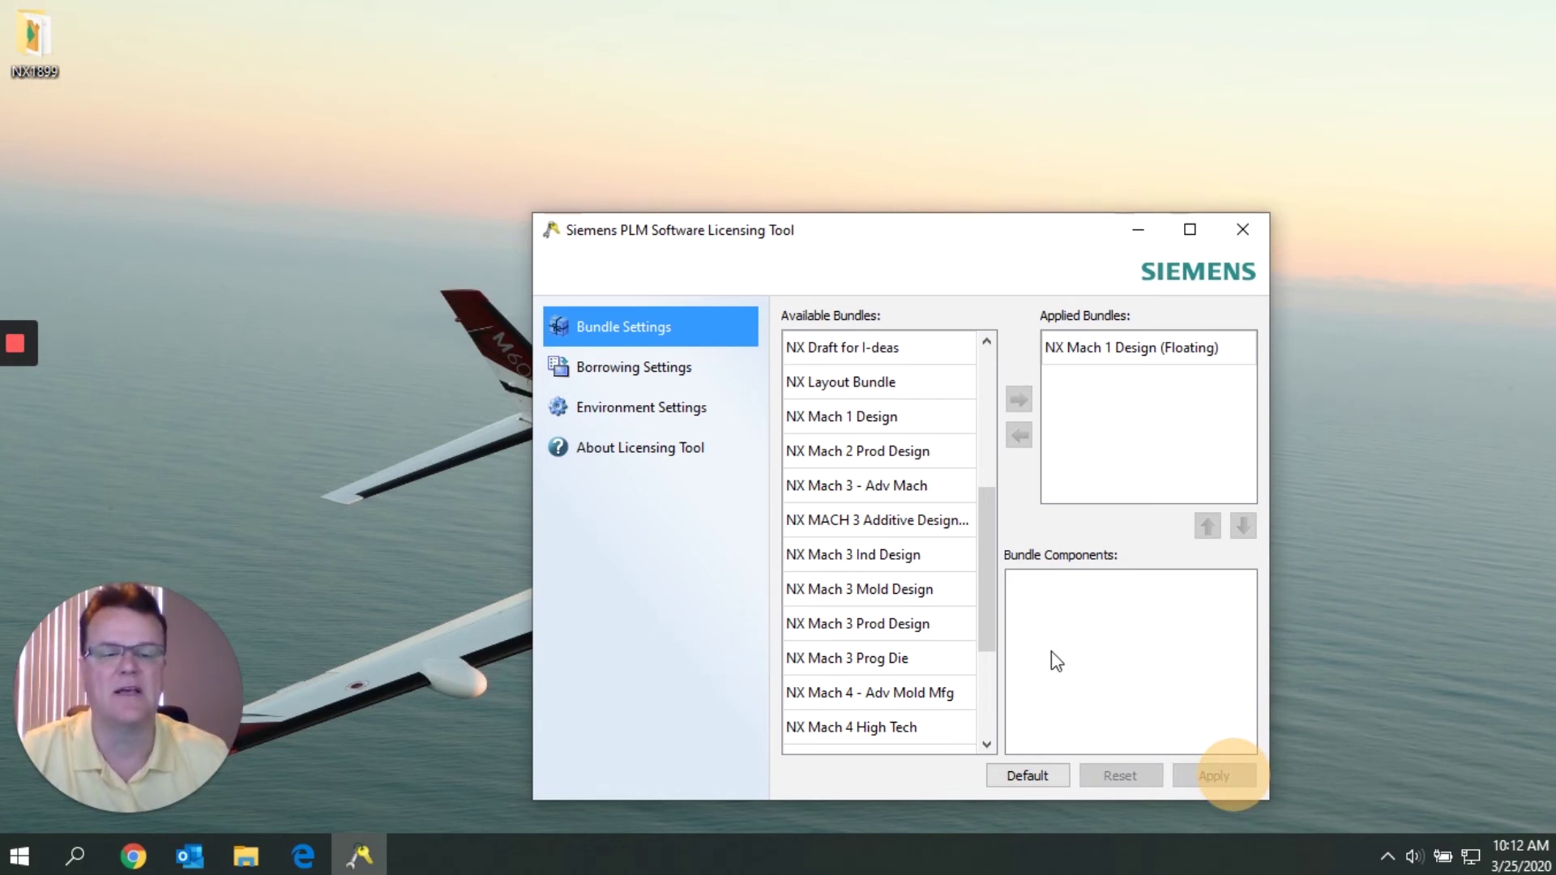
{"action": "left_click", "coordinate": [1243, 232]}
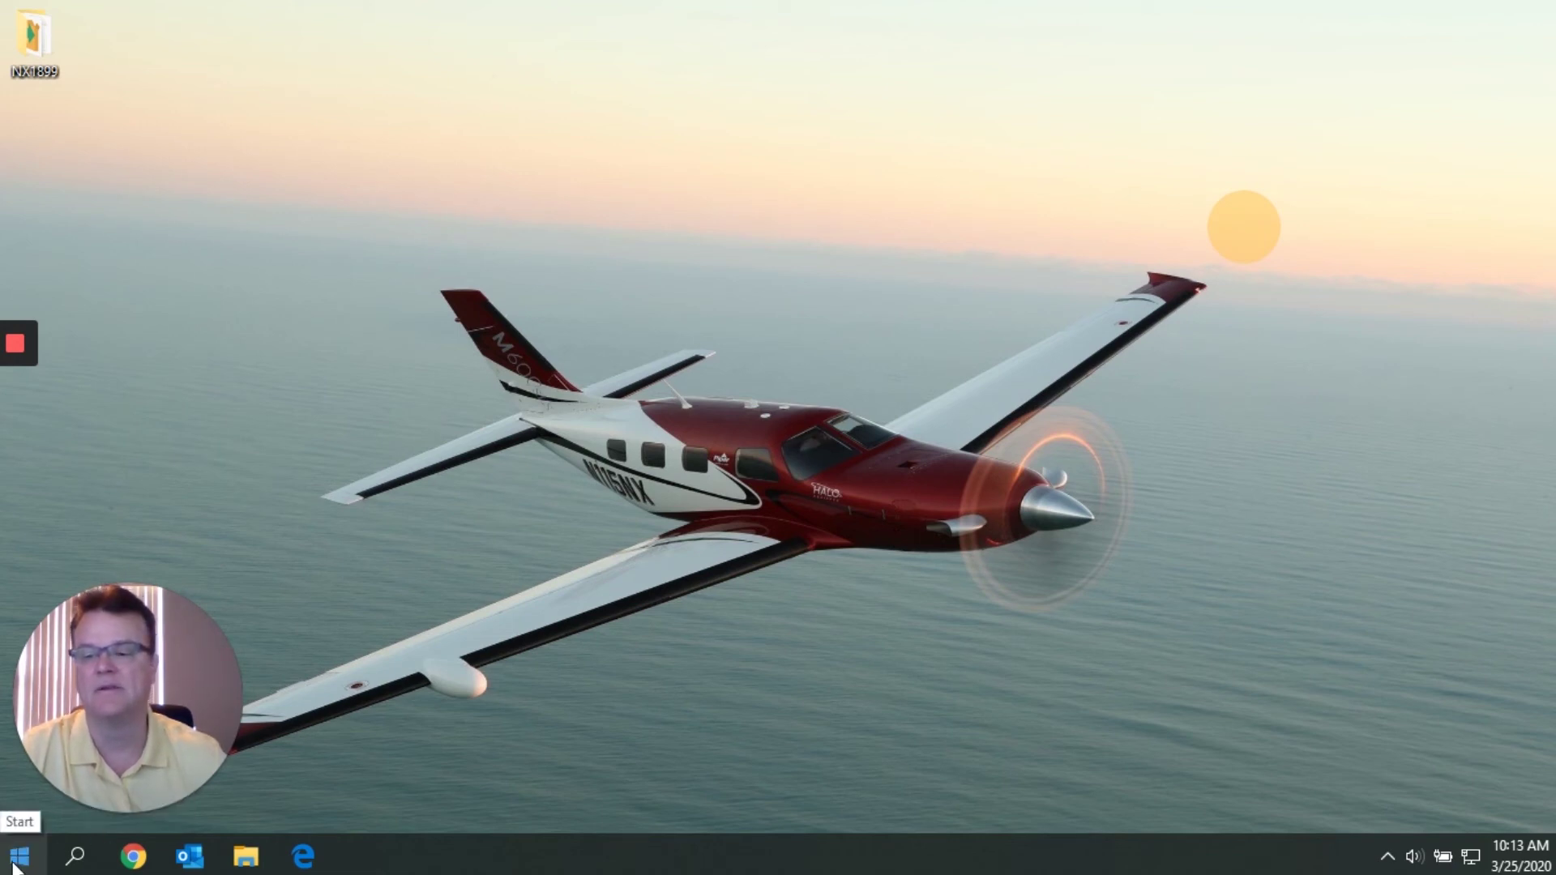
{"action": "left_click", "coordinate": [13, 865]}
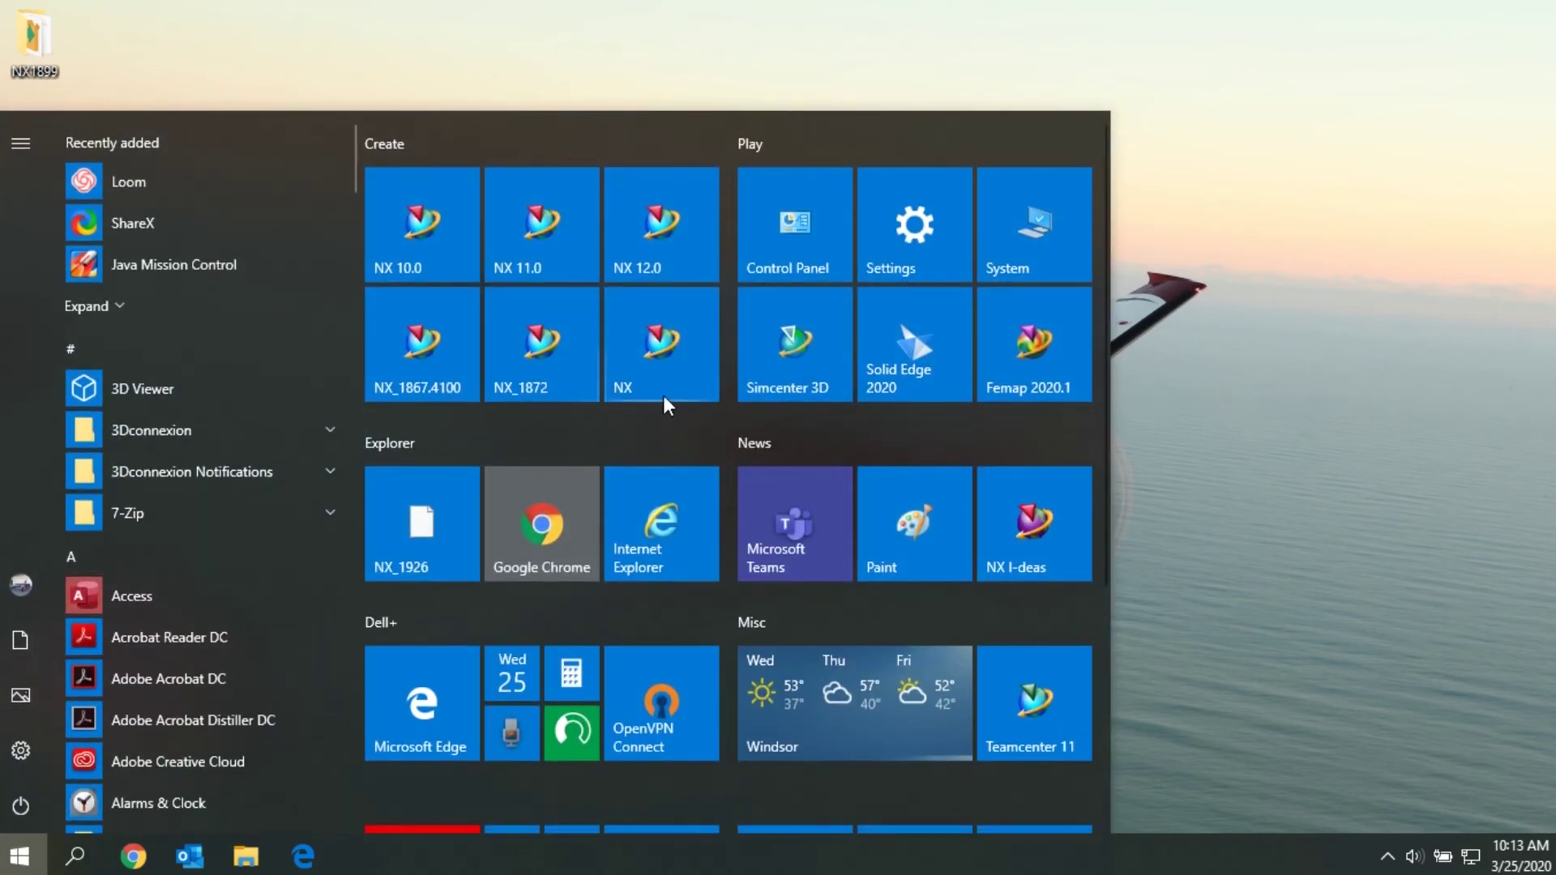
Launch NX 1899 from its Start menu tile and begin a new file once it loads.
{"action": "left_click", "coordinate": [687, 344]}
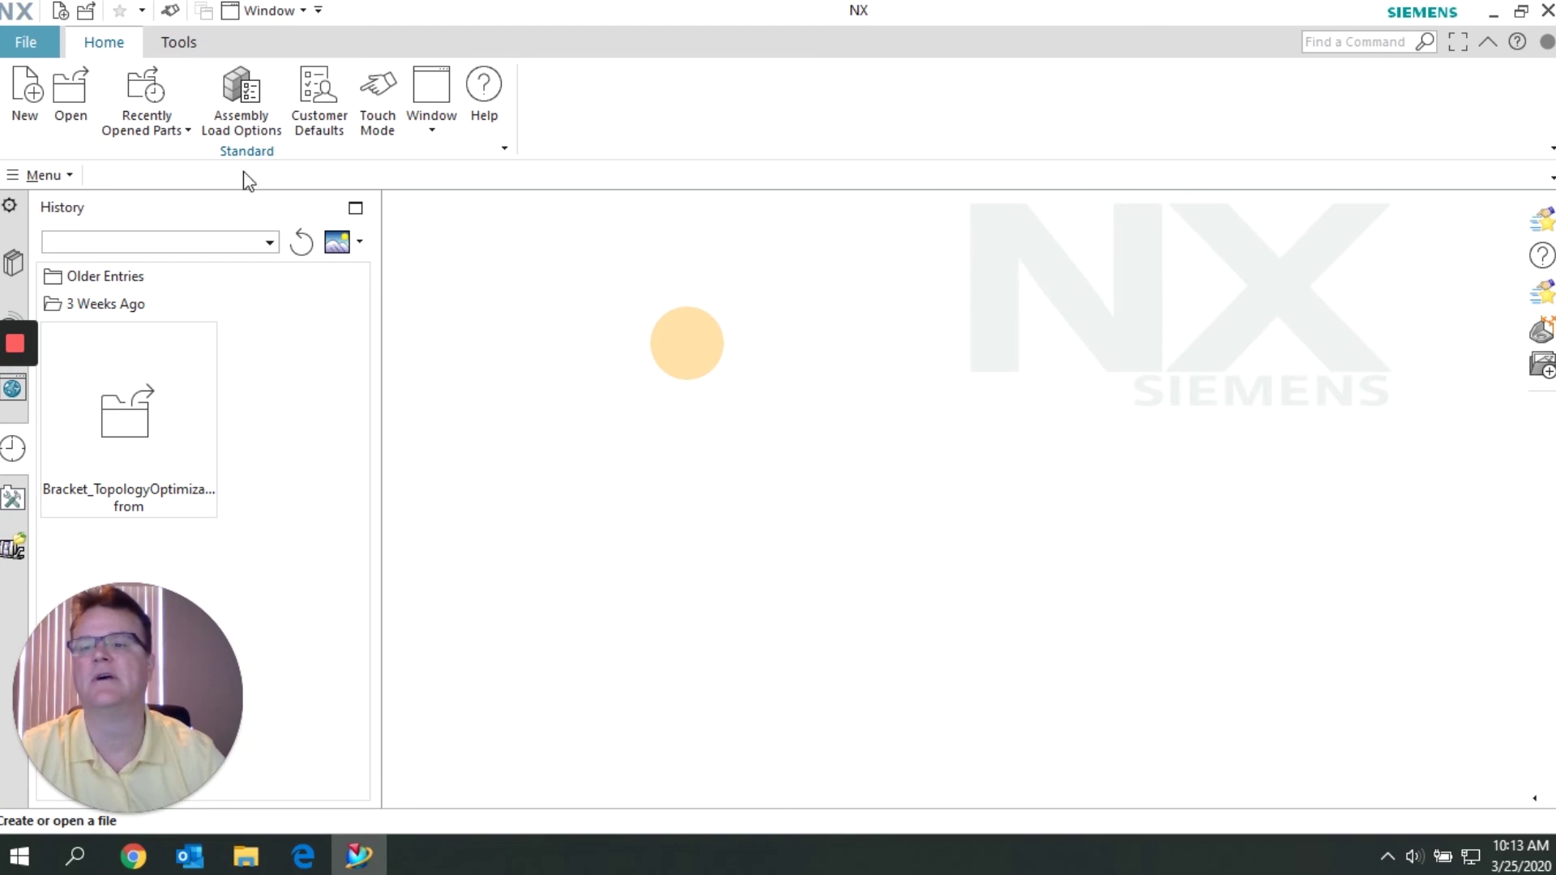
{"action": "left_click", "coordinate": [22, 78]}
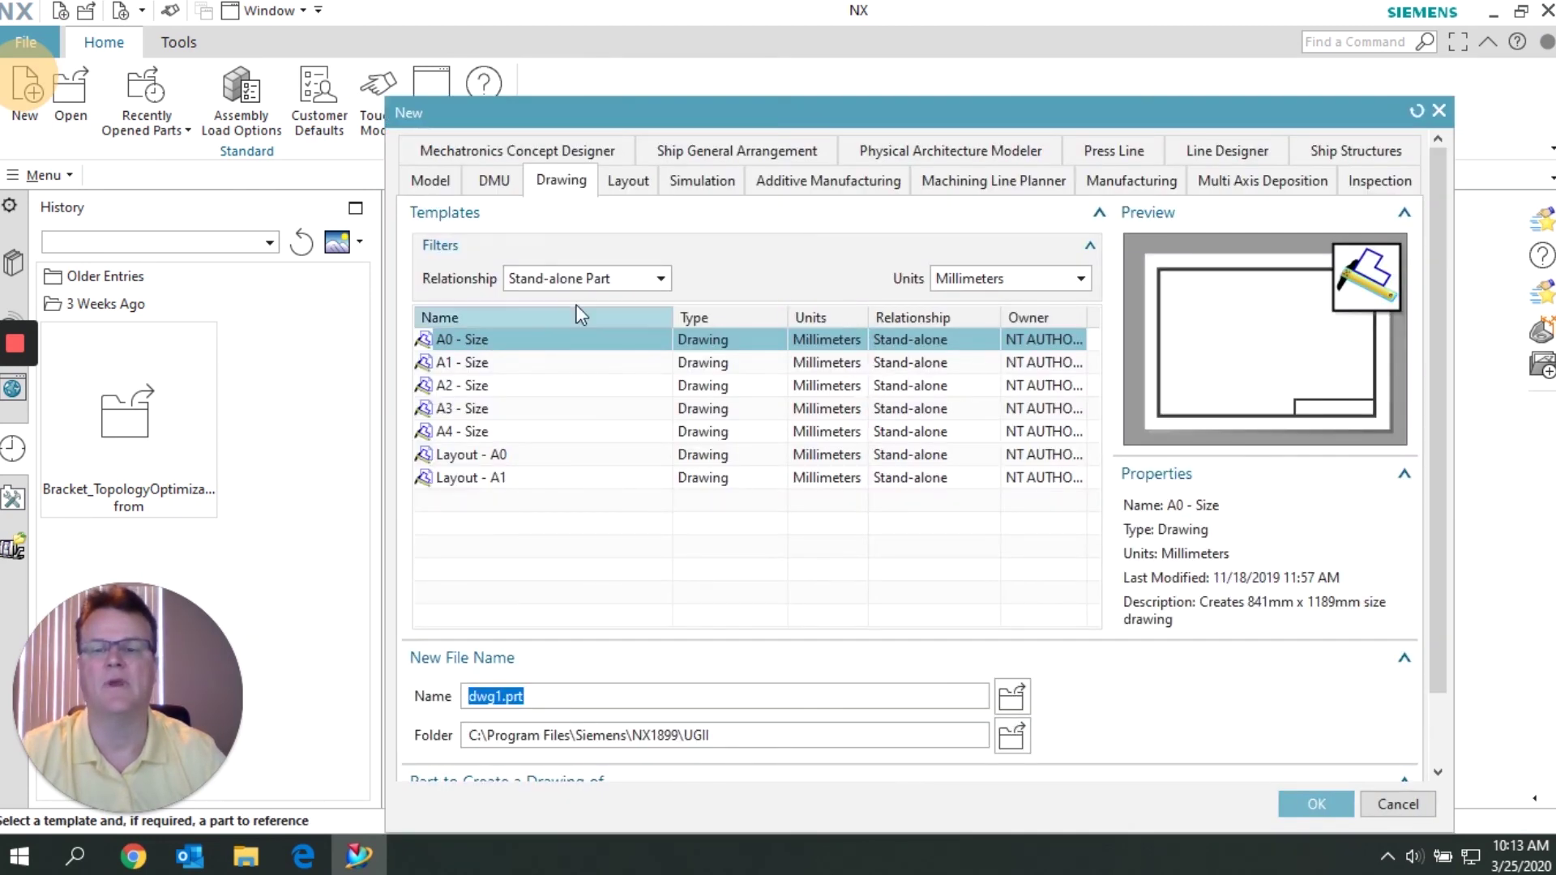
Create model1.prt from the millimetre Model template on the Model tab.
{"action": "left_click", "coordinate": [431, 179]}
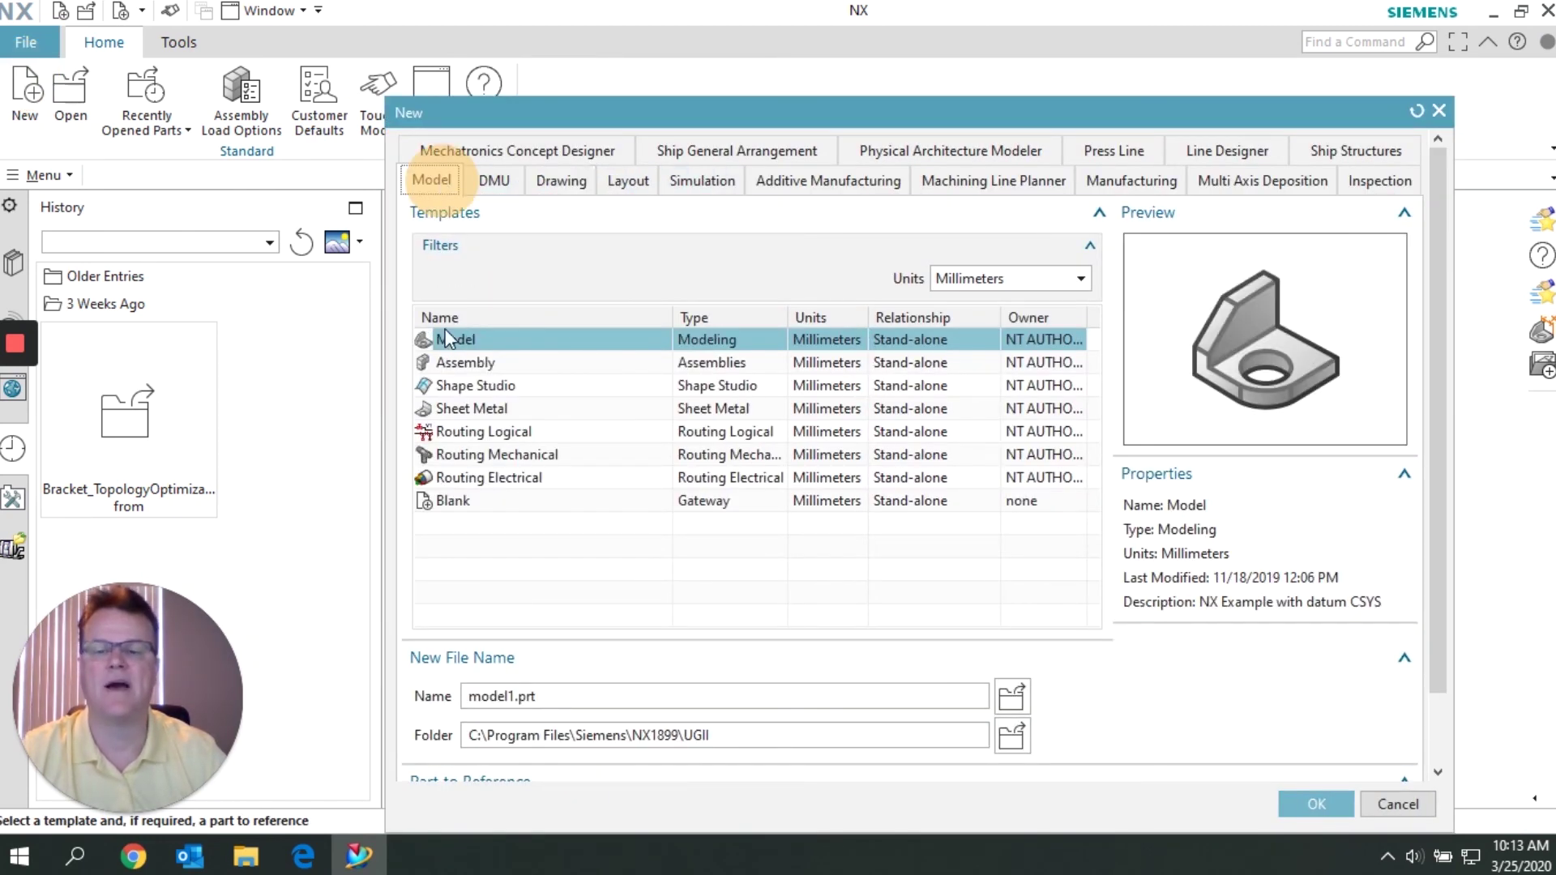
{"action": "left_click", "coordinate": [1315, 794]}
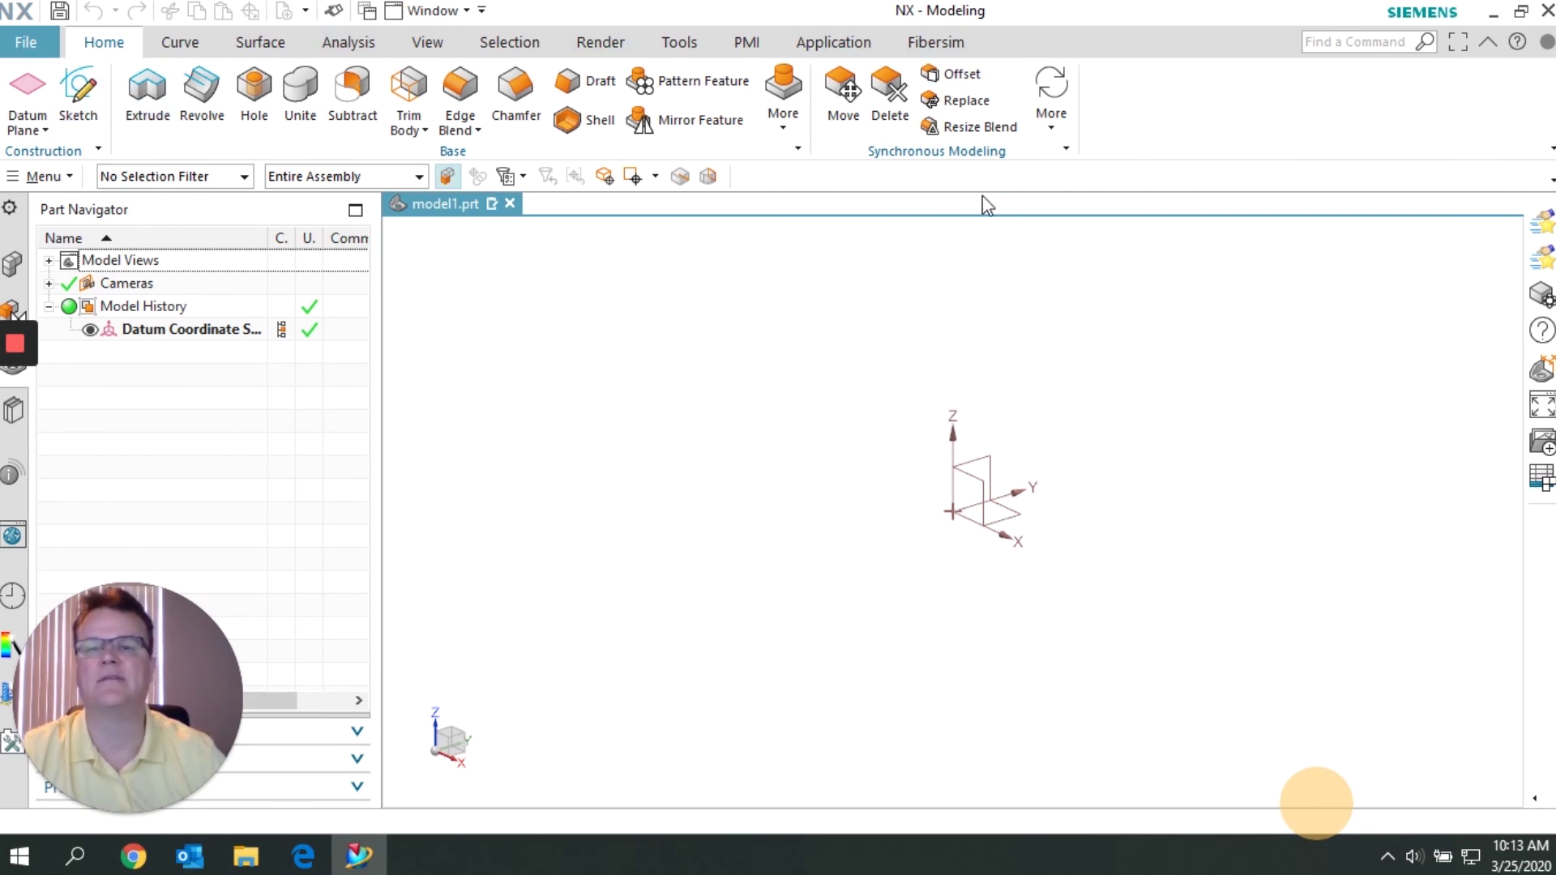
{"action": "left_click", "coordinate": [10, 43]}
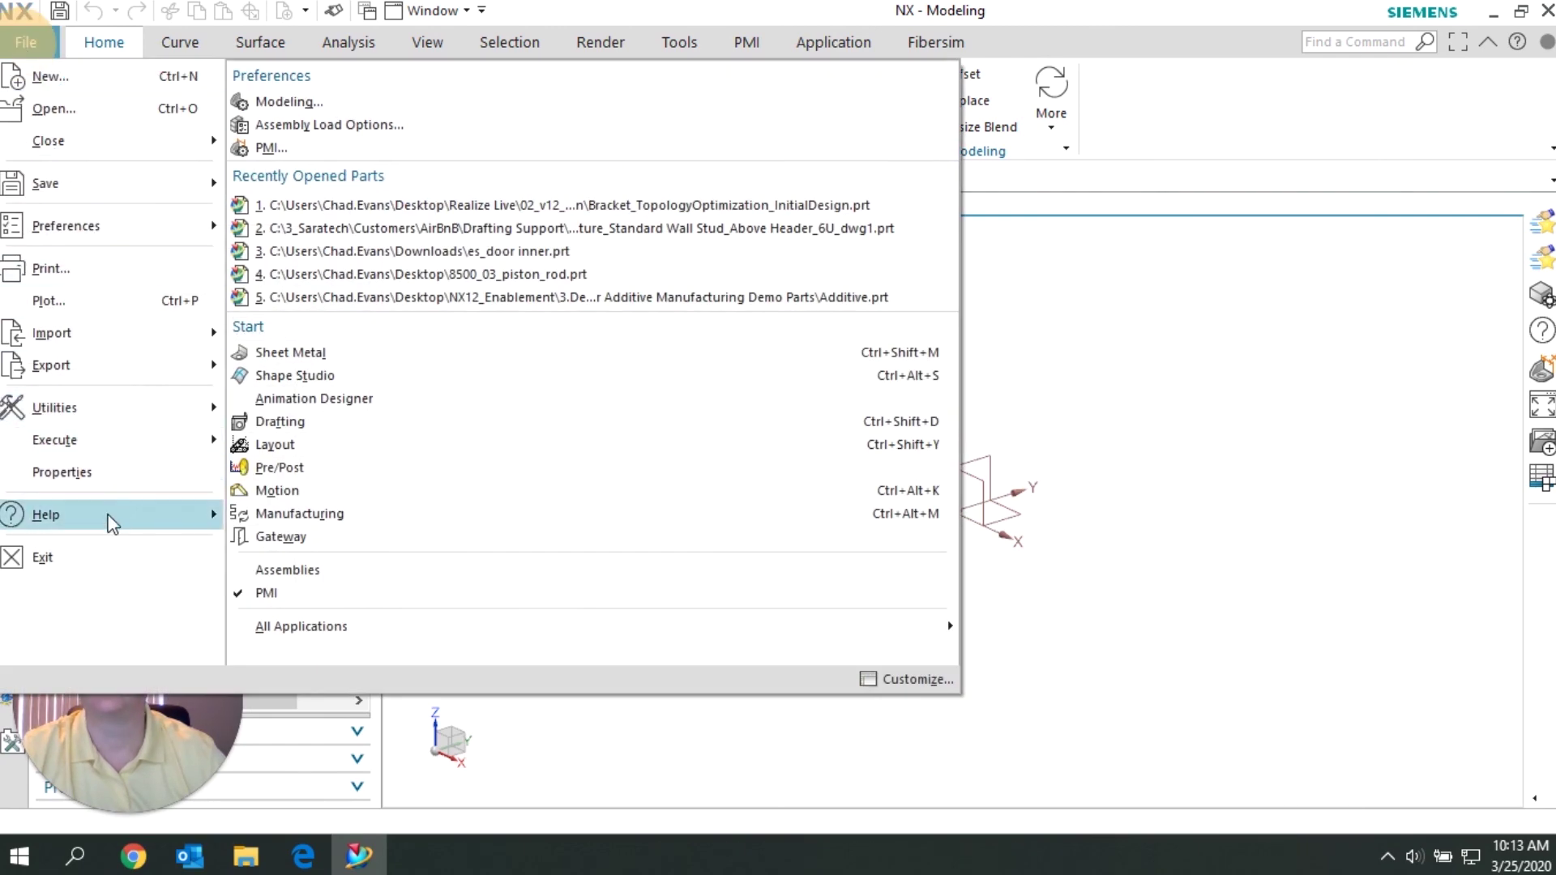
{"action": "mouse_move", "coordinate": [110, 528]}
{"action": "left_click", "coordinate": [386, 625]}
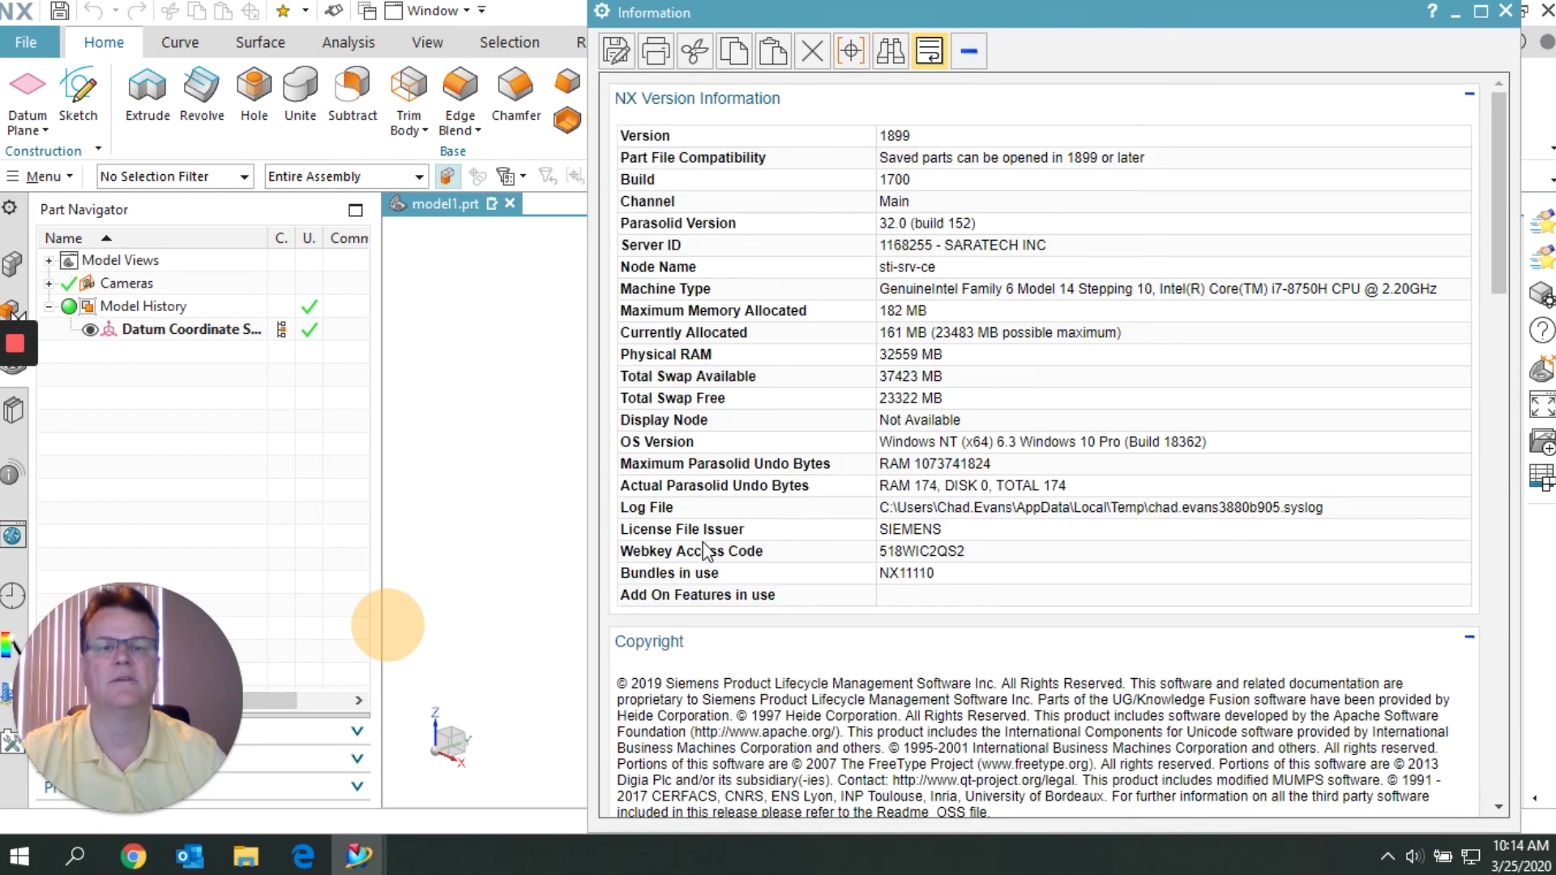
{"action": "left_click_drag", "start_coordinate": [925, 138], "coordinate": [851, 135]}
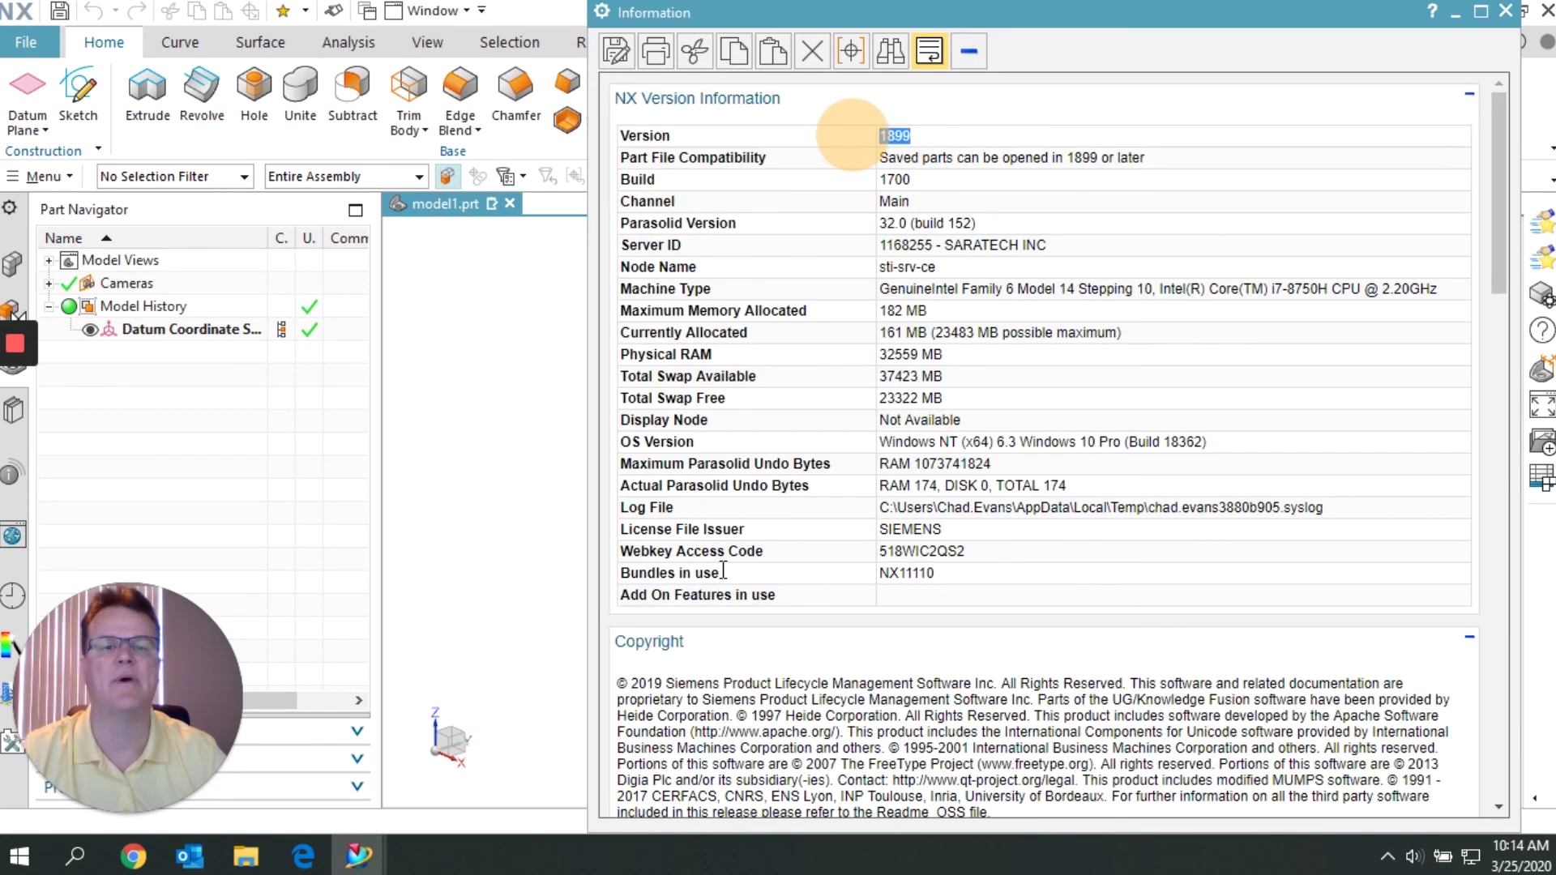
{"action": "left_click", "coordinate": [1504, 11]}
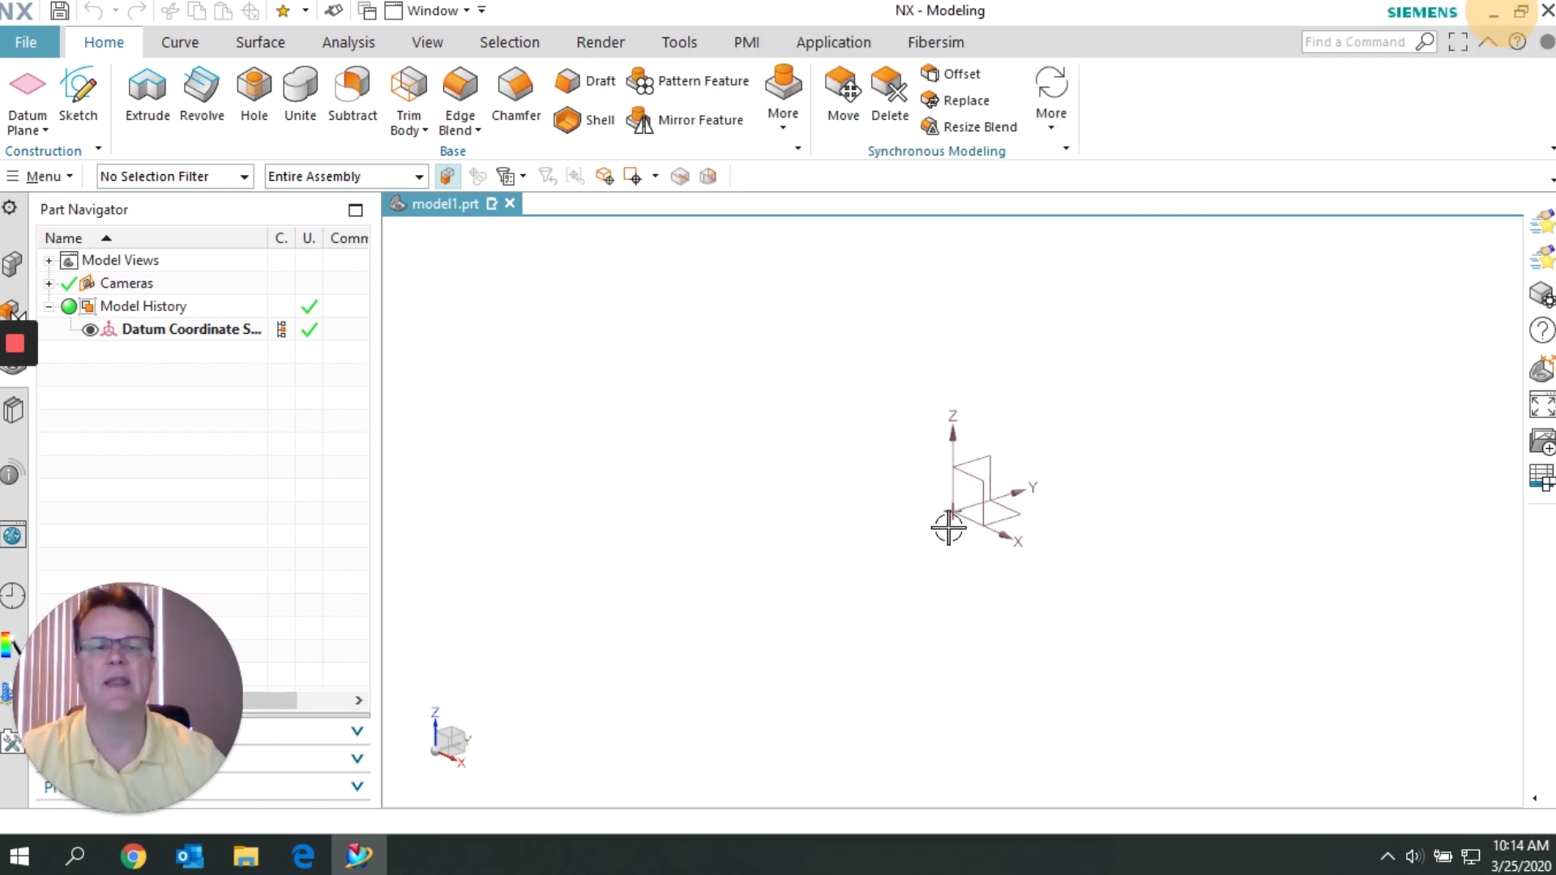
{"action": "left_click", "coordinate": [1548, 12]}
Choose No - Exit to quit NX without saving model1.prt.
{"action": "left_click", "coordinate": [807, 474]}
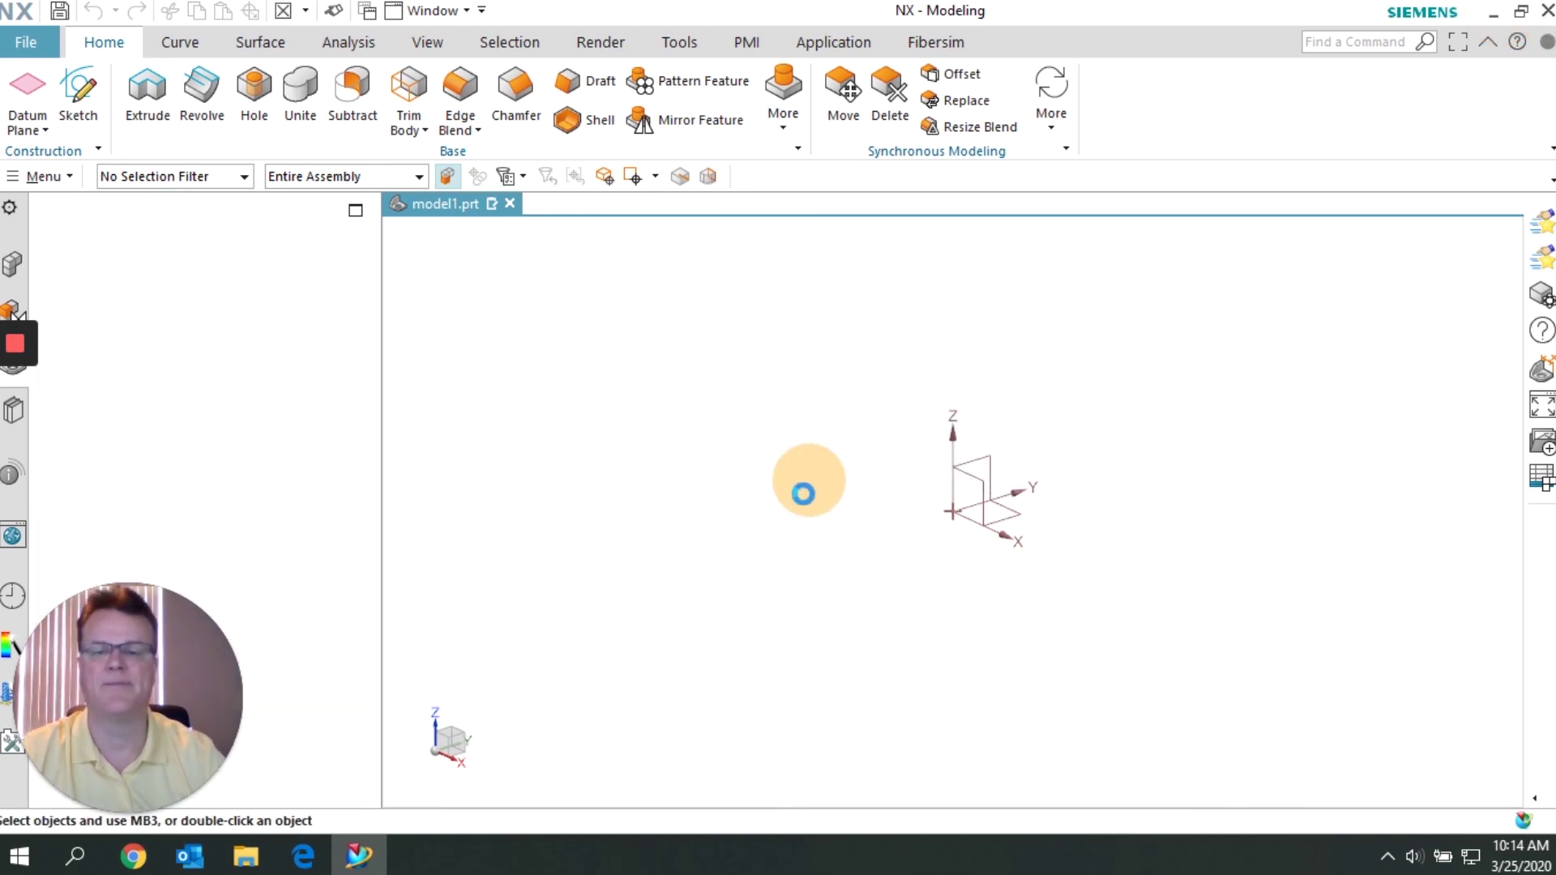